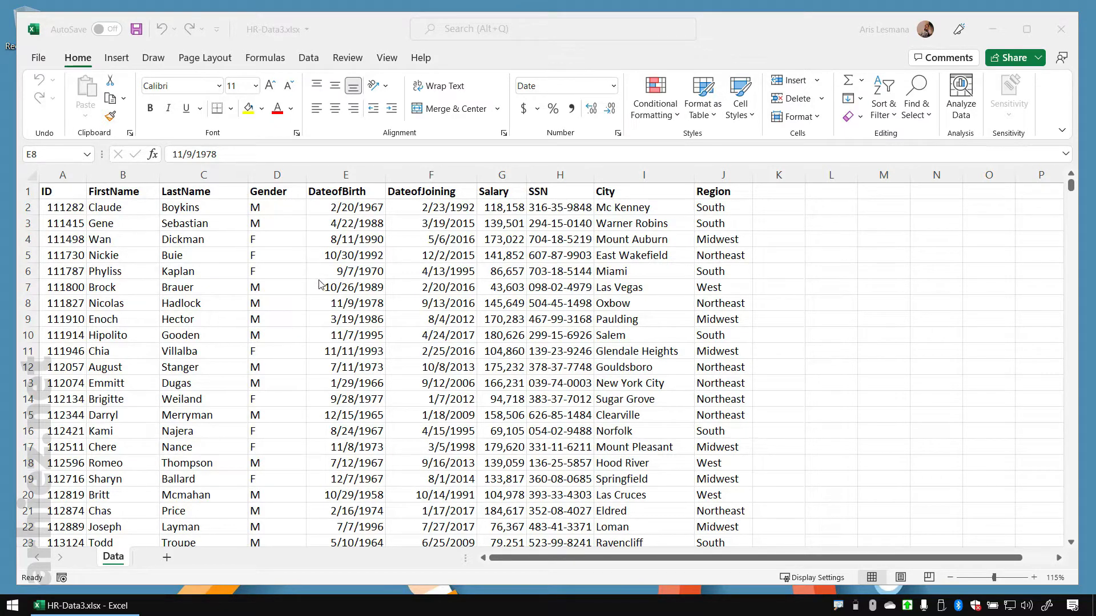
Add a new worksheet to the workbook and name it Pivot
left_click(289, 284)
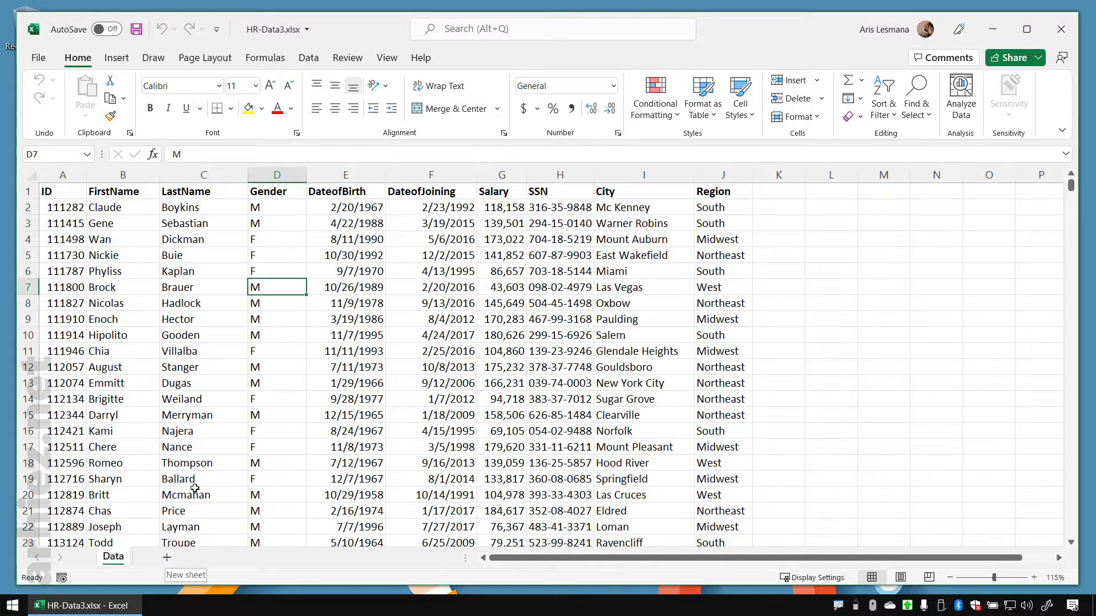
left_click(168, 561)
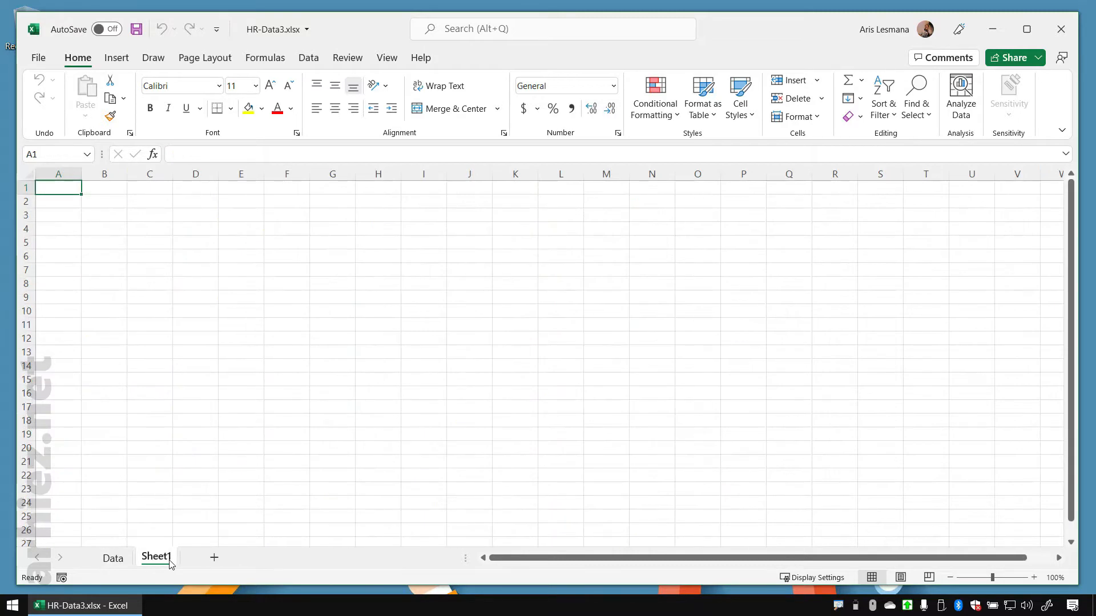
double_click(164, 559)
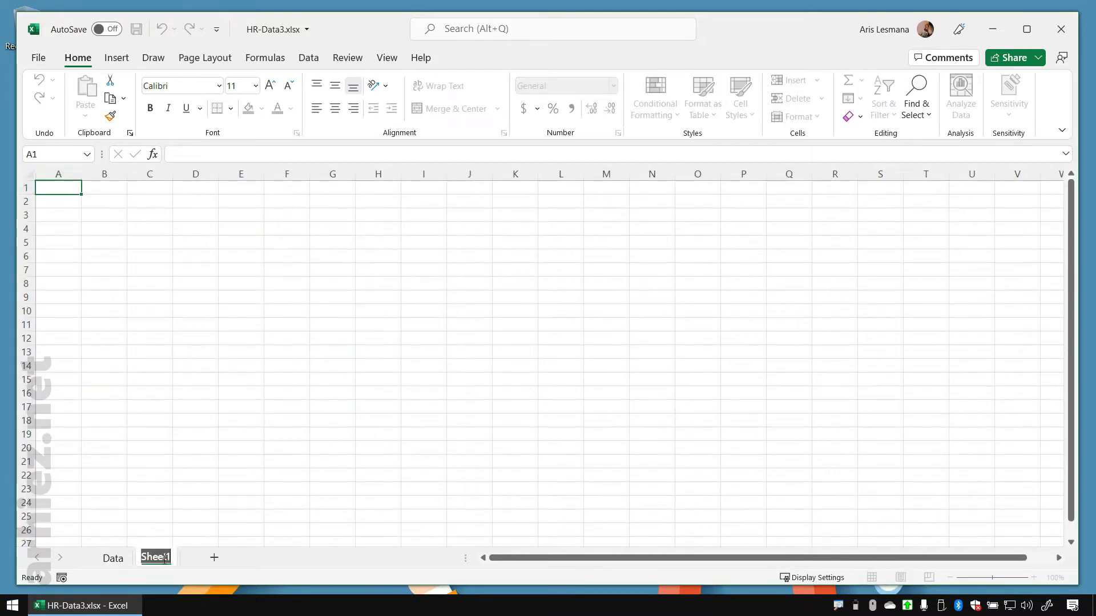
type("Pivot")
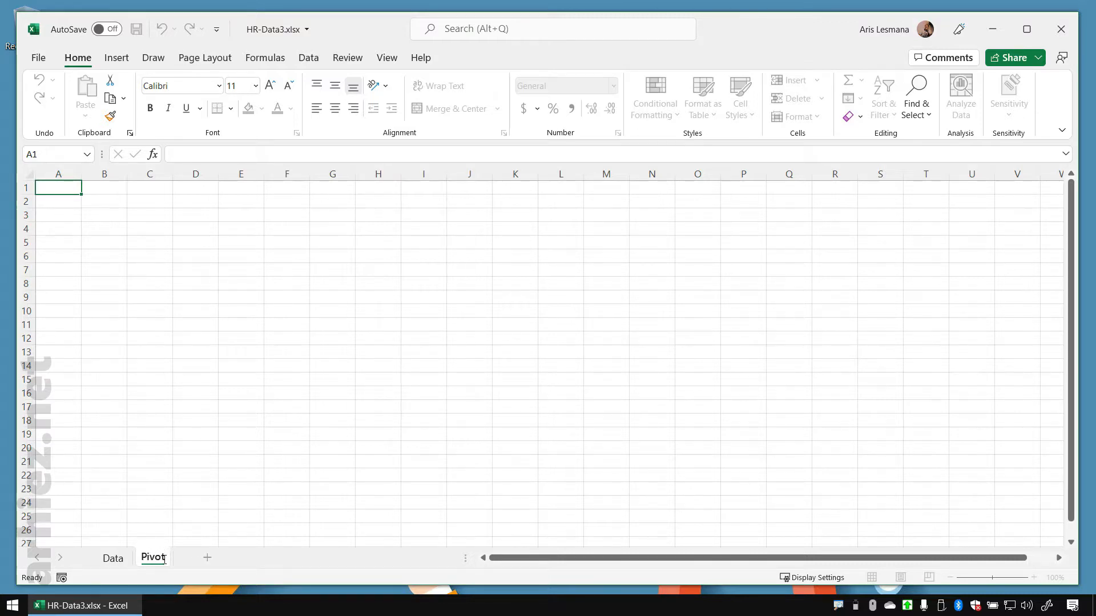
key("Return")
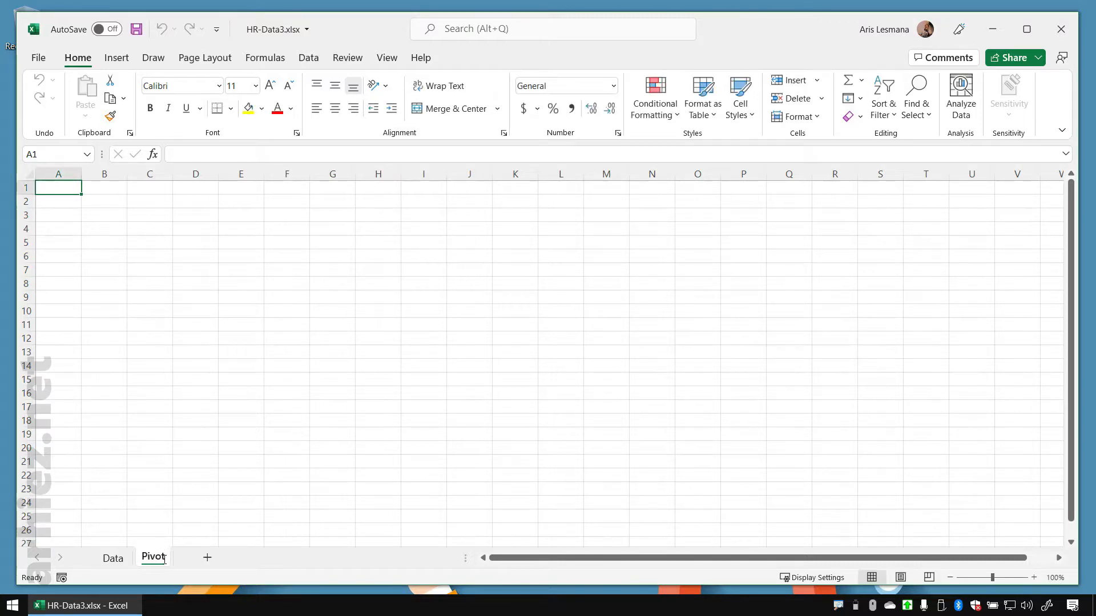
Convert the range A1:J9944 on the Data sheet into a table with headers
left_click(113, 558)
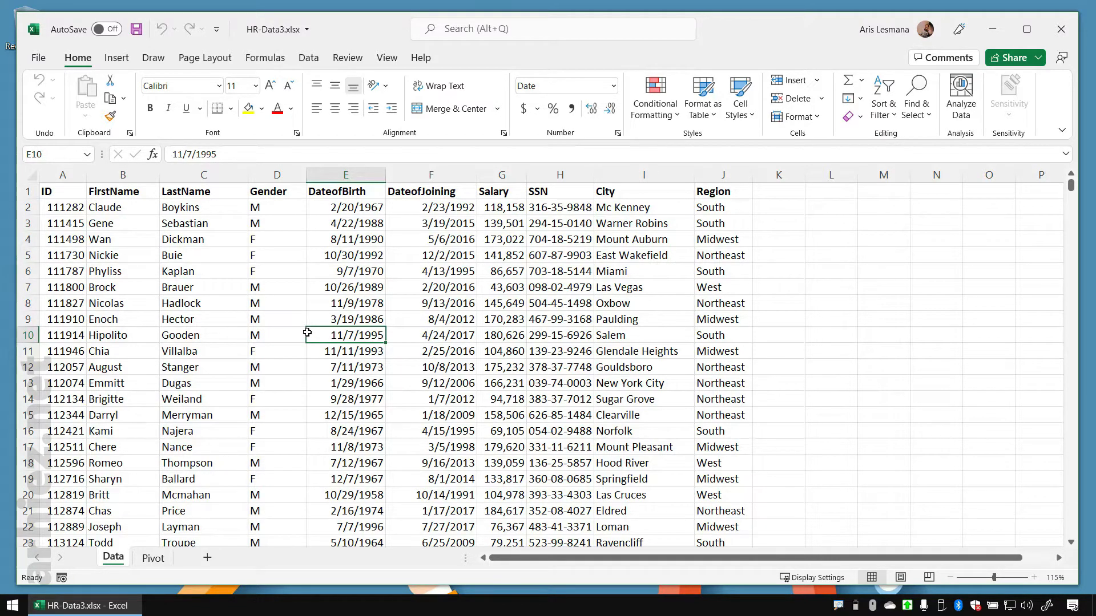
left_click(284, 336)
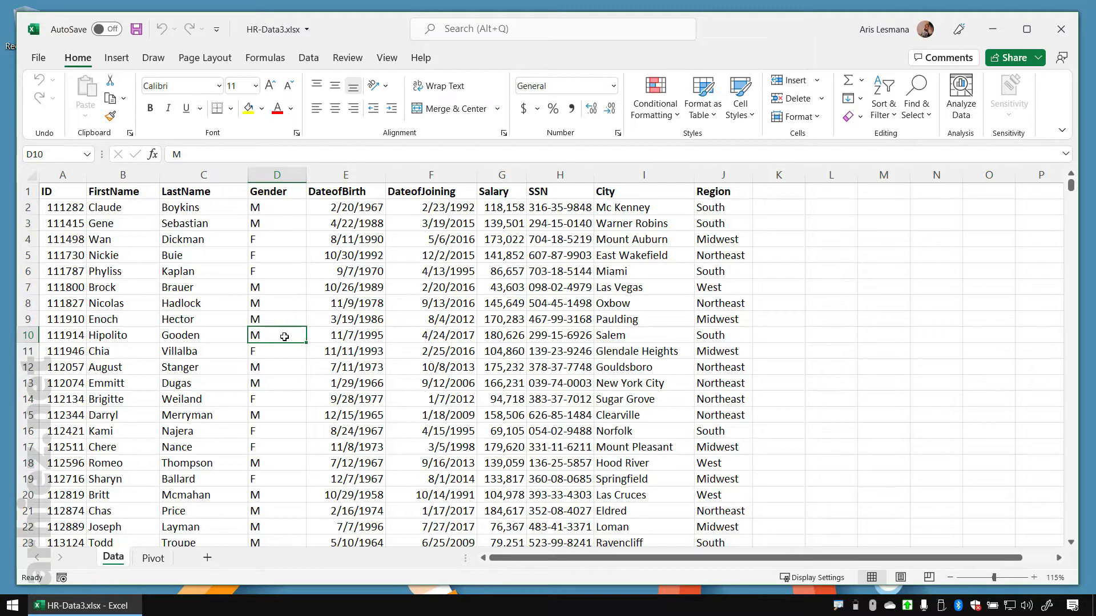
key("ctrl+t")
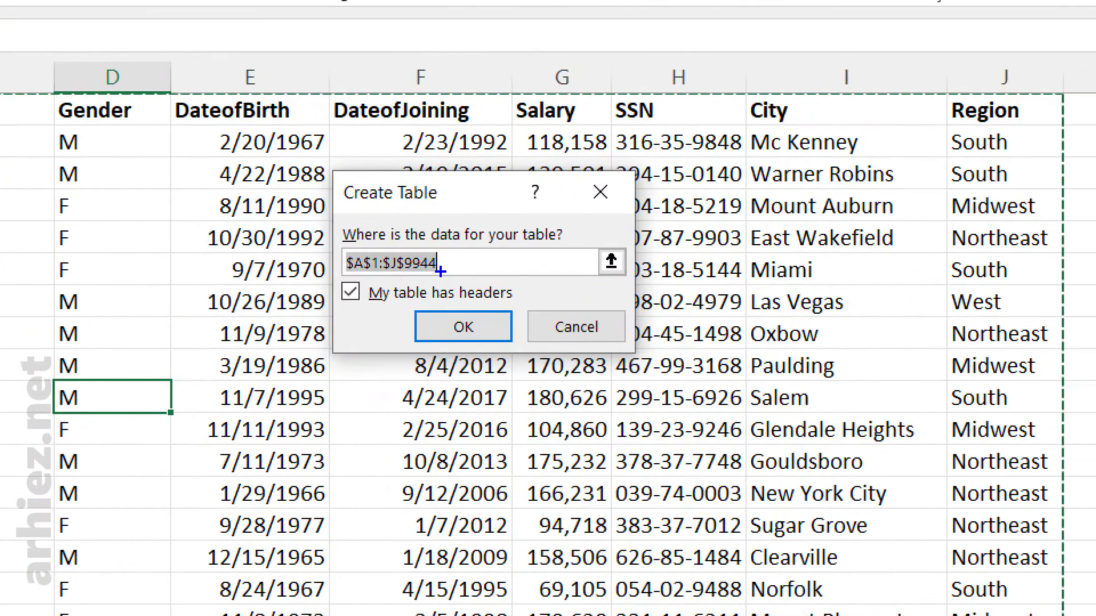
left_click_drag(321, 225, 501, 285)
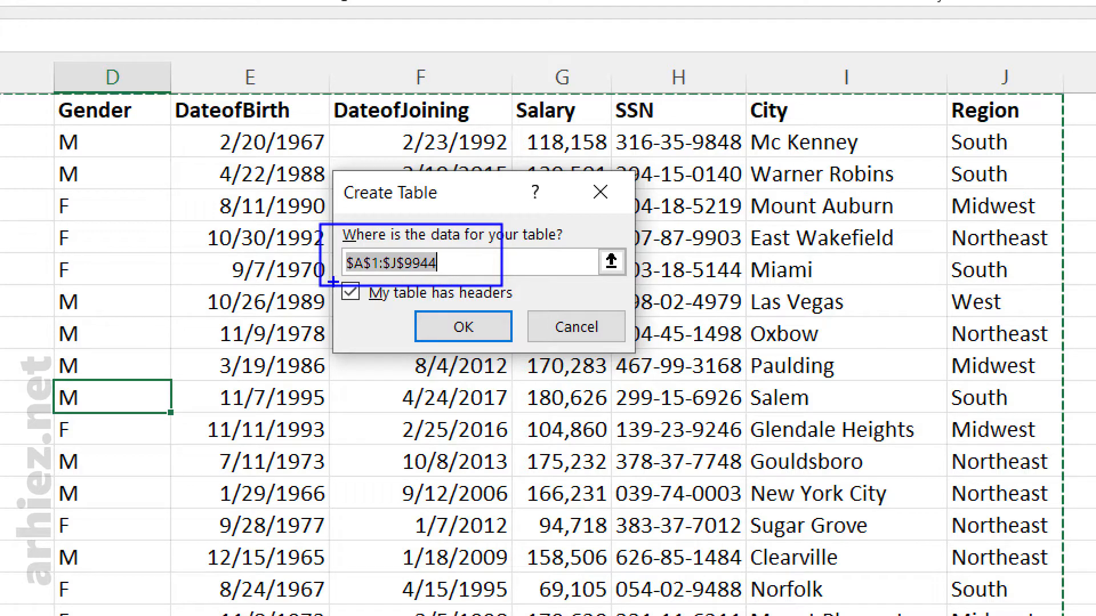
key("e")
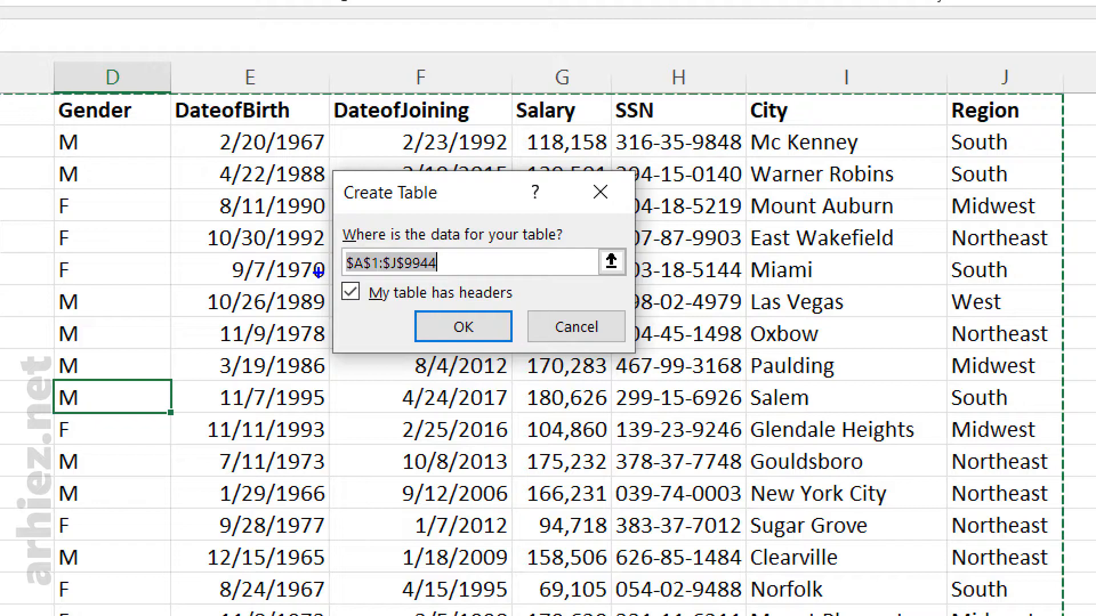
mouse_move(318, 273)
left_mouse_down()
mouse_move(438, 279)
mouse_move(578, 312)
left_mouse_up()
key("Escape")
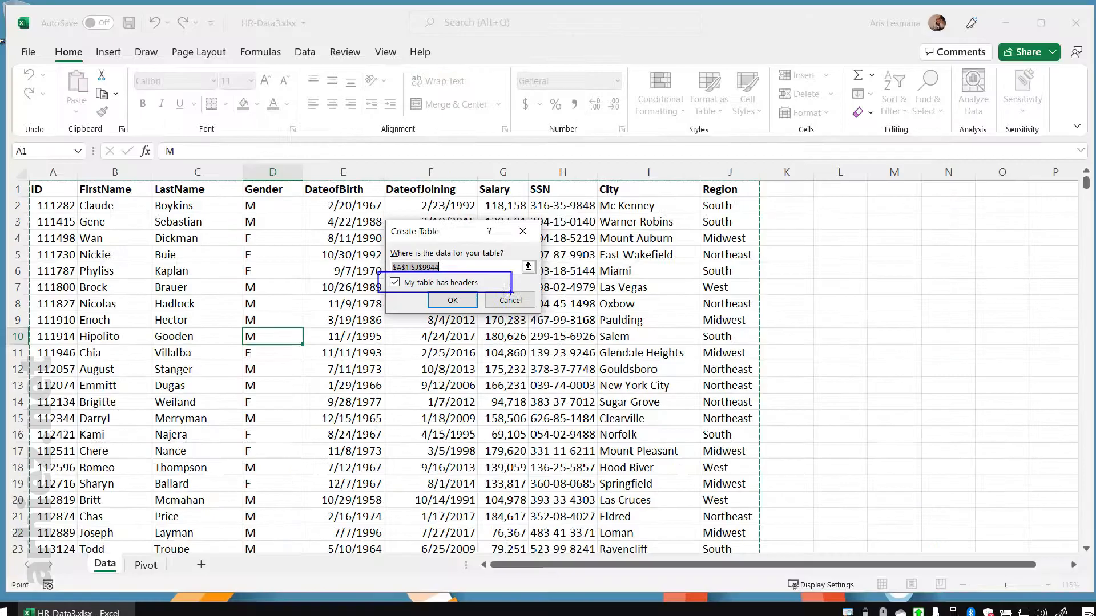
left_click(458, 306)
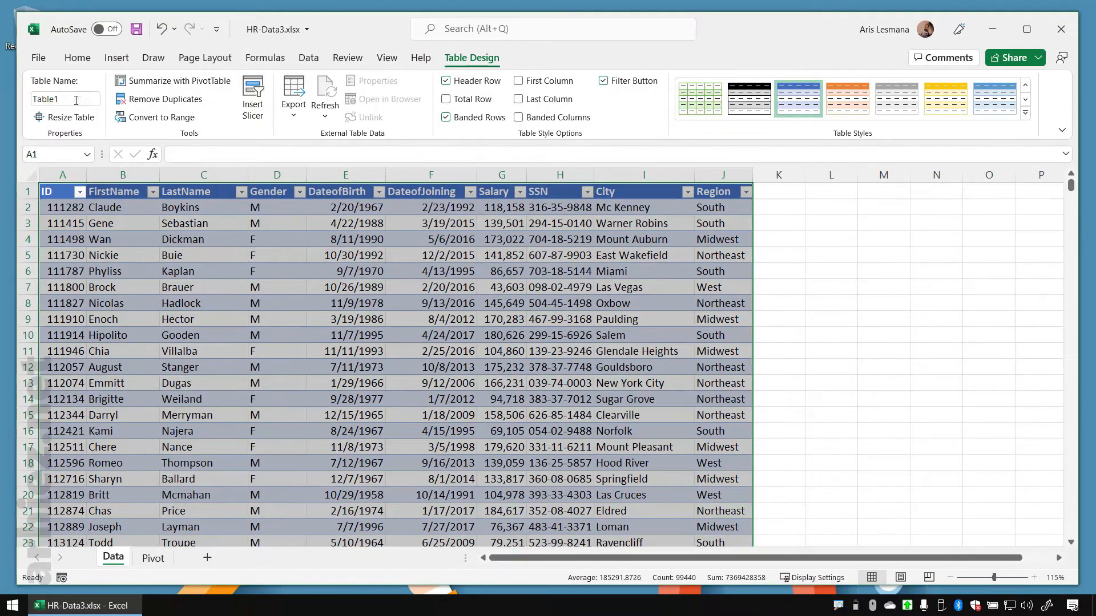
Name the new table on the Data sheet HR
left_click(150, 112)
type("HR")
key("Return")
left_click(366, 360)
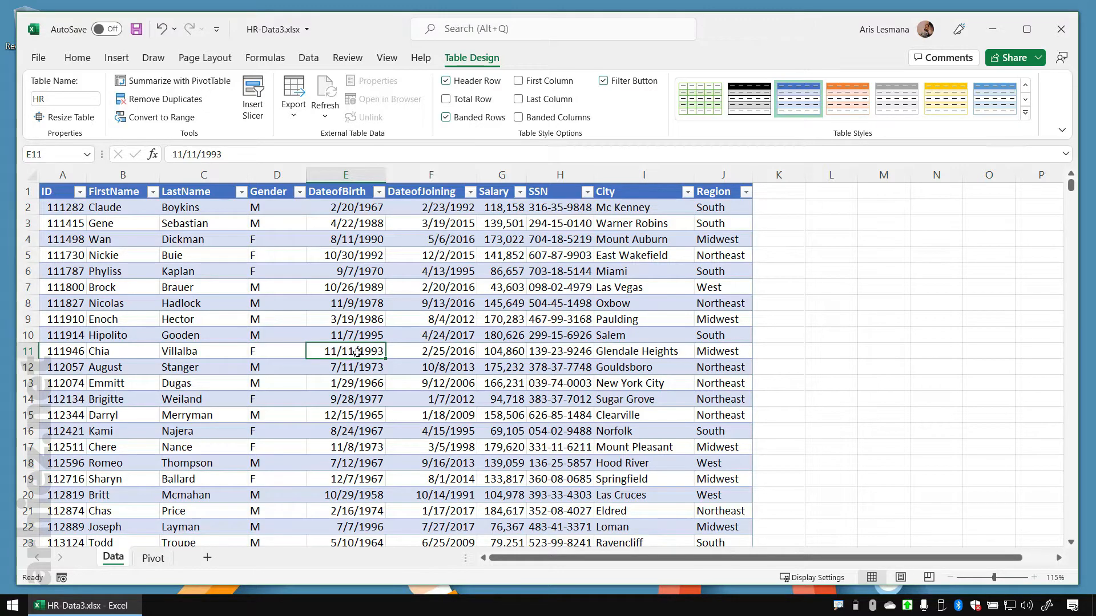
Insert a PivotTable based on the HR table, placed on the existing Pivot worksheet at cell B4
left_click(286, 336)
left_click(283, 318)
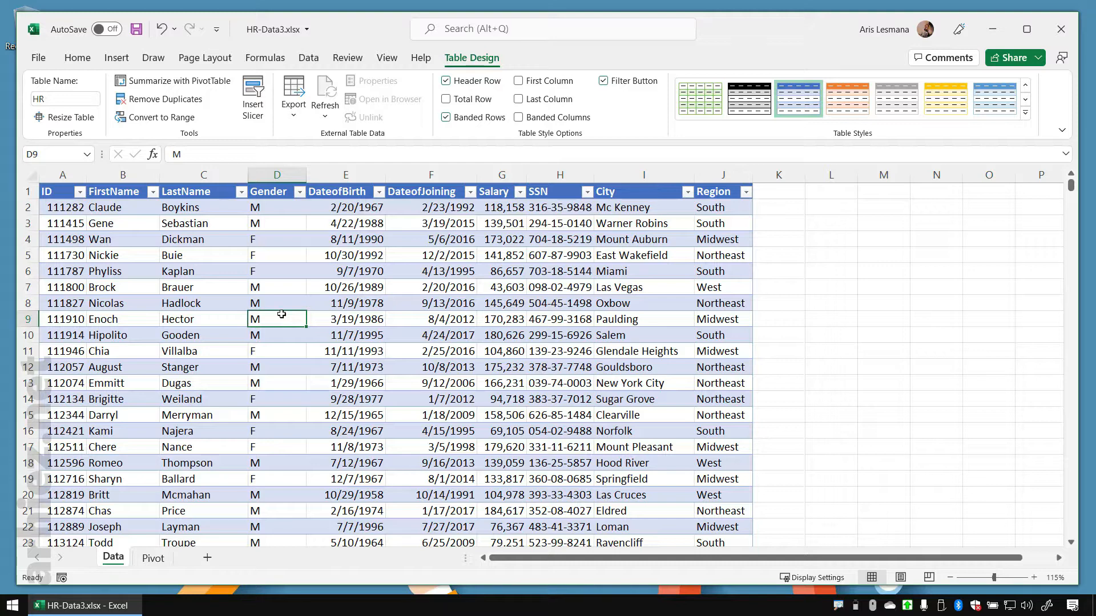
left_click(117, 58)
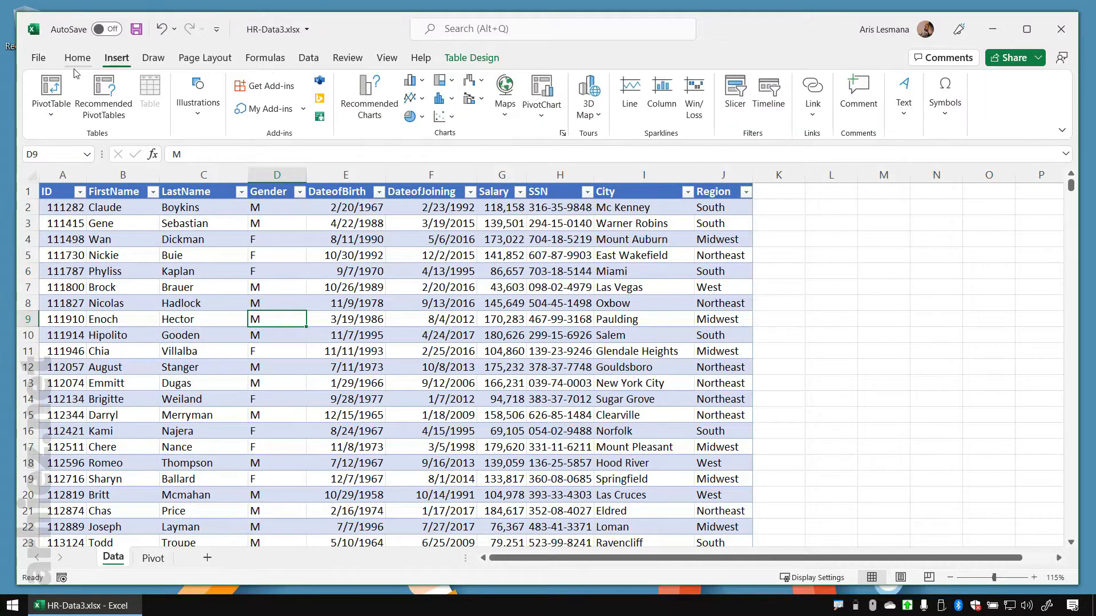
left_click(55, 91)
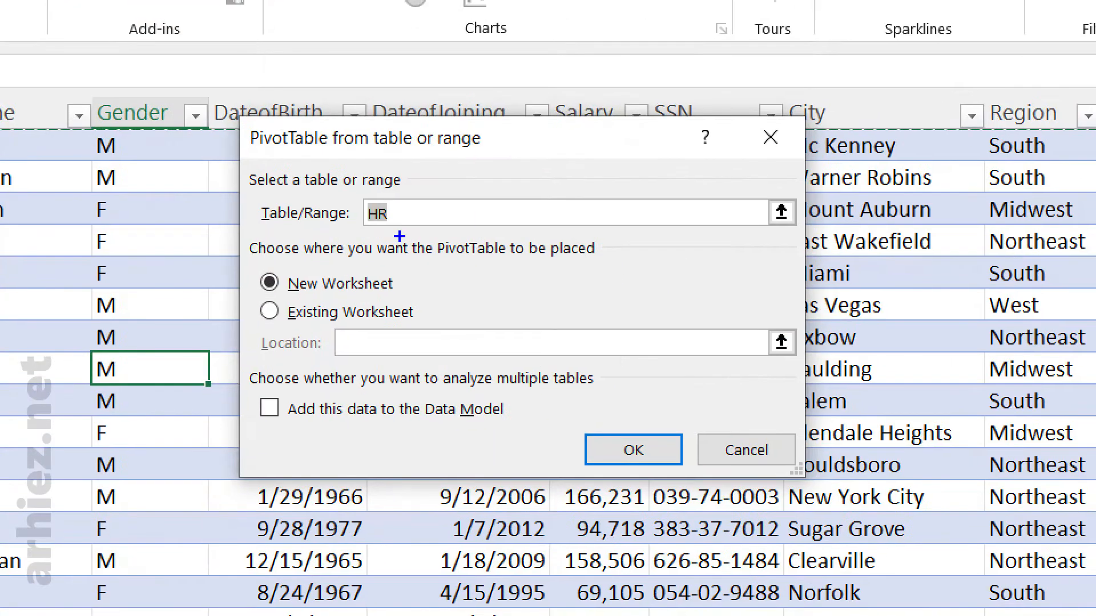
left_click_drag(328, 181, 448, 236)
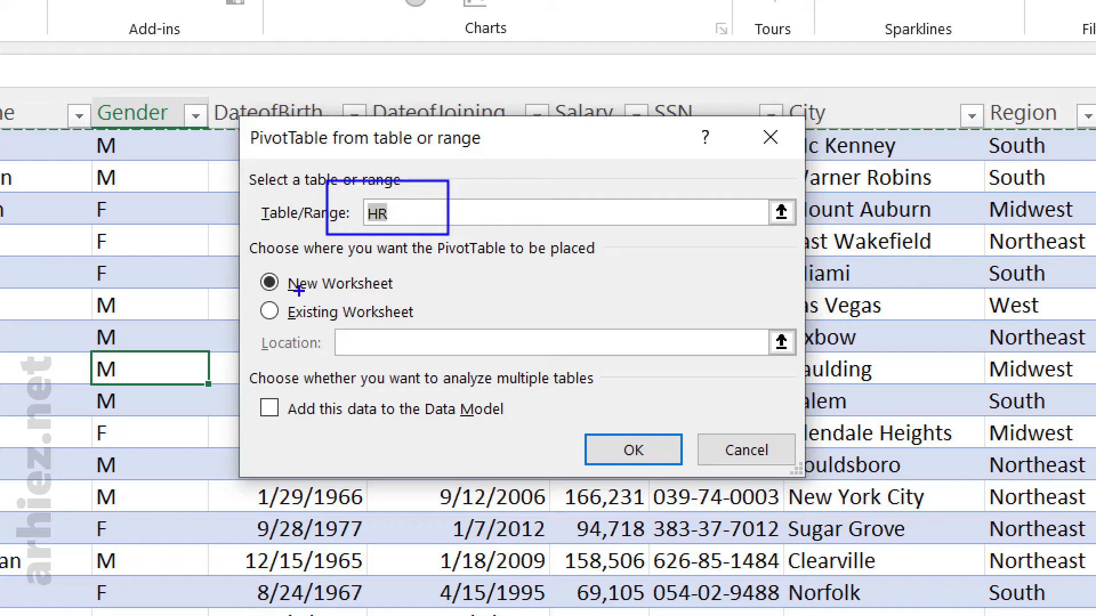
left_click_drag(240, 294, 451, 330)
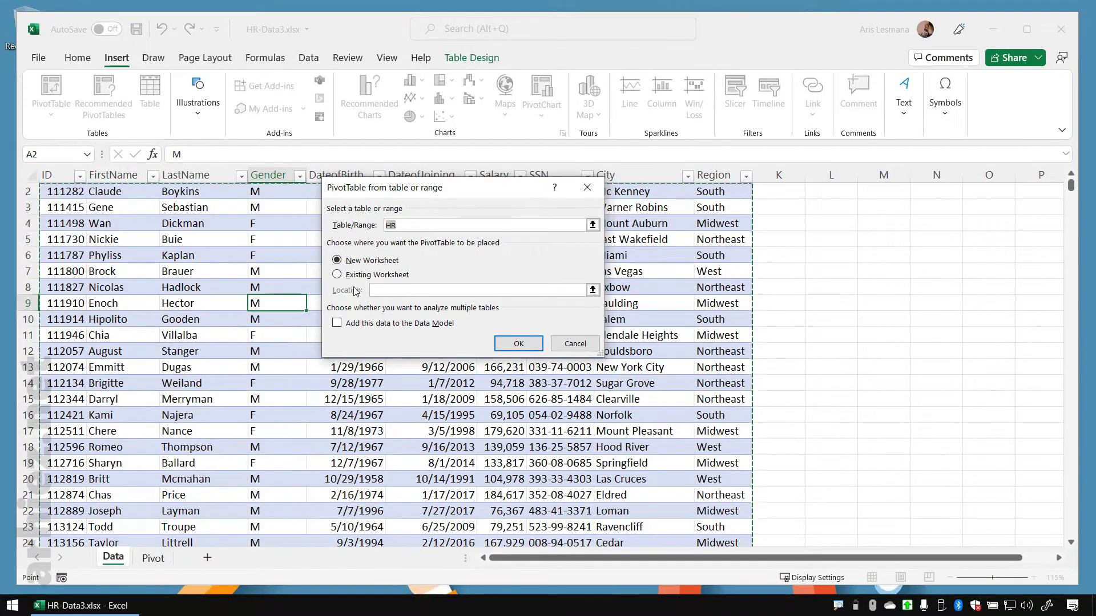
left_click(343, 311)
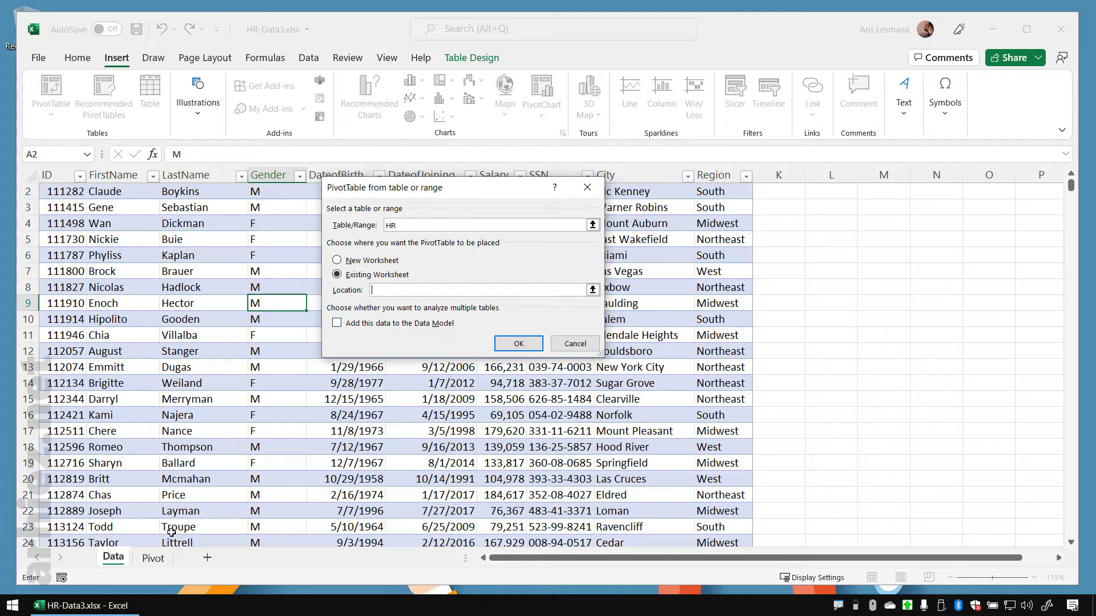
left_click(153, 558)
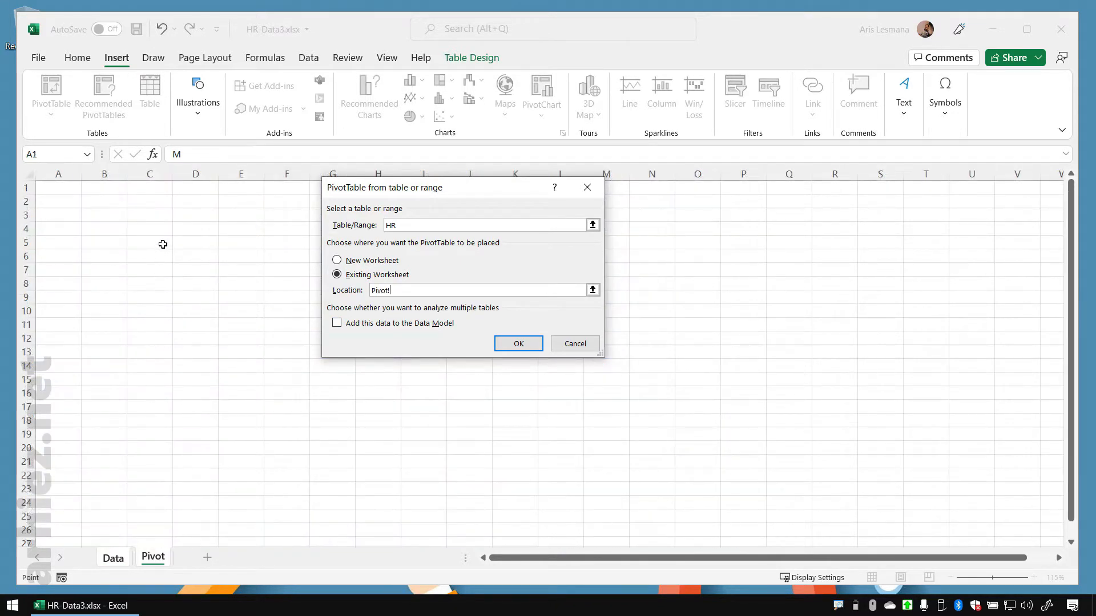
left_click(111, 231)
left_click(519, 345)
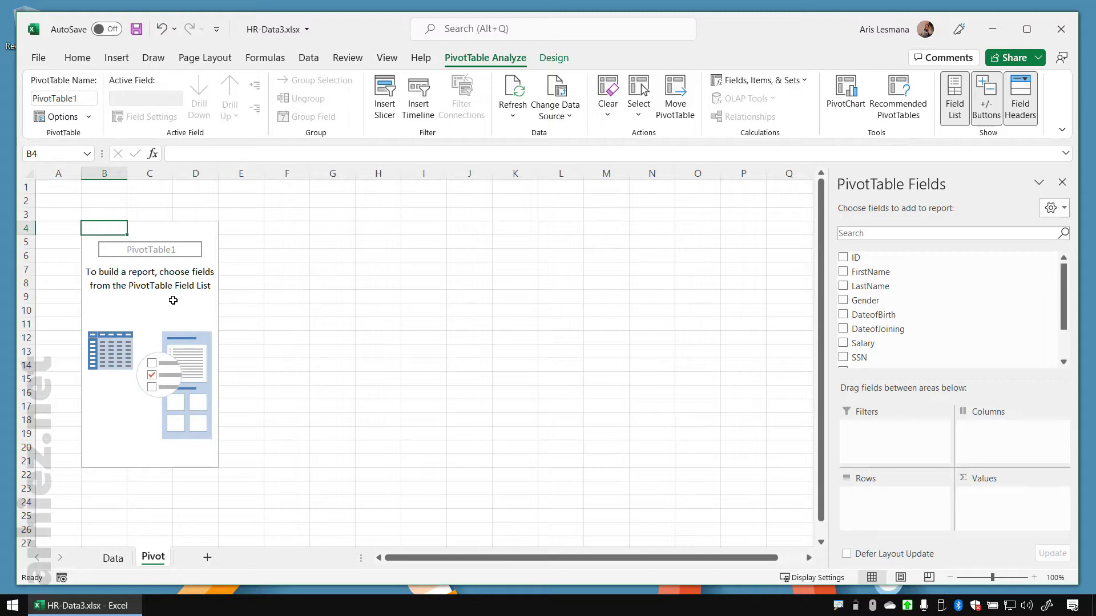
Rename the PivotTable on the Pivot sheet as PivotHR
left_click(173, 300)
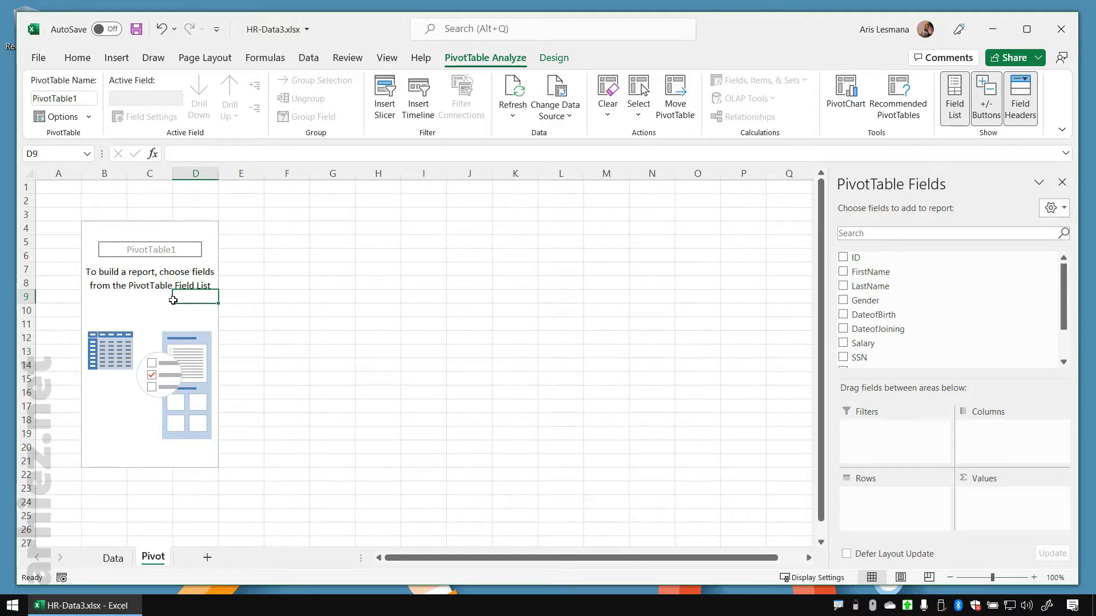
left_click(142, 304)
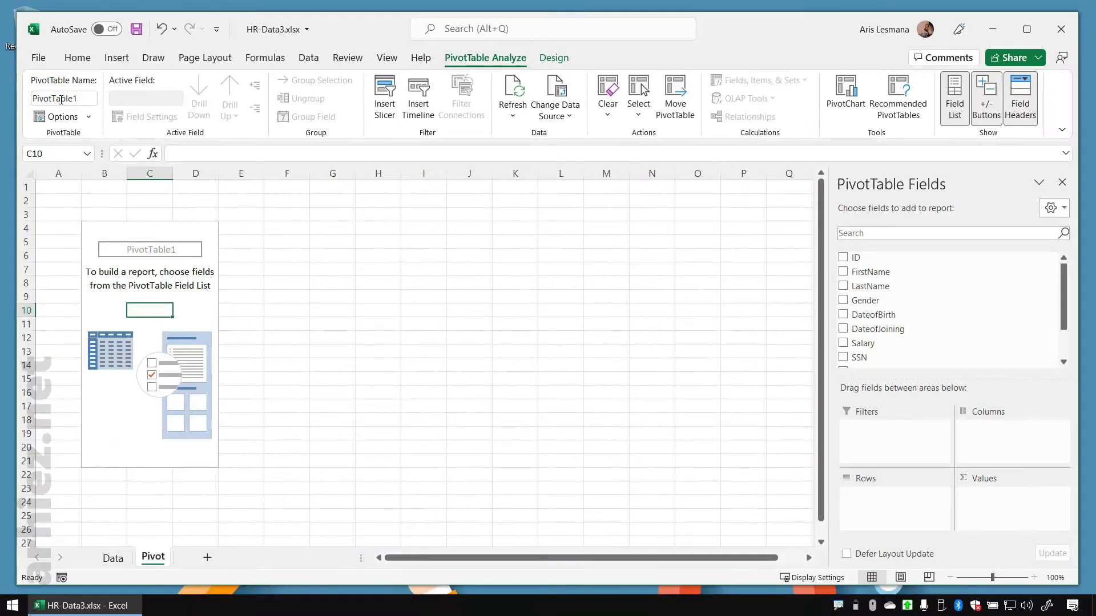
left_click(175, 97)
type("Pi")
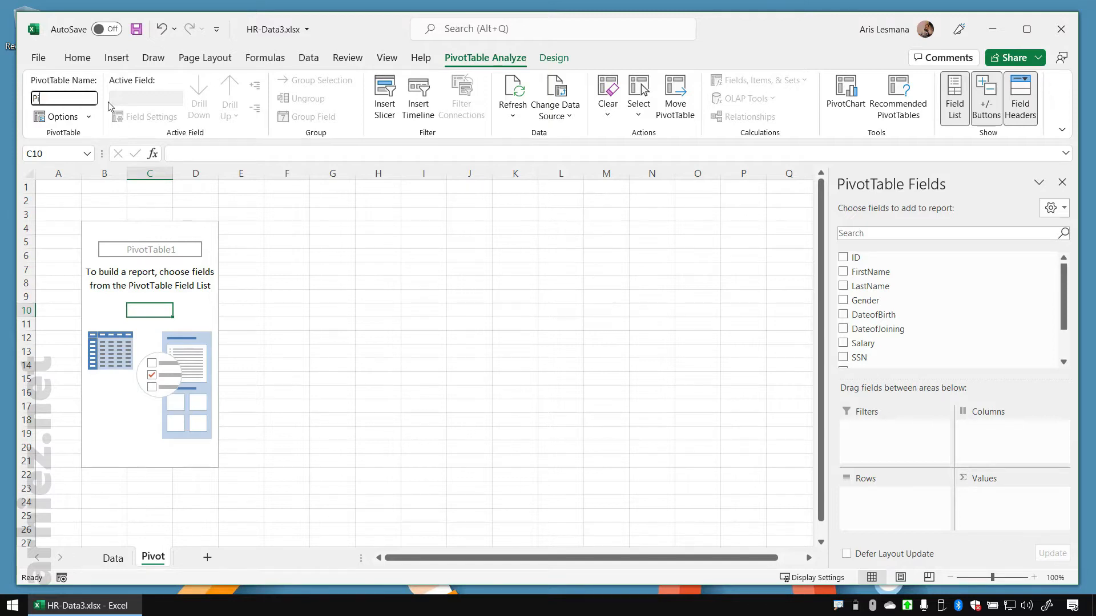
type("votHR")
key("Return")
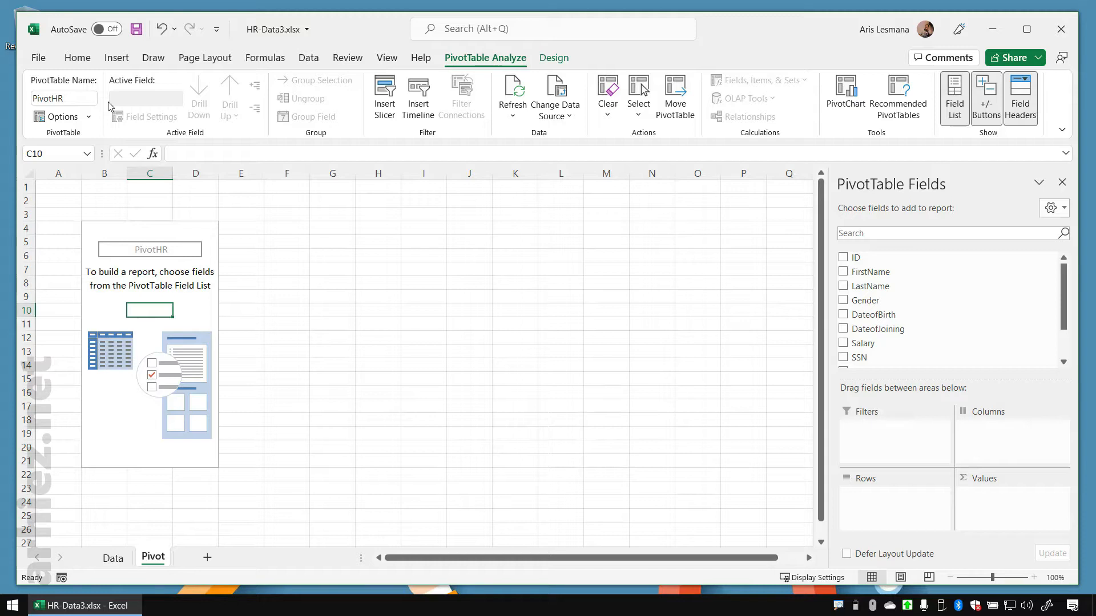
Turn off autofitting of column widths on update in the options of the PivotHR PivotTable
left_click(180, 279)
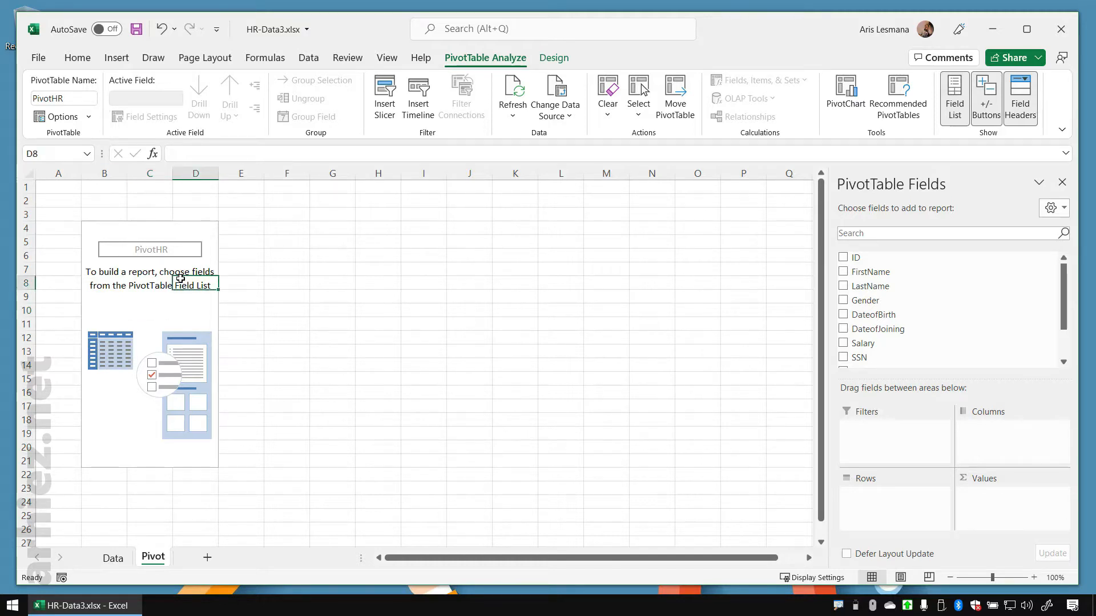
left_click(152, 287)
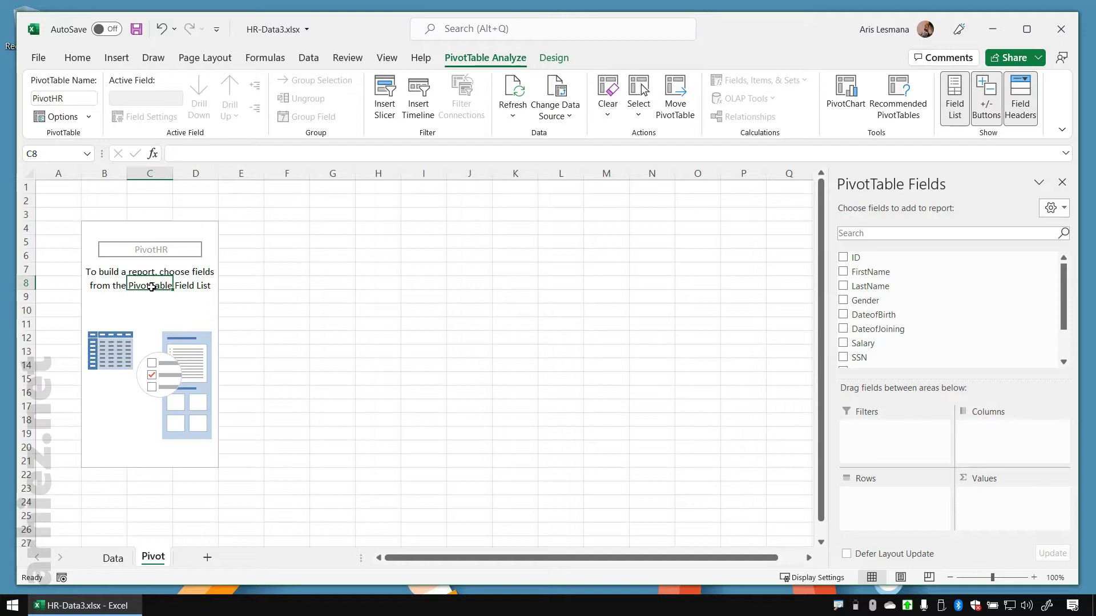
left_click(150, 310)
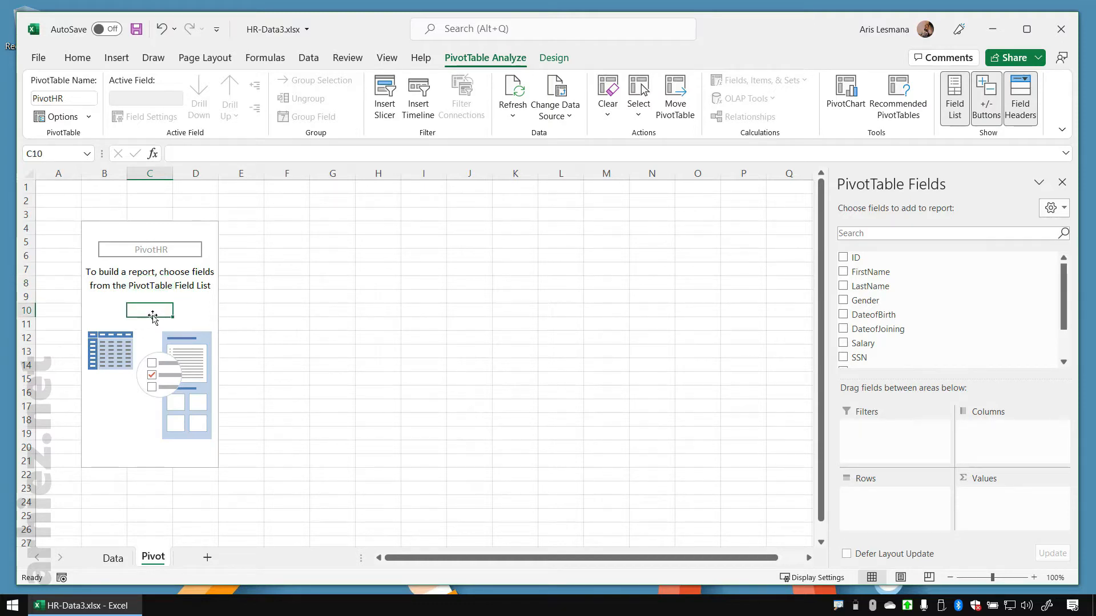
right_click(155, 310)
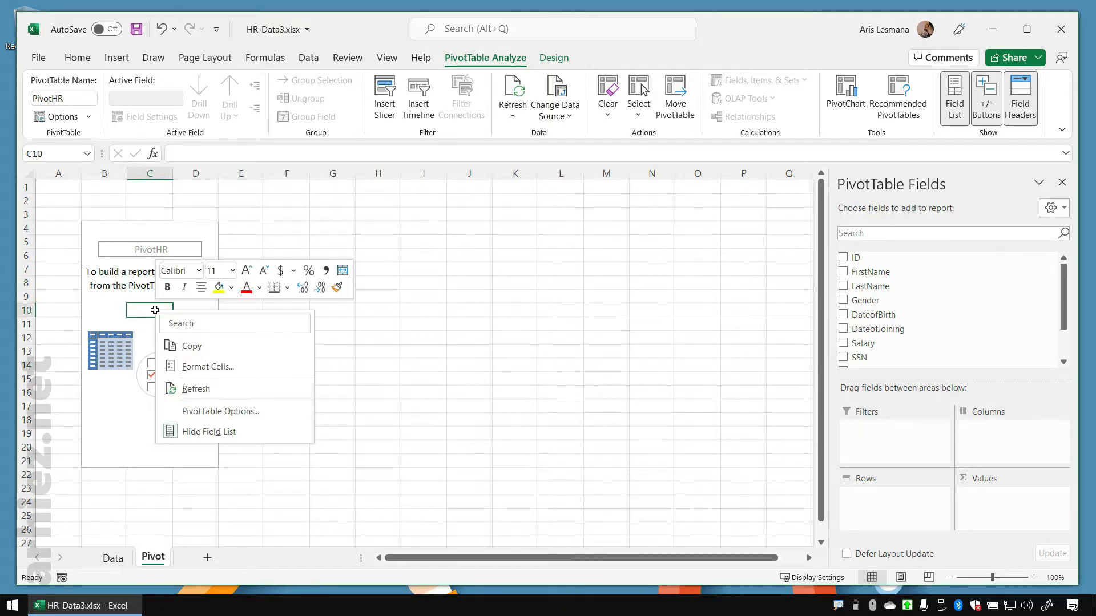
left_click(249, 413)
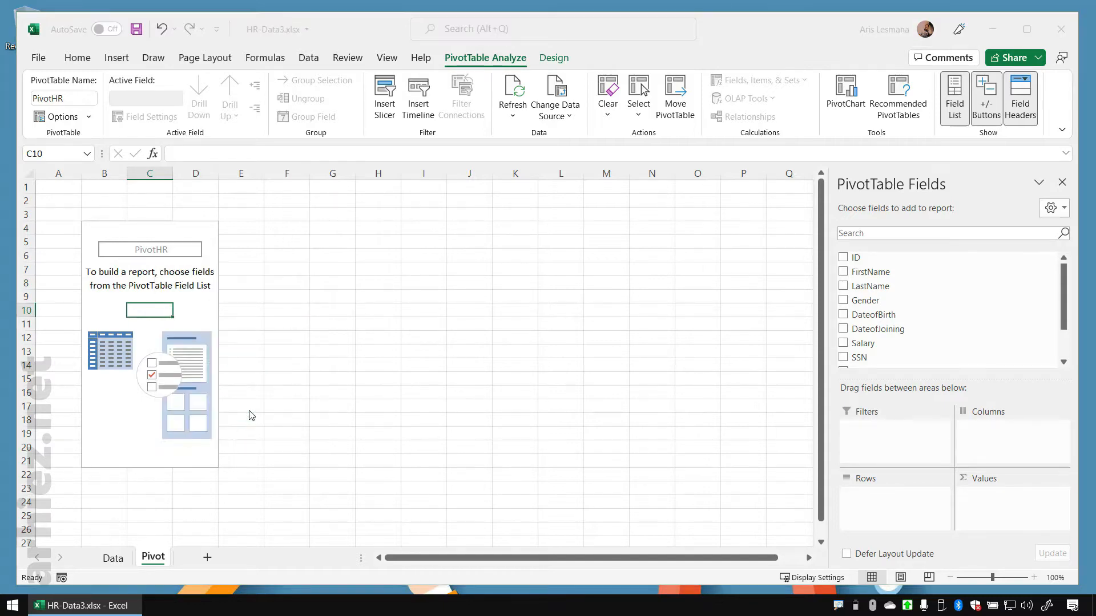
left_click_drag(271, 237, 380, 108)
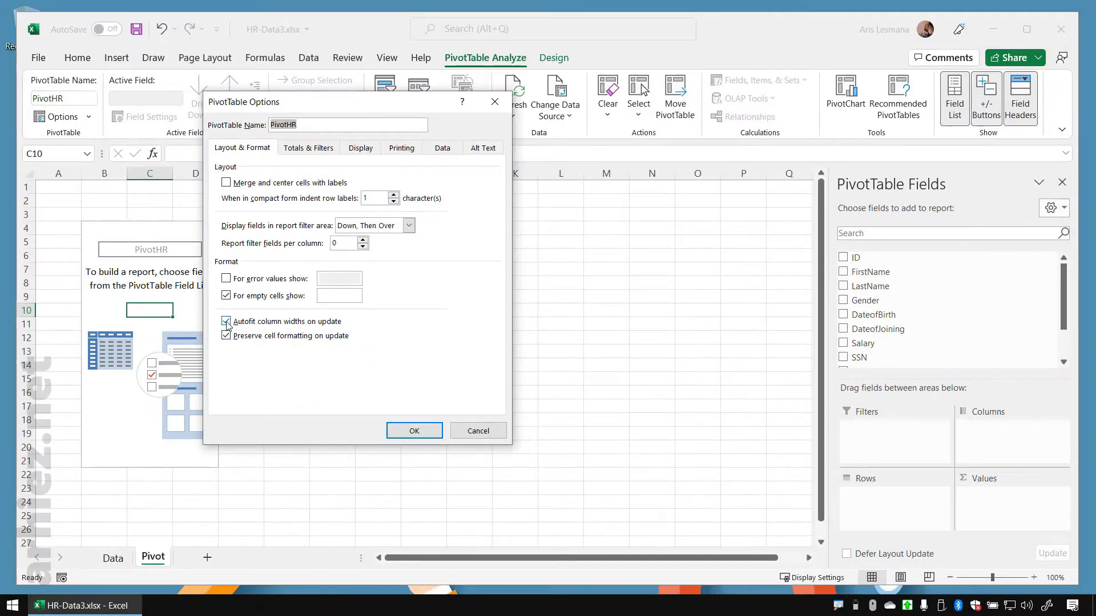
left_click(130, 328)
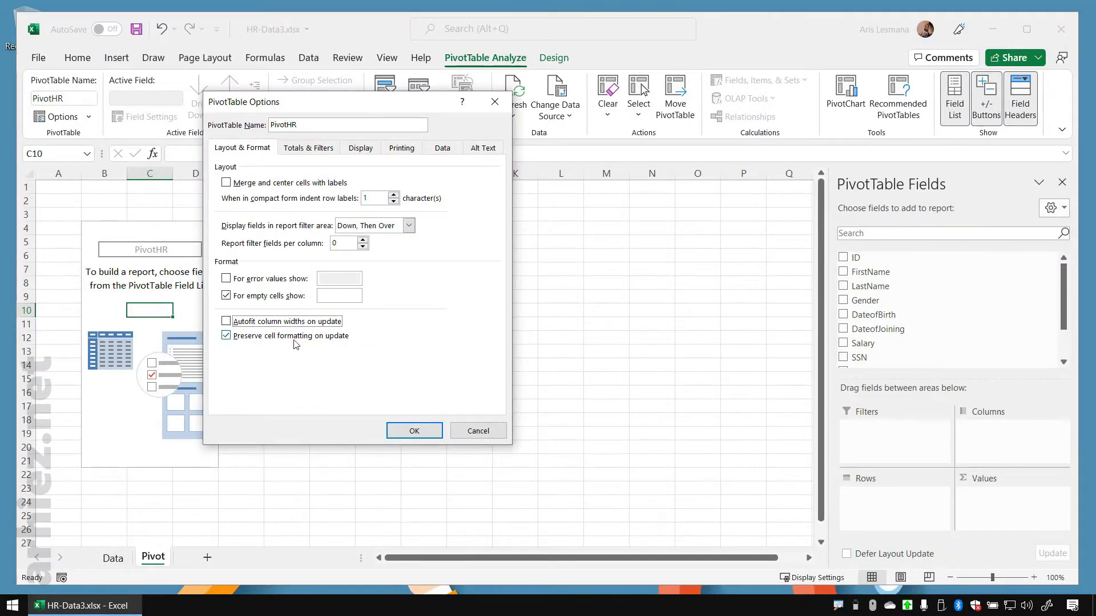
left_click(414, 431)
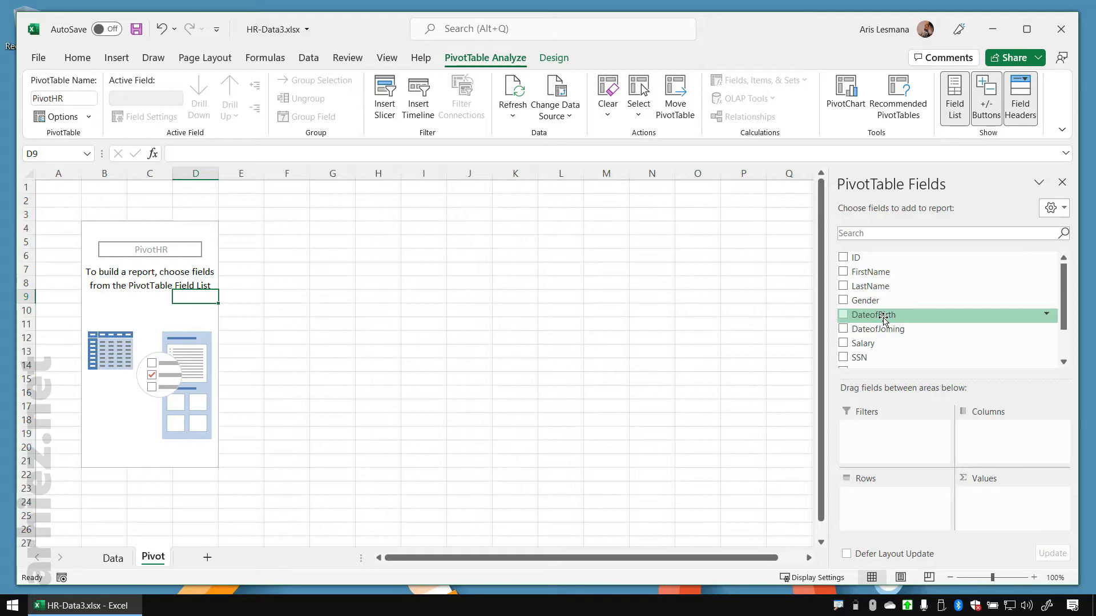
Add DateofBirth to the PivotTable rows, expand 1957 down to the August dates of Qtr3, and autofit column B
left_click_drag(883, 320, 893, 501)
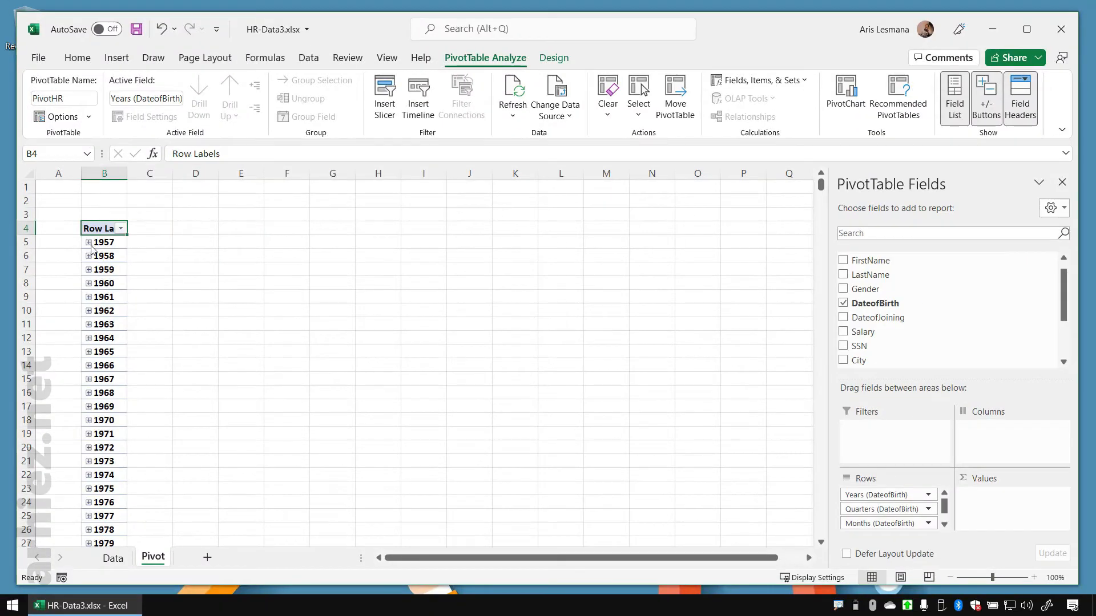
left_click(89, 243)
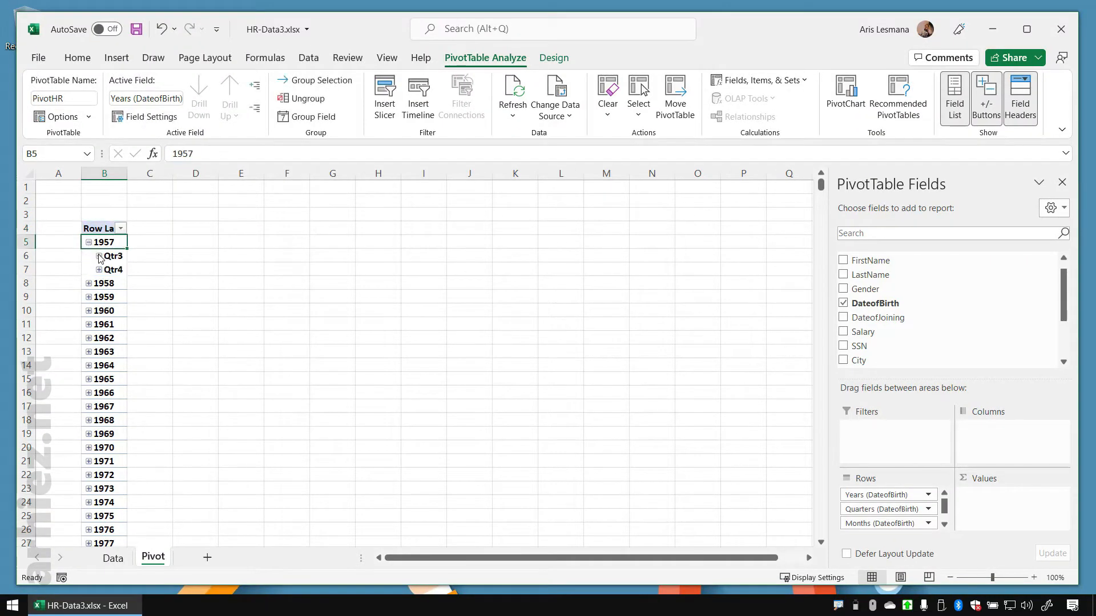
left_click(100, 257)
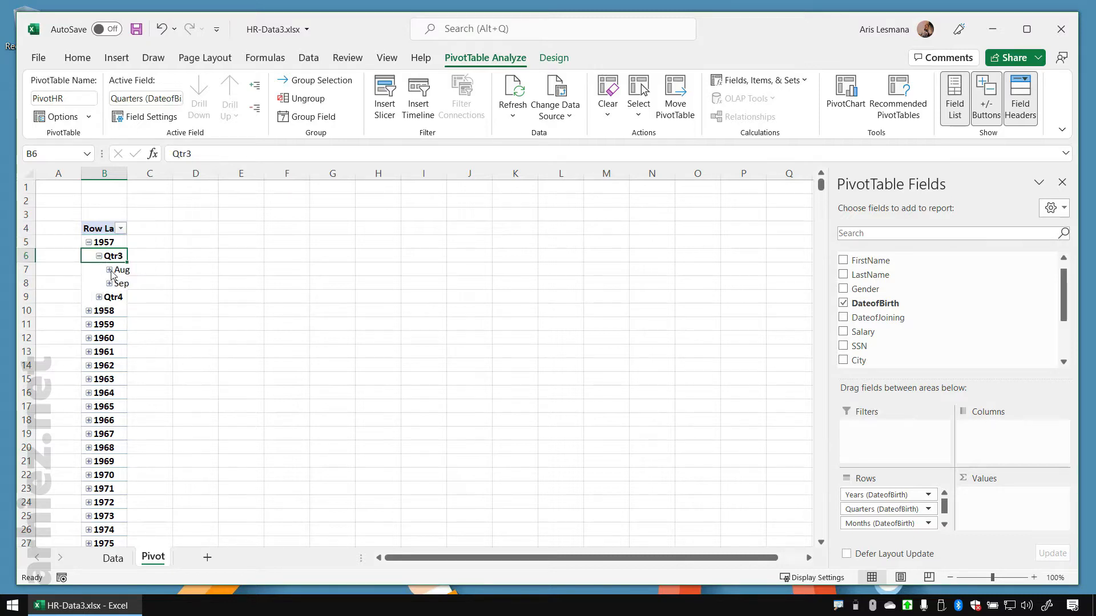
left_click(109, 270)
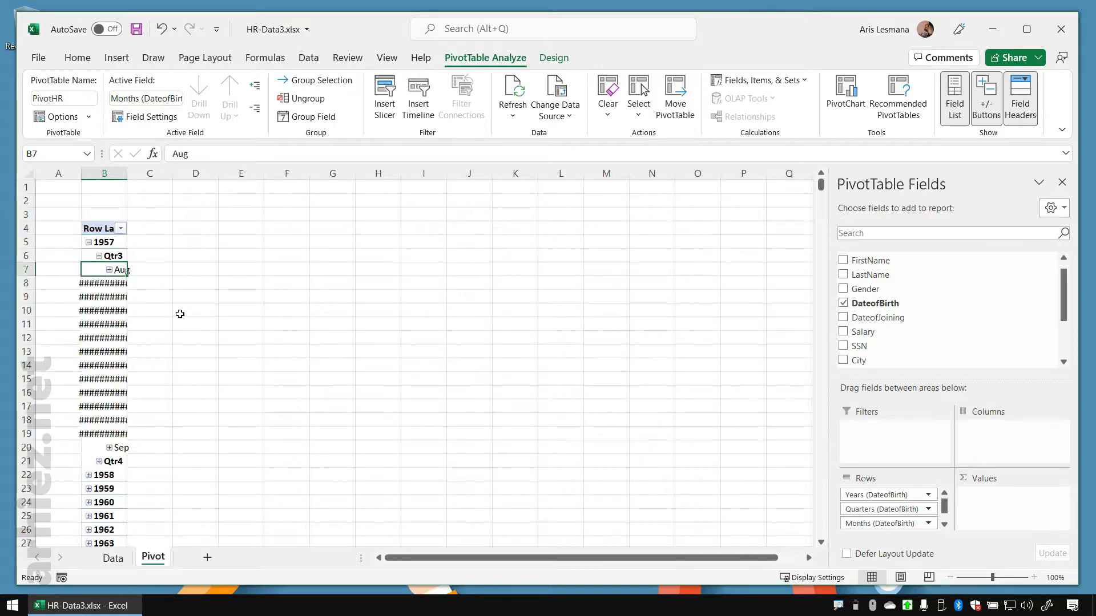
double_click(129, 174)
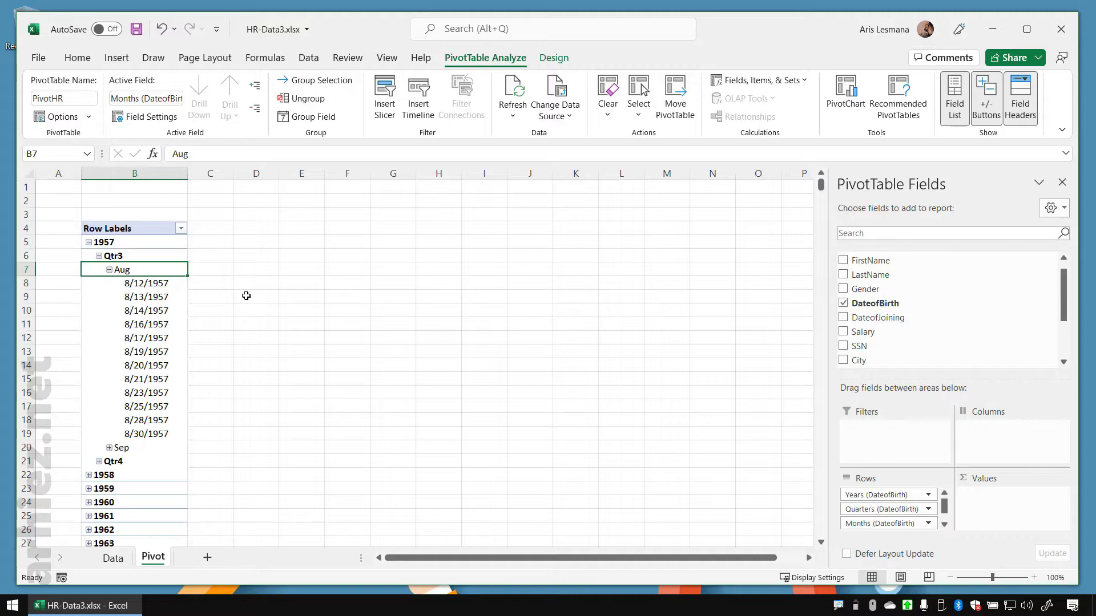
Examine the DateofBirth and DateofJoining columns on the Data sheet, and return to the Pivot sheet
left_click(112, 558)
scroll(438, 296, "up", 1)
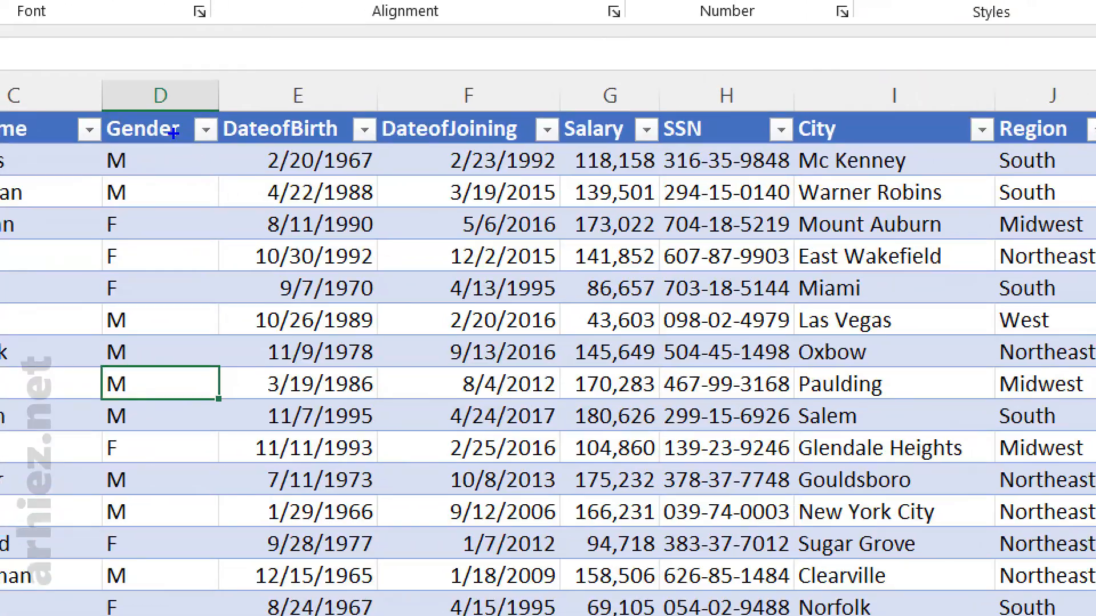
left_click_drag(173, 133, 604, 323)
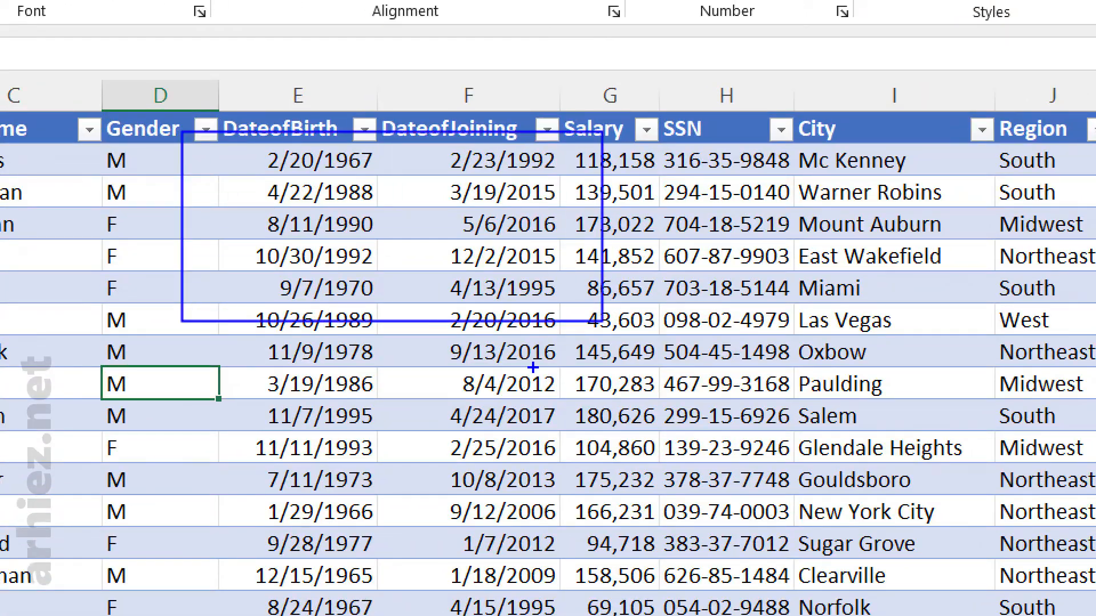
key("Escape")
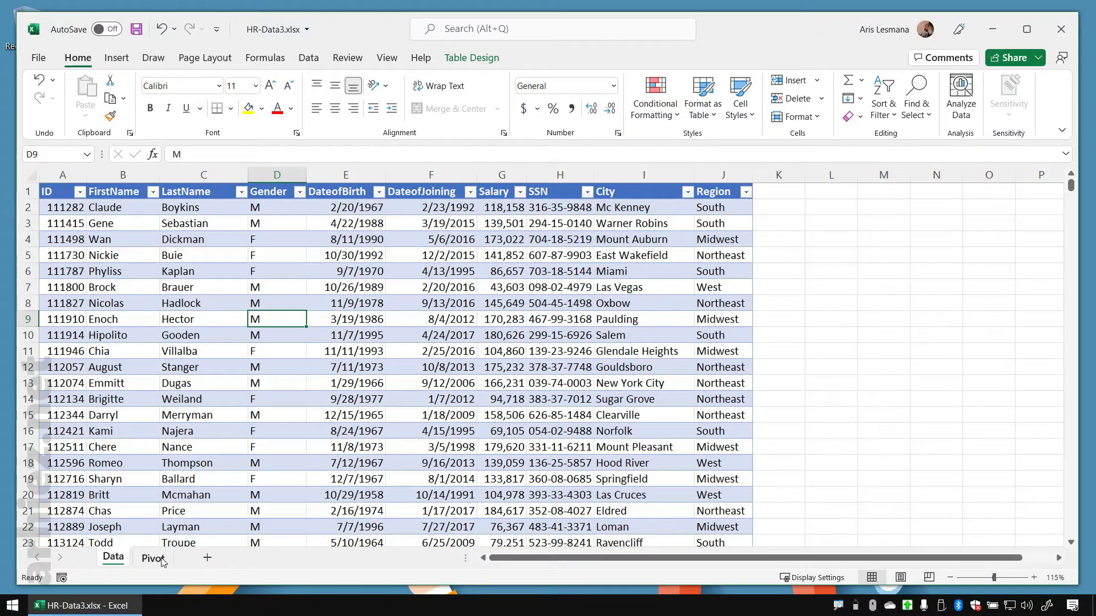
left_click(154, 558)
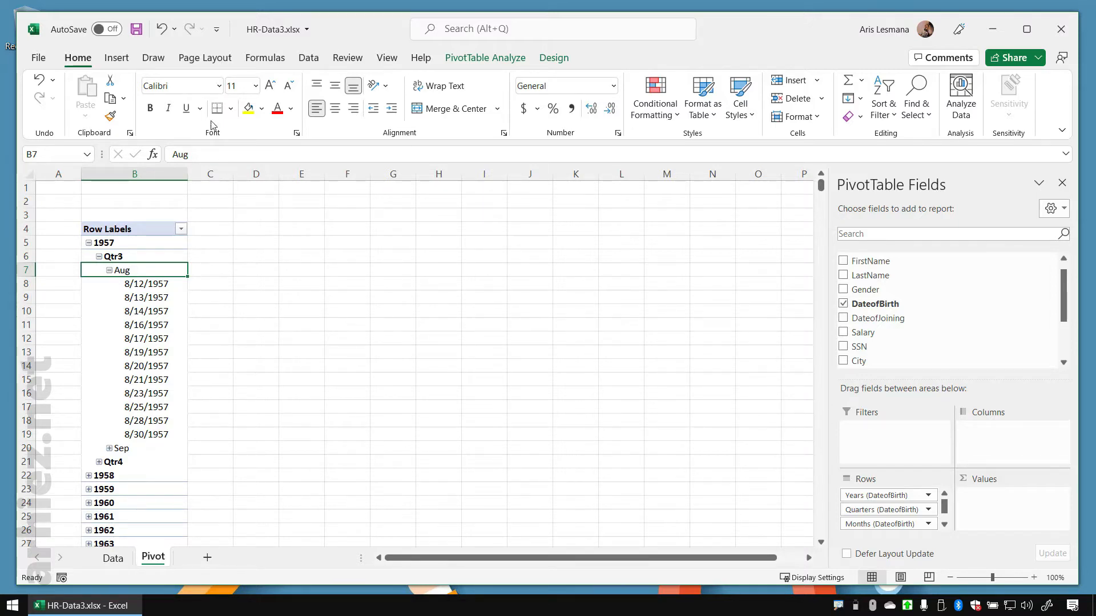
Undo the column autofit, the expanded date groups and the adding of DateofBirth until the PivotTable is empty
left_click(163, 30)
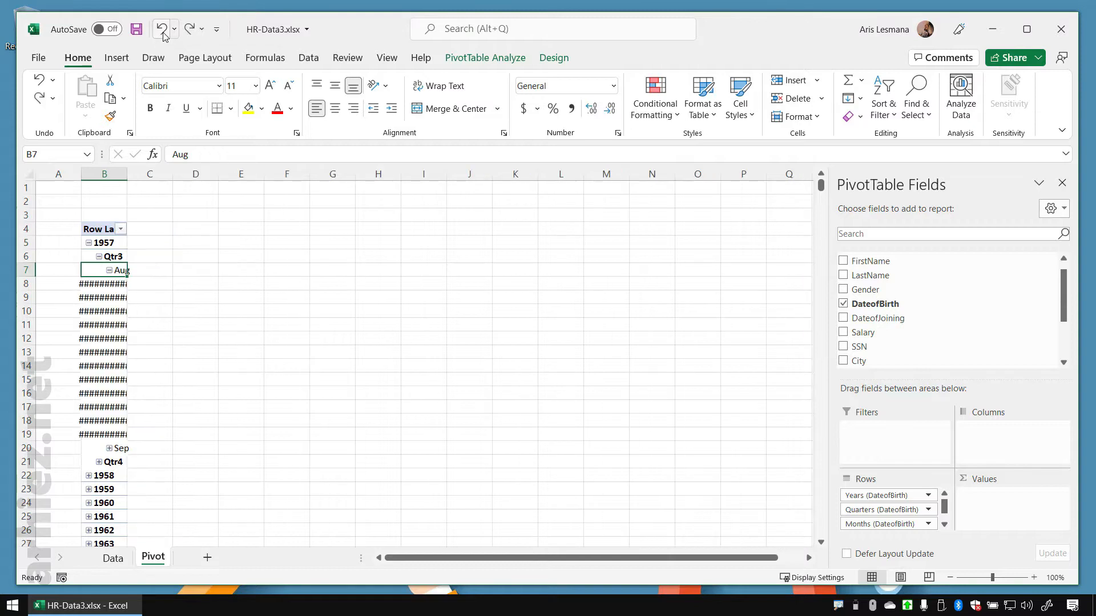
left_click(163, 29)
left_click(163, 30)
left_click(163, 30)
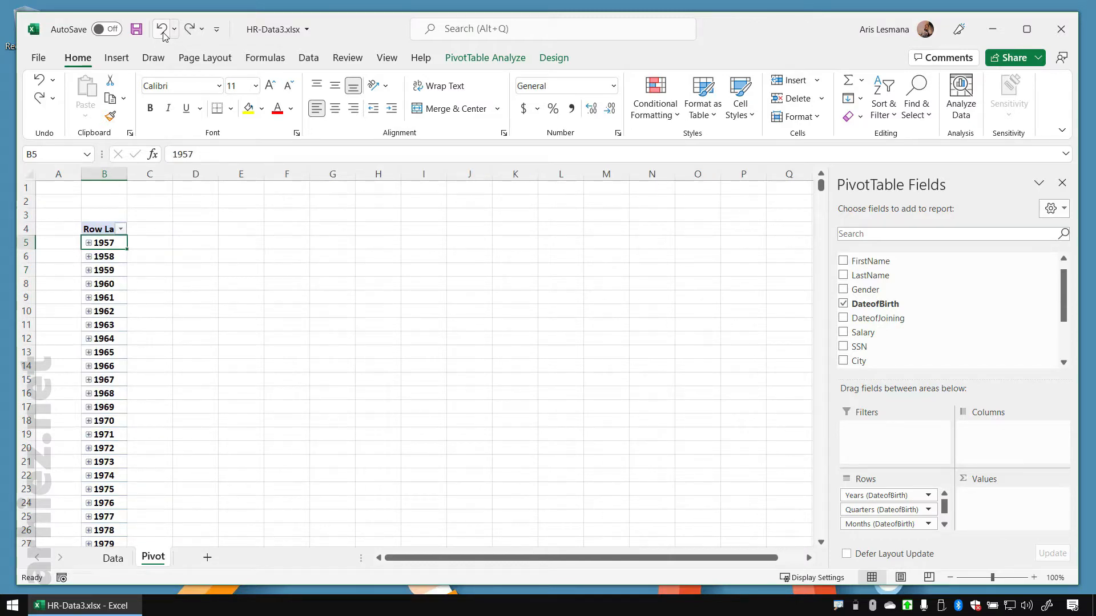
left_click(163, 30)
left_click(163, 30)
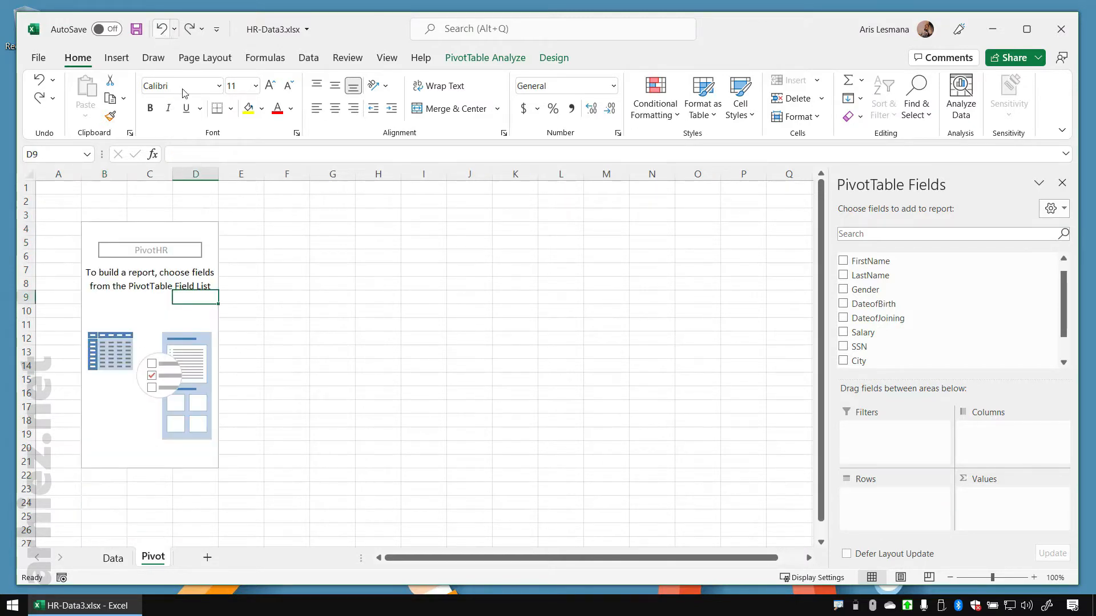
Disable automatic grouping of Date/Time columns in PivotTables in the application's data options
left_click(148, 292)
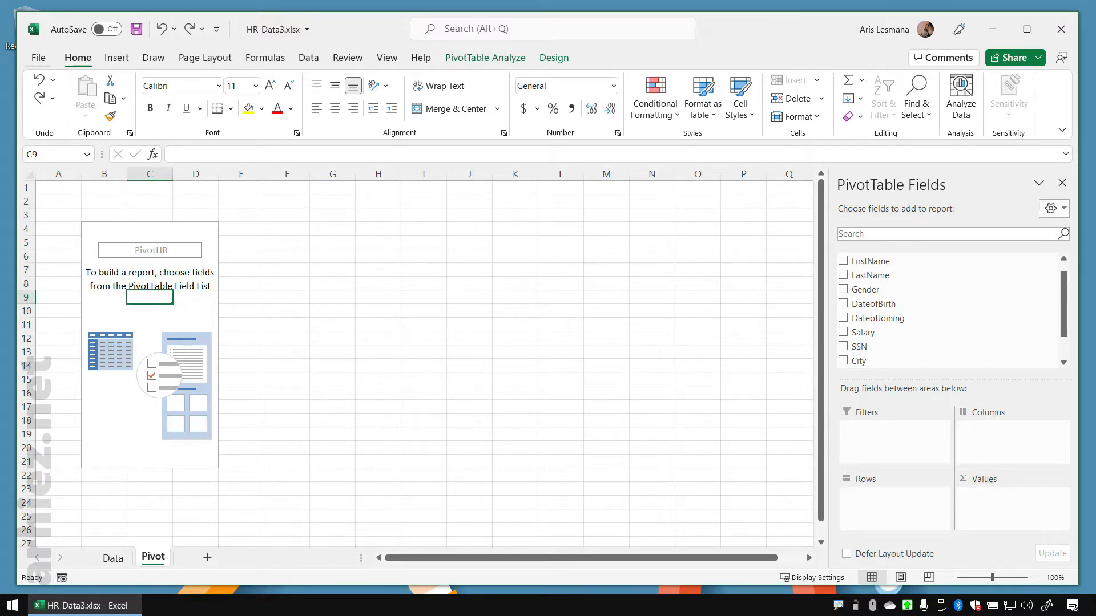
left_click(38, 57)
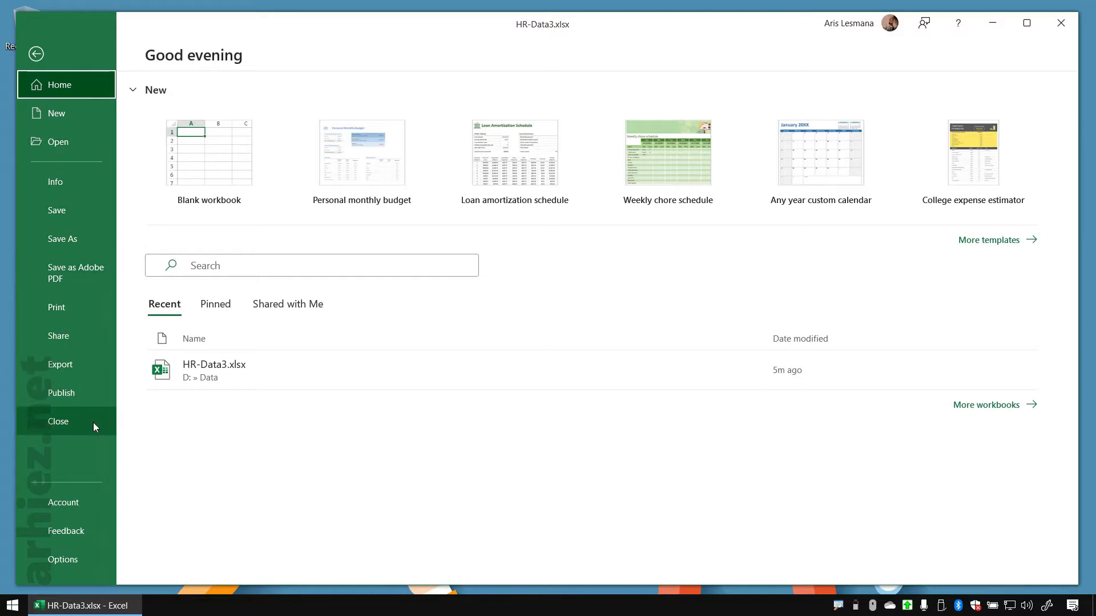
left_click(89, 557)
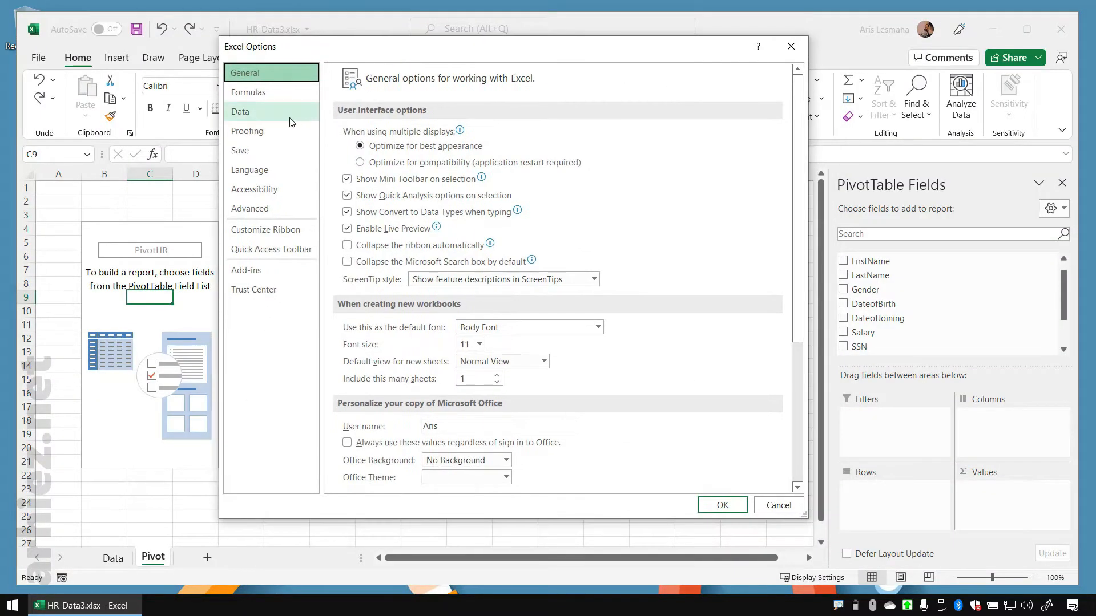
left_click(286, 120)
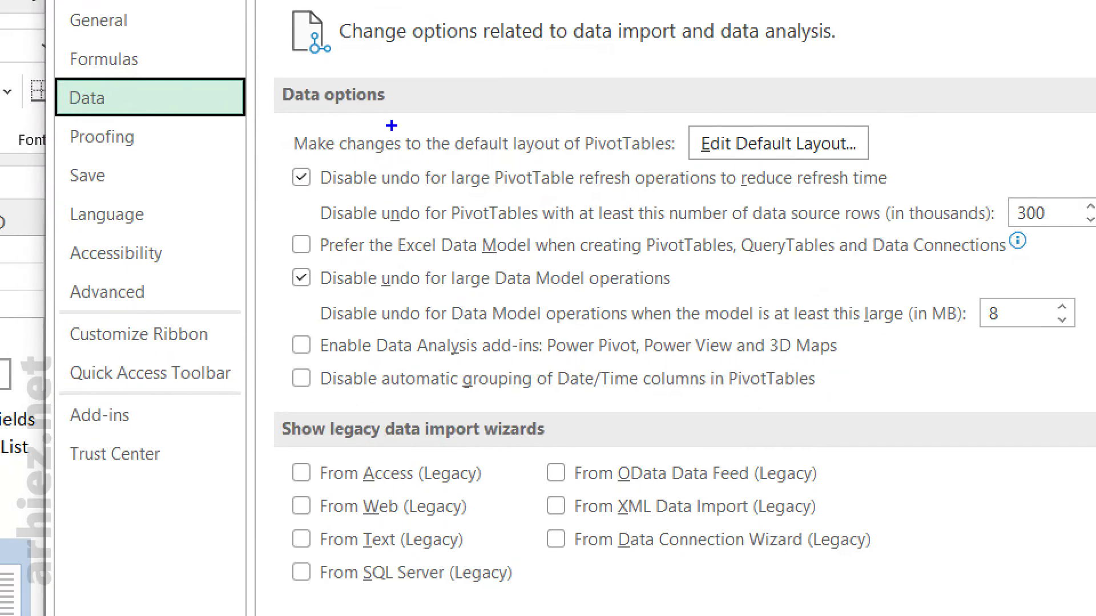
left_click_drag(38, 64, 280, 125)
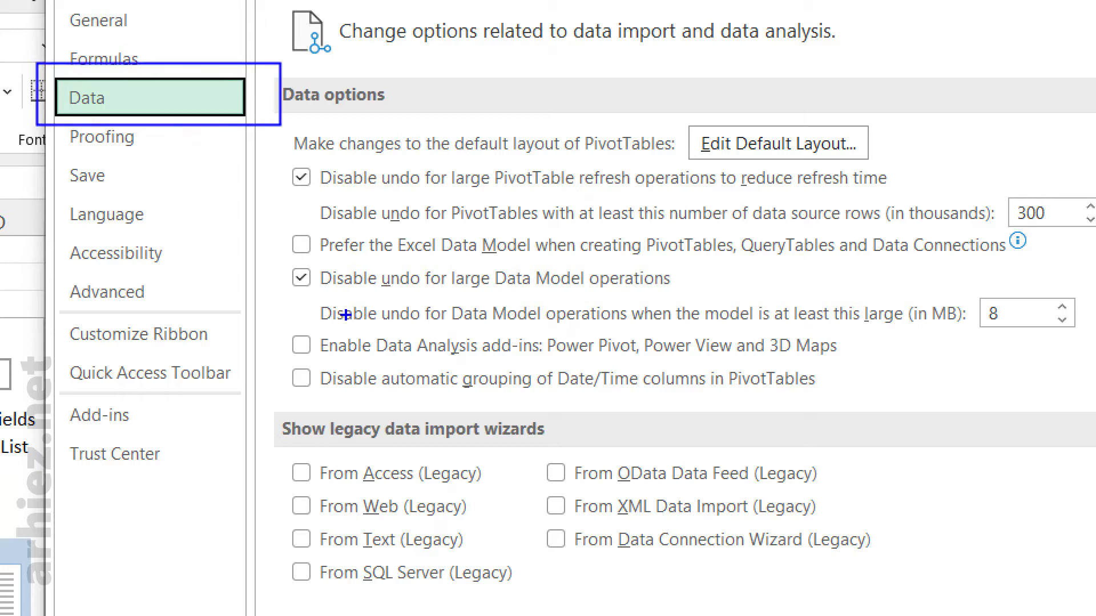
left_click_drag(274, 361, 862, 401)
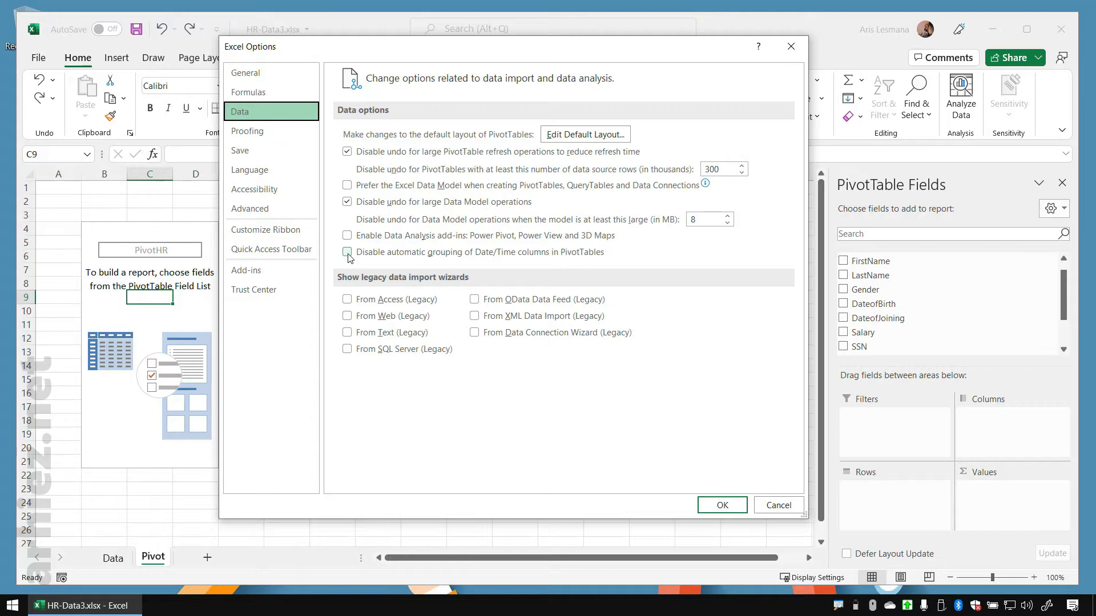
left_click(348, 253)
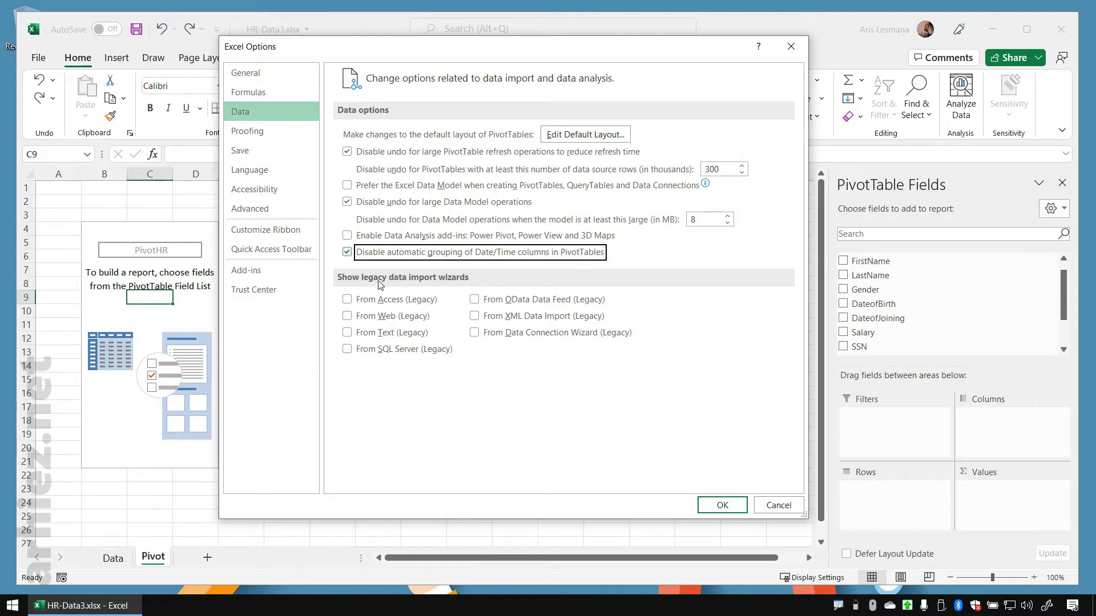
left_click(721, 505)
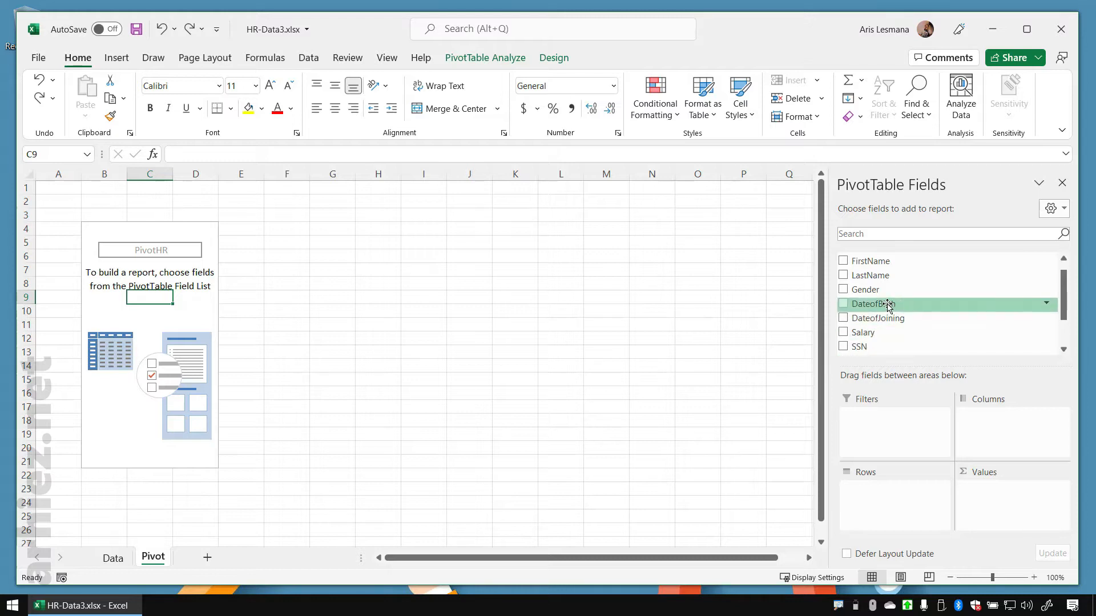
Add DateofBirth to the PivotTable rows and widen column B enough to show the full dates
left_click_drag(888, 306, 904, 491)
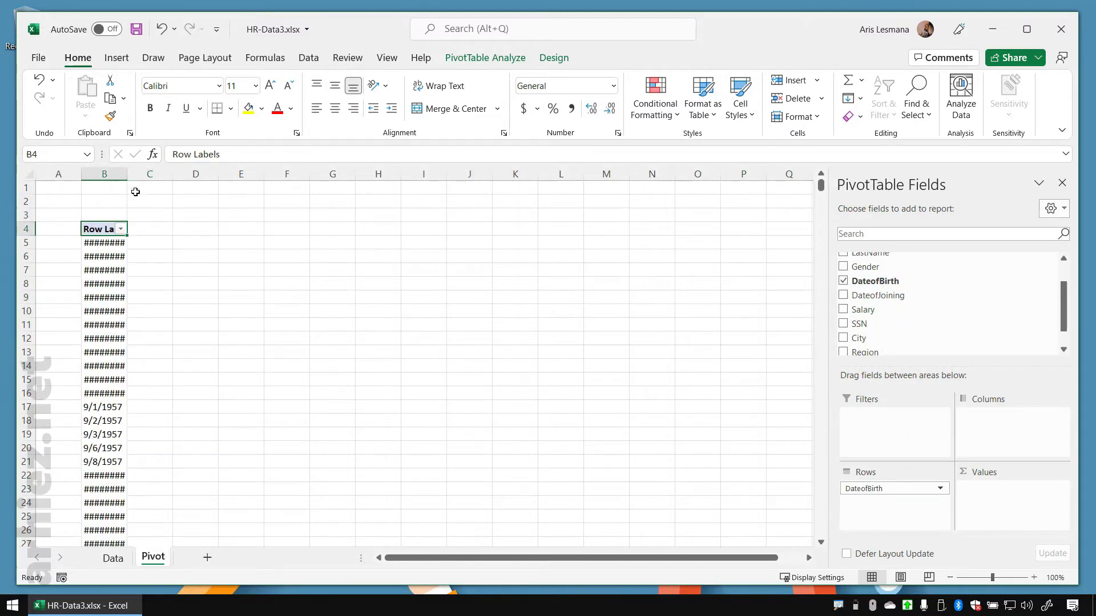
left_click_drag(126, 178, 176, 179)
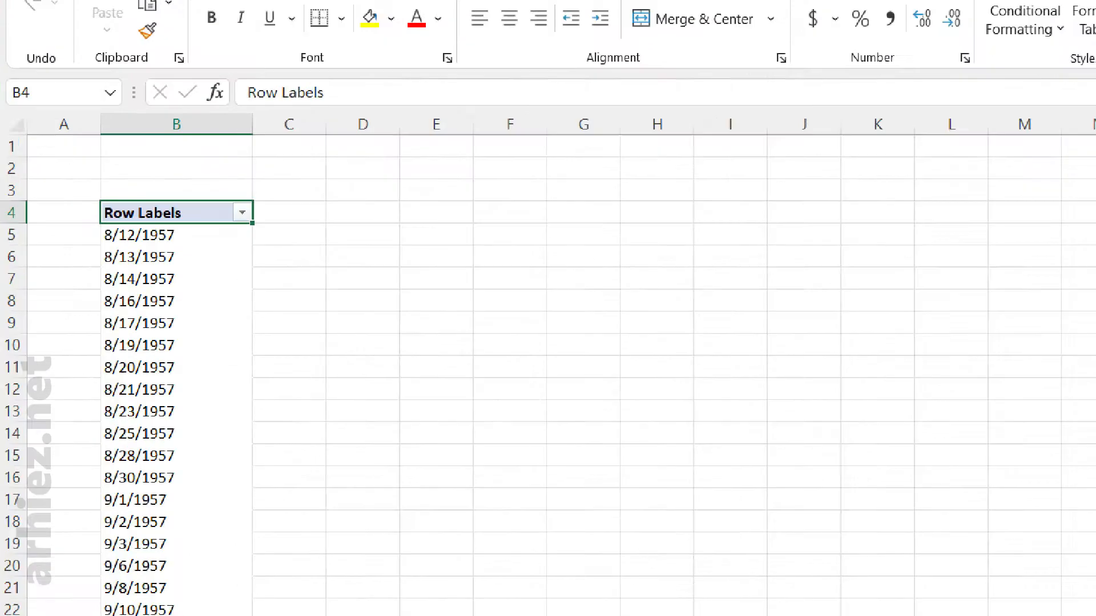
left_click_drag(70, 213, 250, 262)
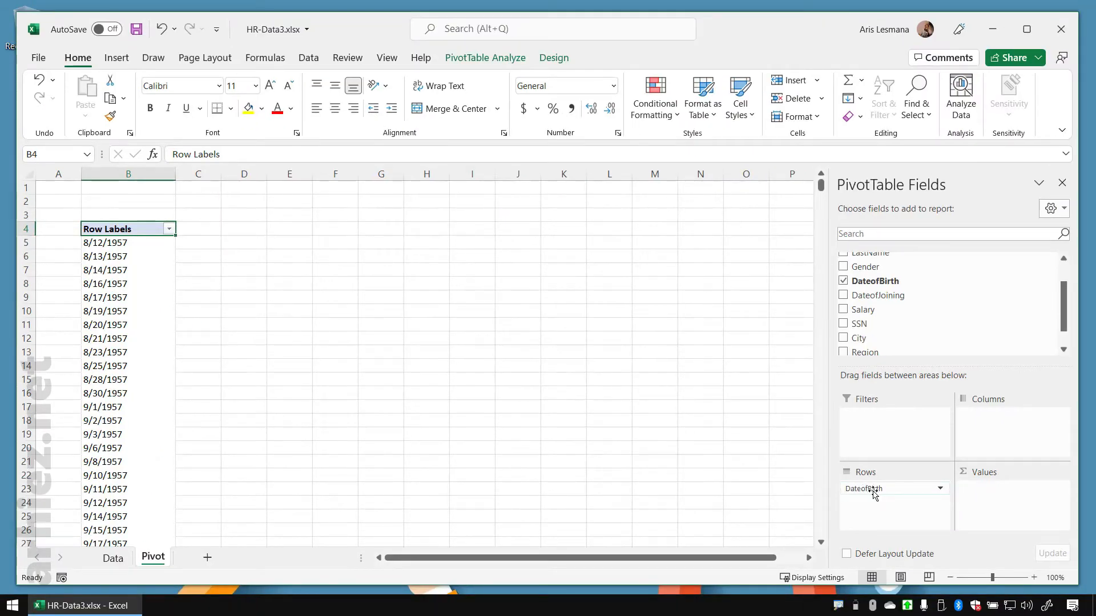
Remove DateofBirth from the rows of the PivotHR PivotTable
left_click_drag(868, 486, 887, 326)
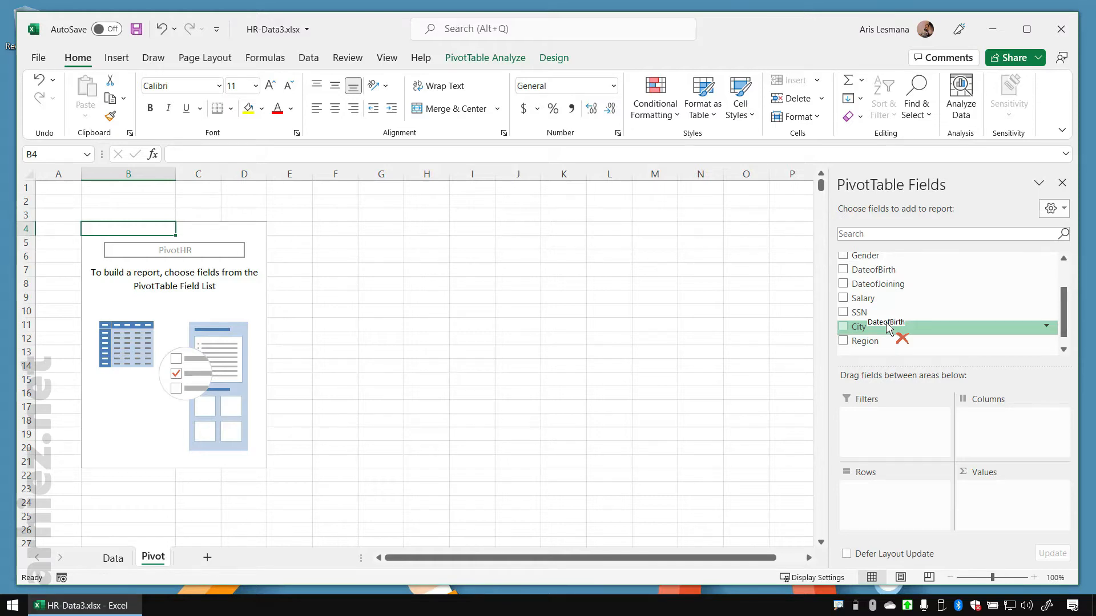
left_click_drag(887, 326, 565, 338)
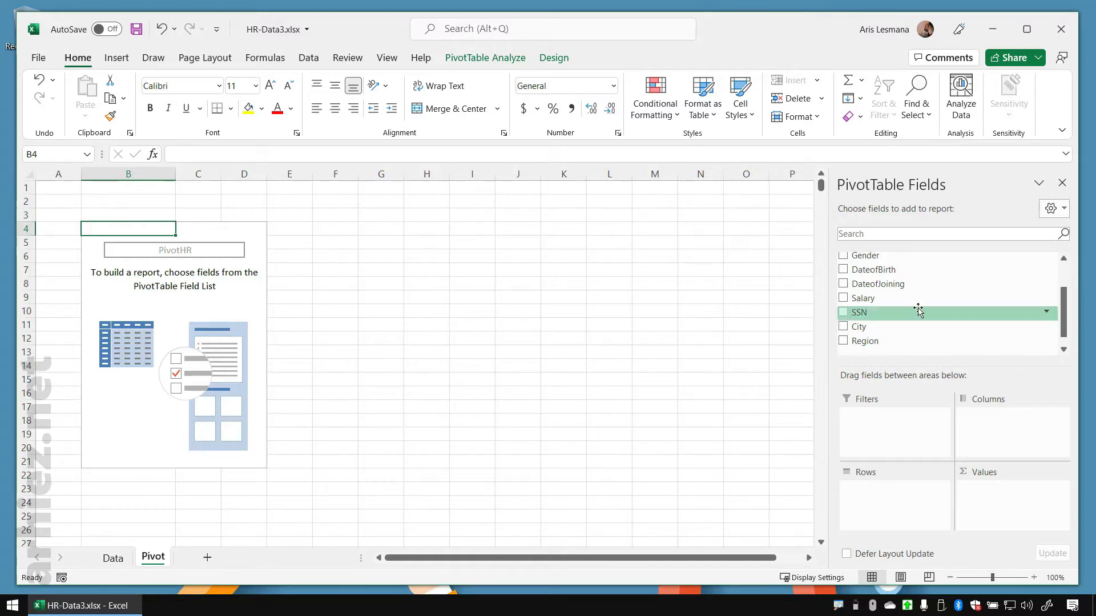
Add the ID, FirstName, LastName, Gender and DateofBirth fields to the PivotTable rows, in that order
scroll(919, 308, "up", 1)
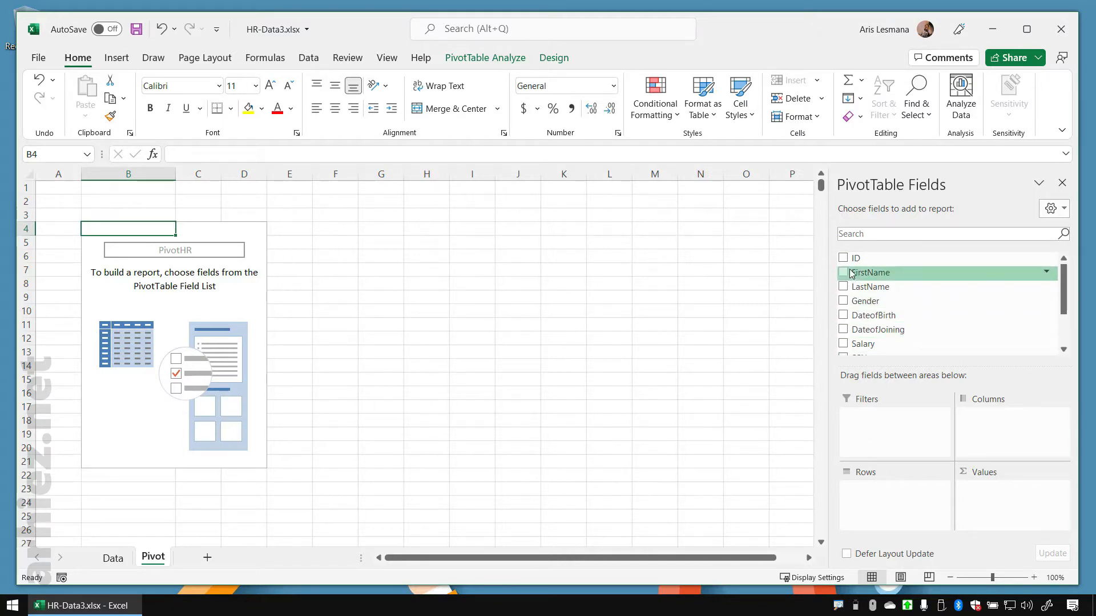
left_click_drag(856, 258, 896, 501)
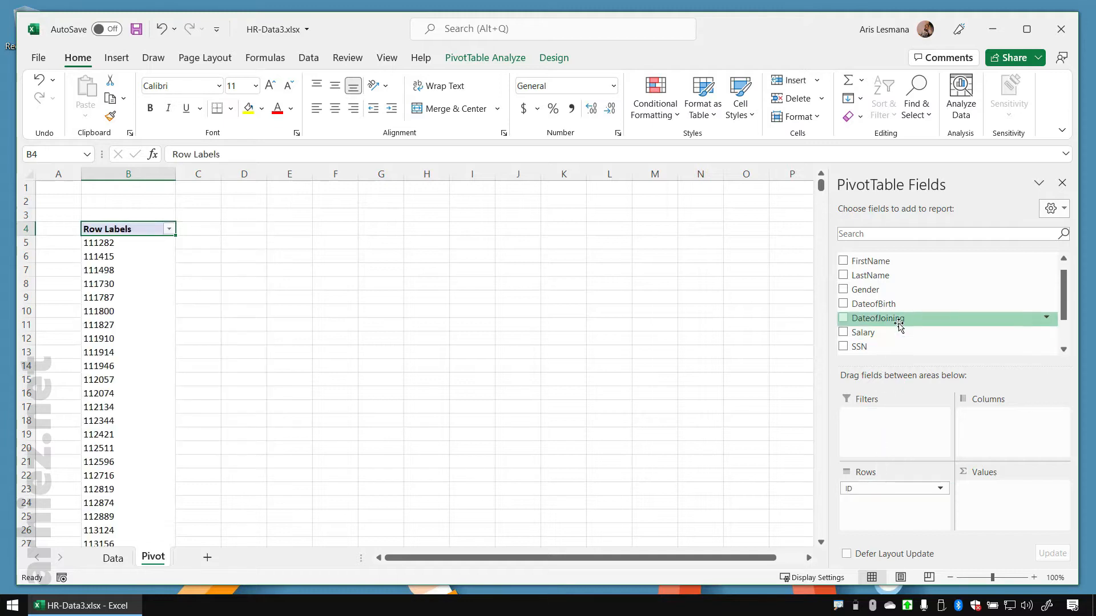
left_click(843, 277)
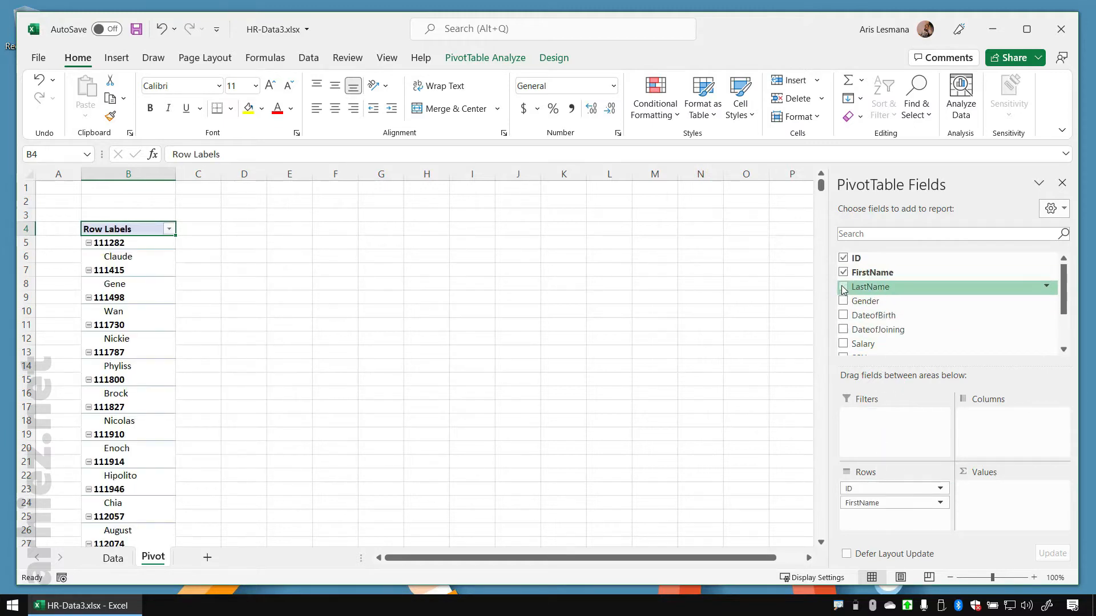
left_click(843, 289)
left_click(843, 301)
left_click(843, 315)
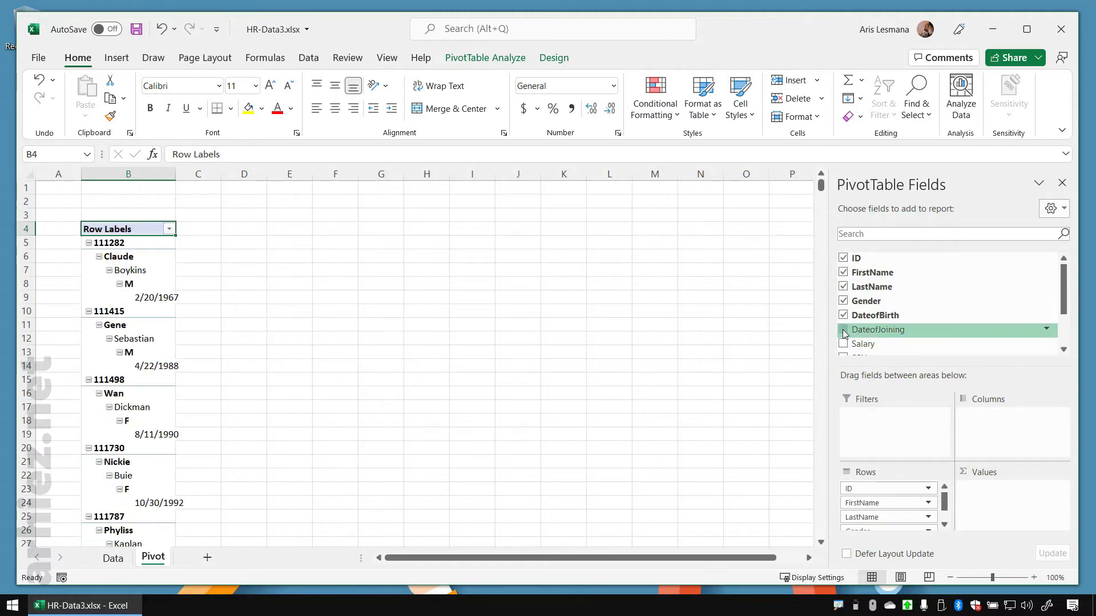
Include the remaining DateofJoining, Salary, SSN, City and Region fields in the PivotTable
left_click(842, 329)
left_click(842, 343)
scroll(877, 320, "down", 2)
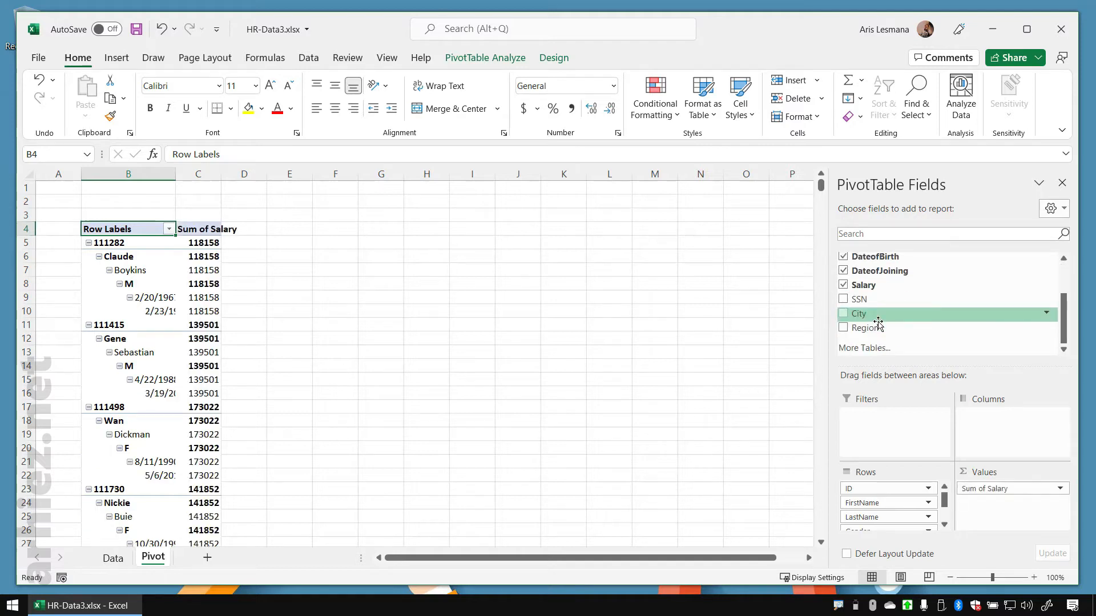
left_click(843, 300)
left_click(842, 314)
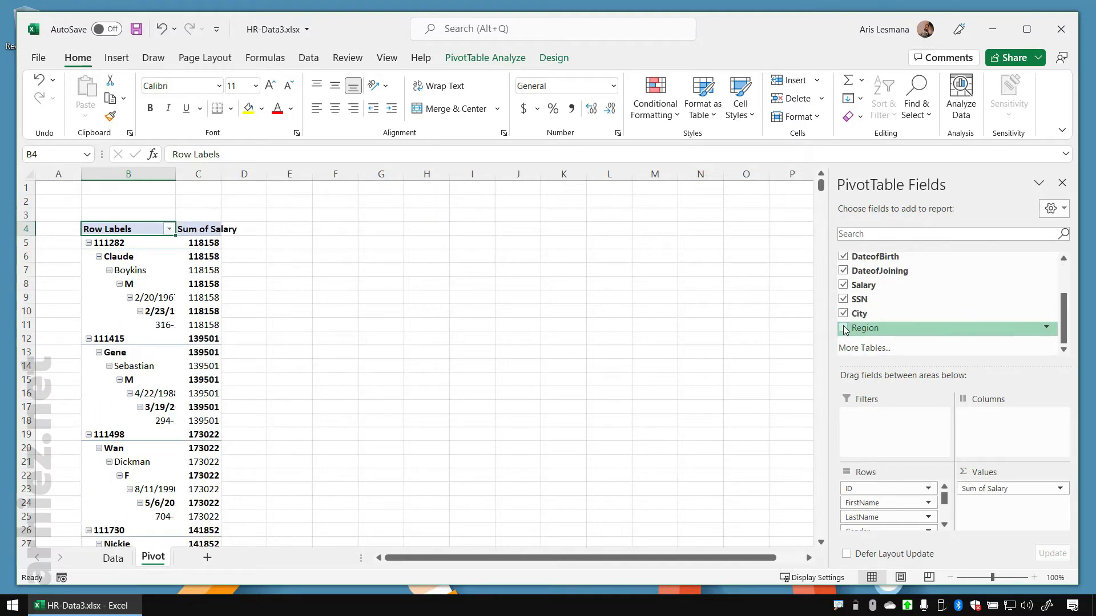
left_click(843, 328)
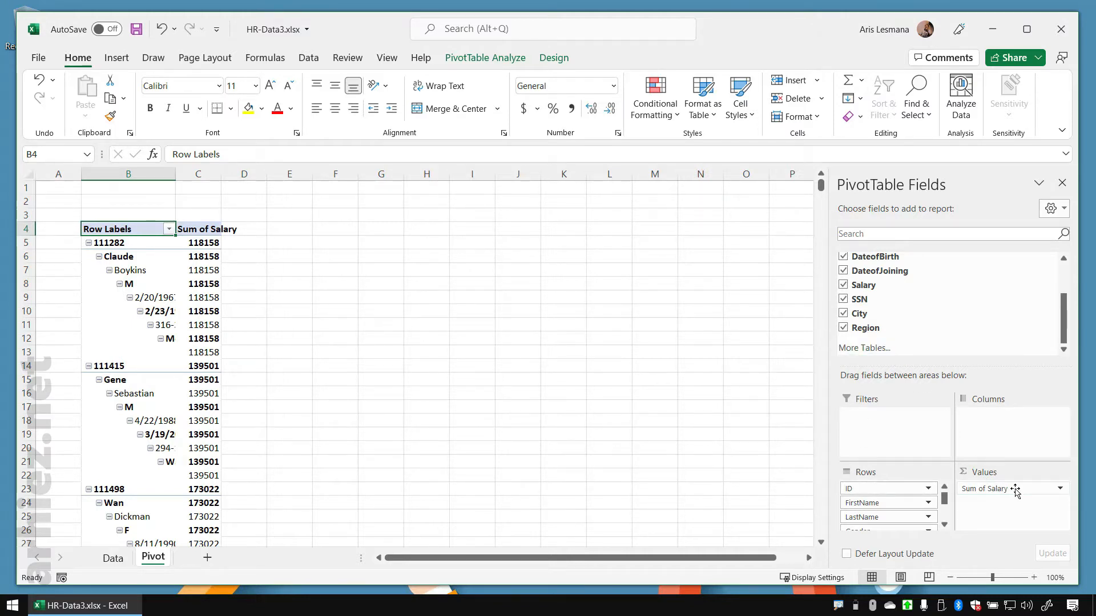
Move Salary from the values to the rows after SSN, and compare the fields with the Data sheet's columns
left_click_drag(1015, 489, 886, 513)
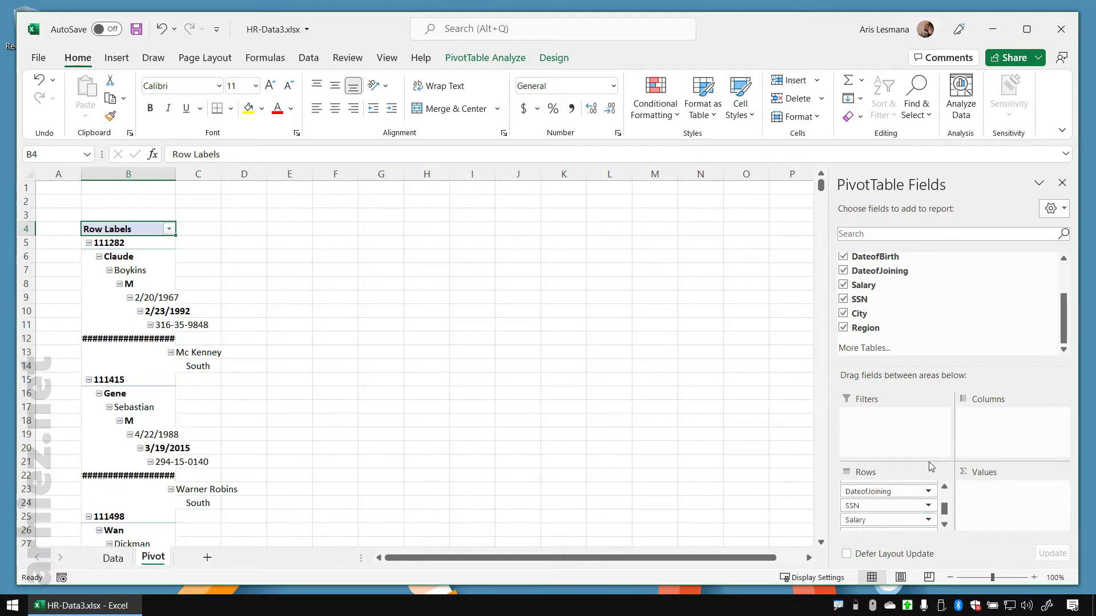
left_click(113, 559)
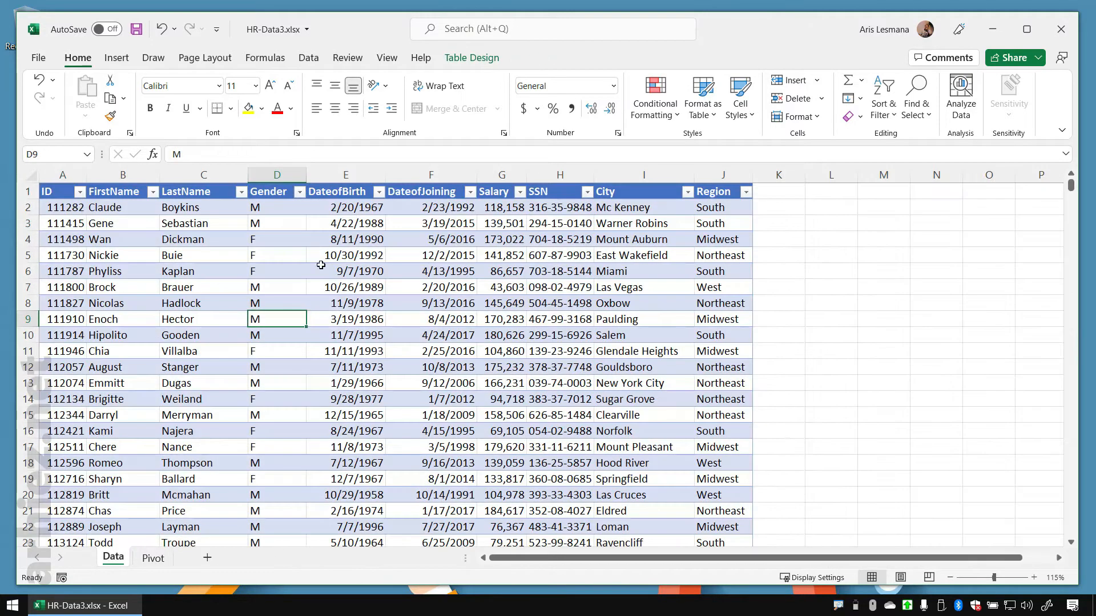
left_click(152, 558)
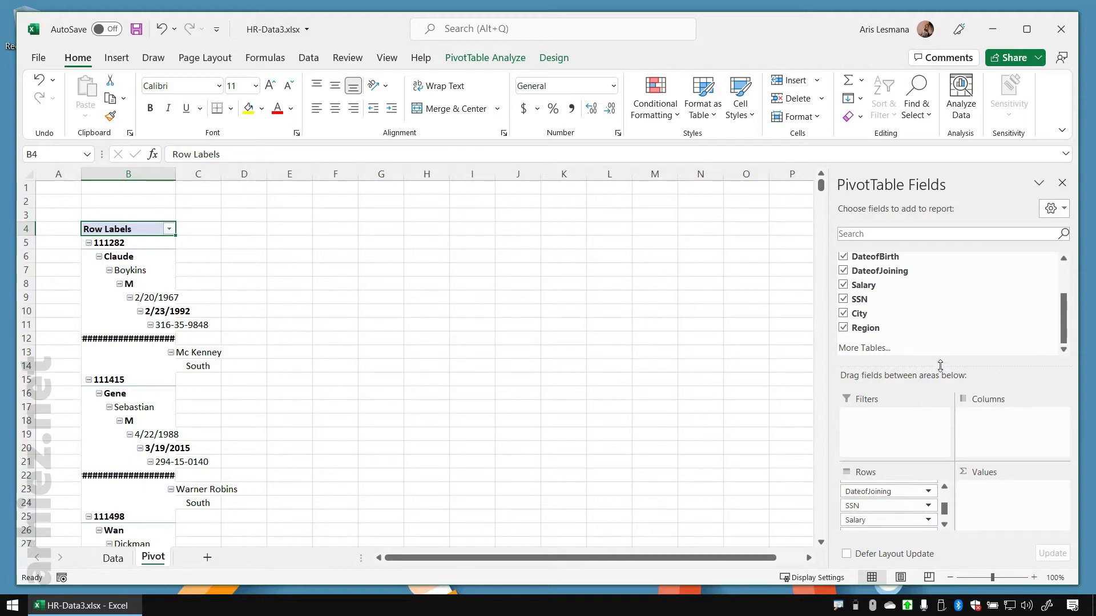
Enlarge the field areas, move Salary above SSN in the rows, and compare the order with the Data sheet's columns
left_click_drag(940, 365, 932, 285)
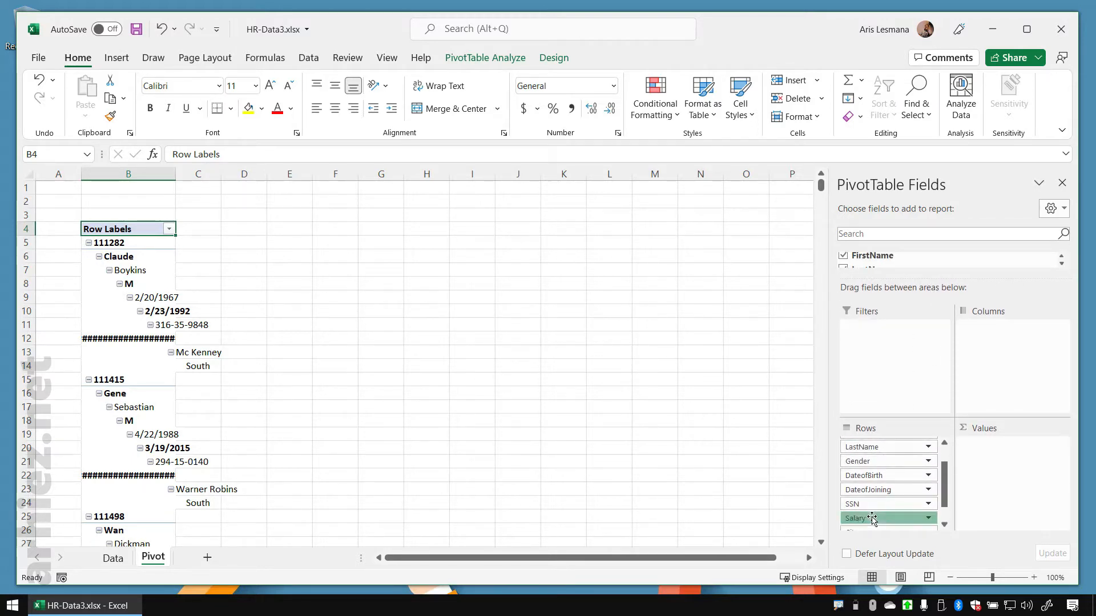
scroll(873, 513, "down", 1)
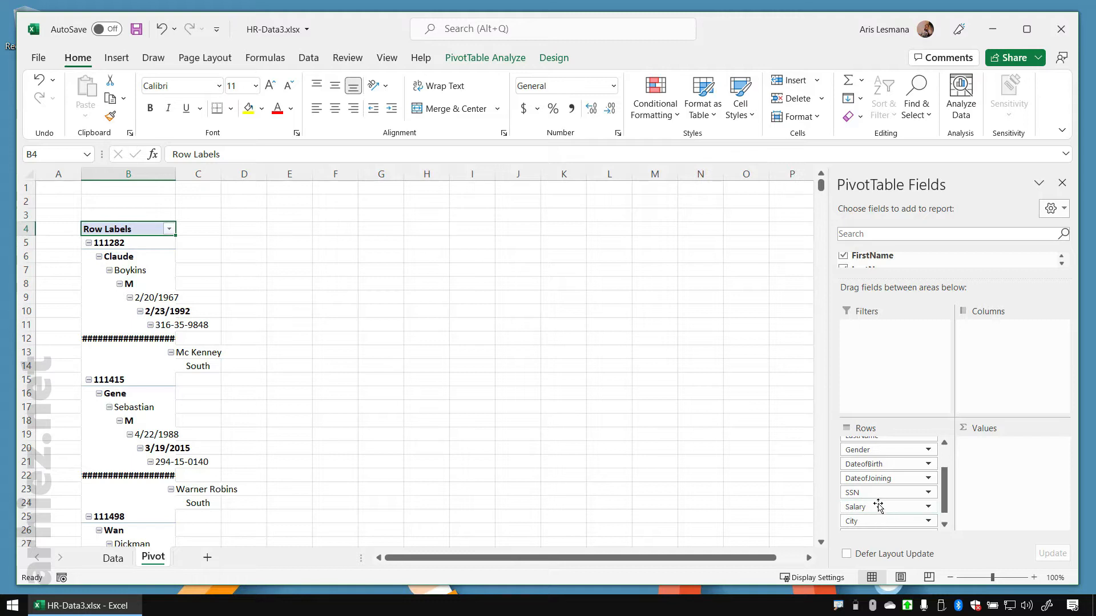
left_click_drag(878, 505, 882, 494)
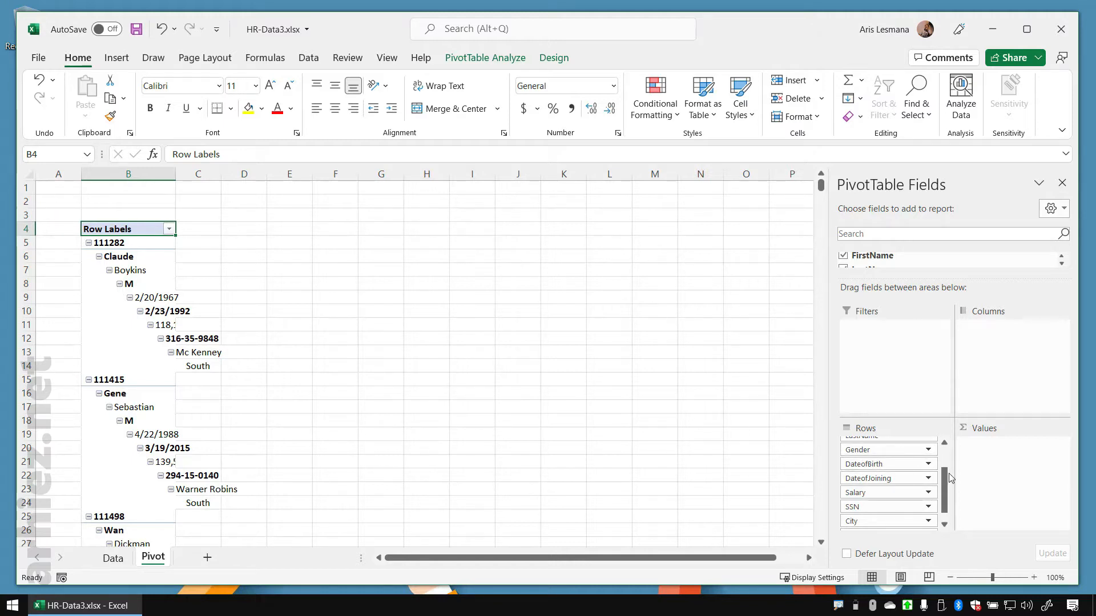
mouse_move(947, 477)
left_mouse_down()
mouse_move(946, 444)
mouse_move(943, 484)
left_mouse_up()
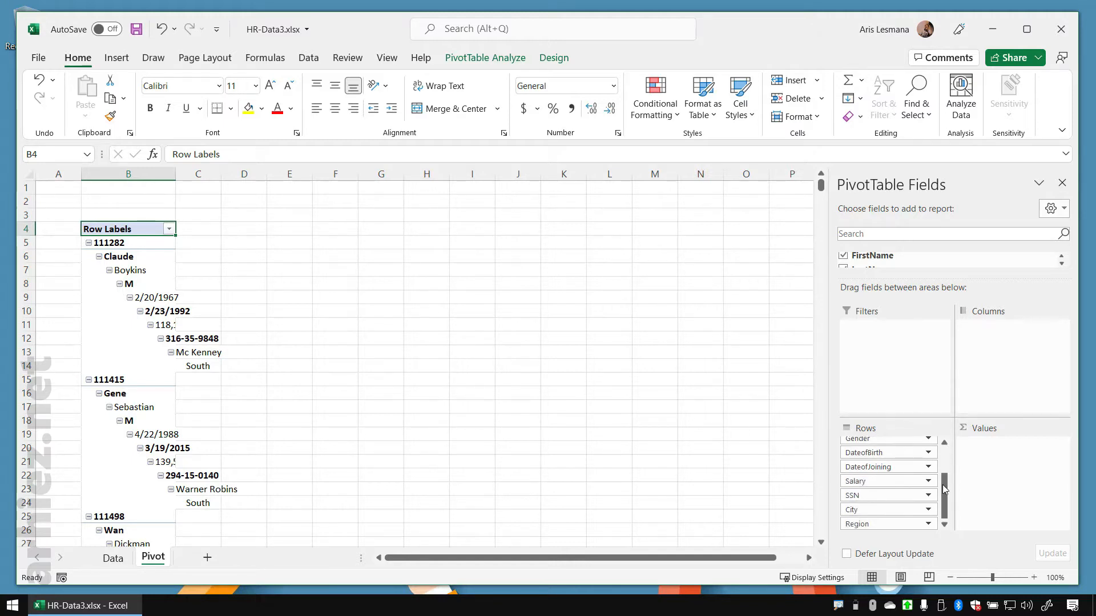
left_click(113, 558)
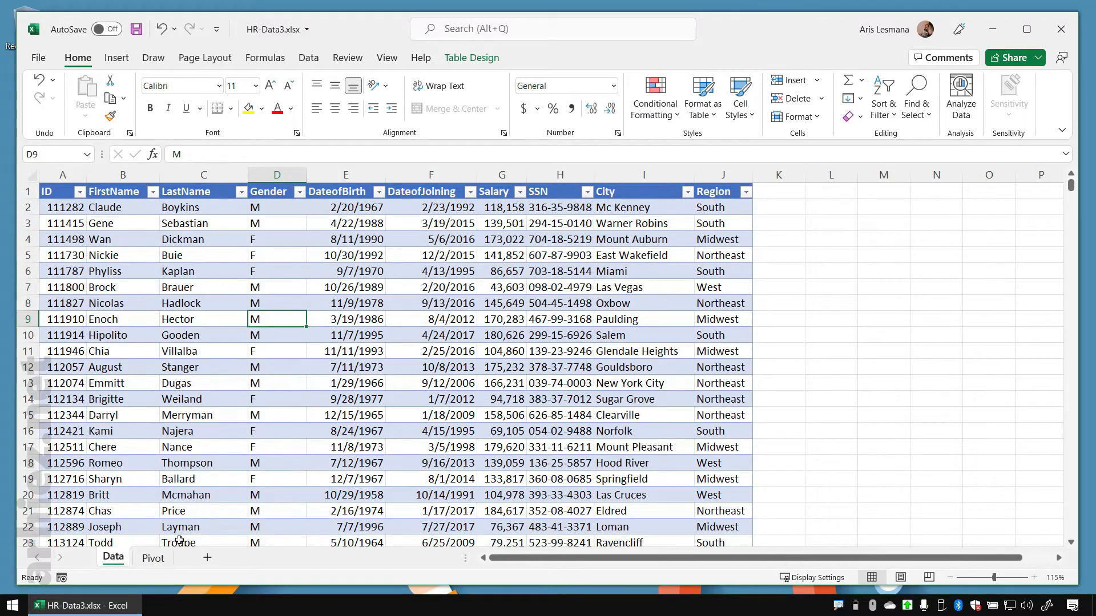
left_click(162, 557)
mouse_move(172, 372)
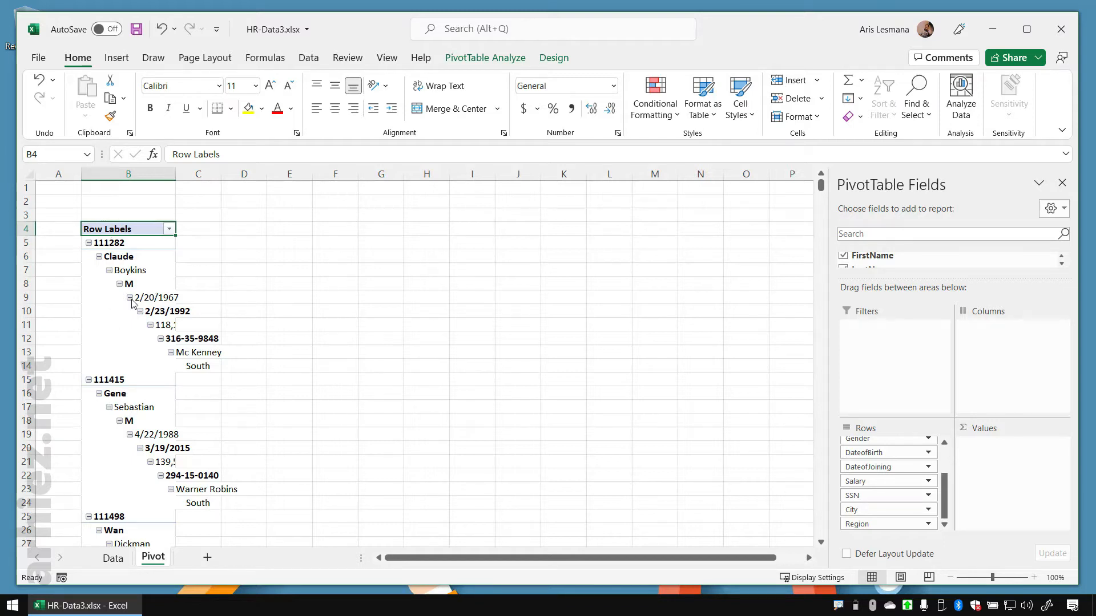
Collapse and re-expand the first employee's group, comparing the PivotTable's structure with the flat table on the Data sheet
left_click(89, 243)
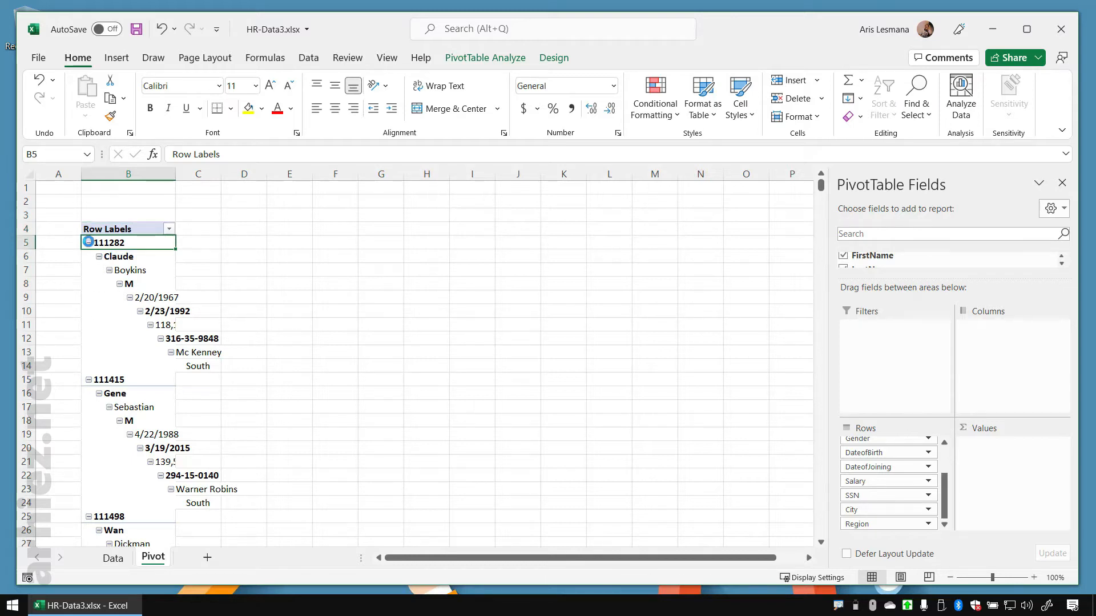
left_click(89, 243)
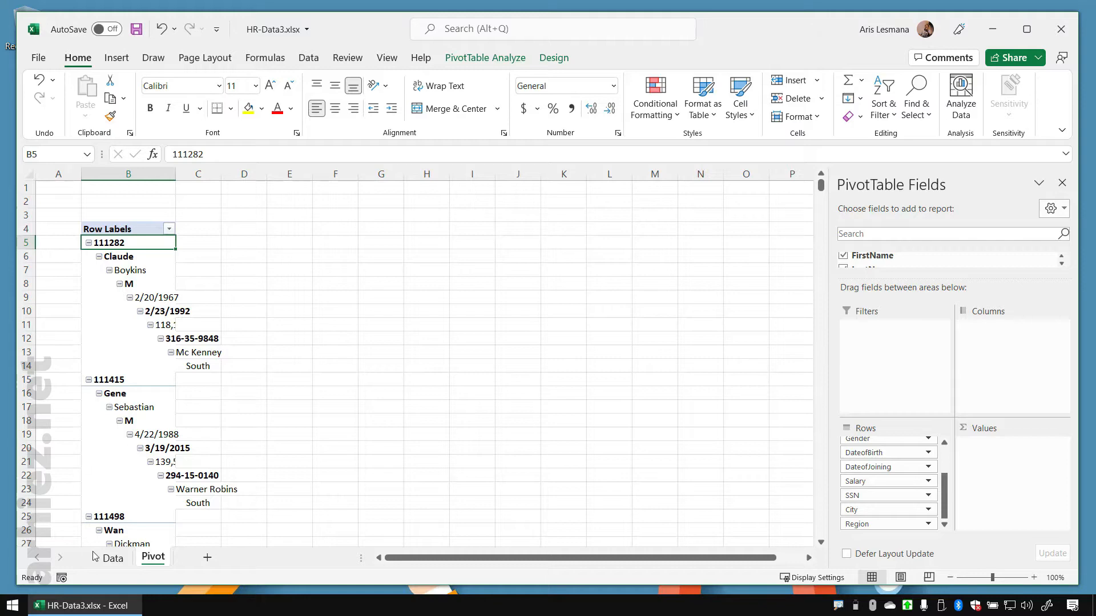
left_click(113, 558)
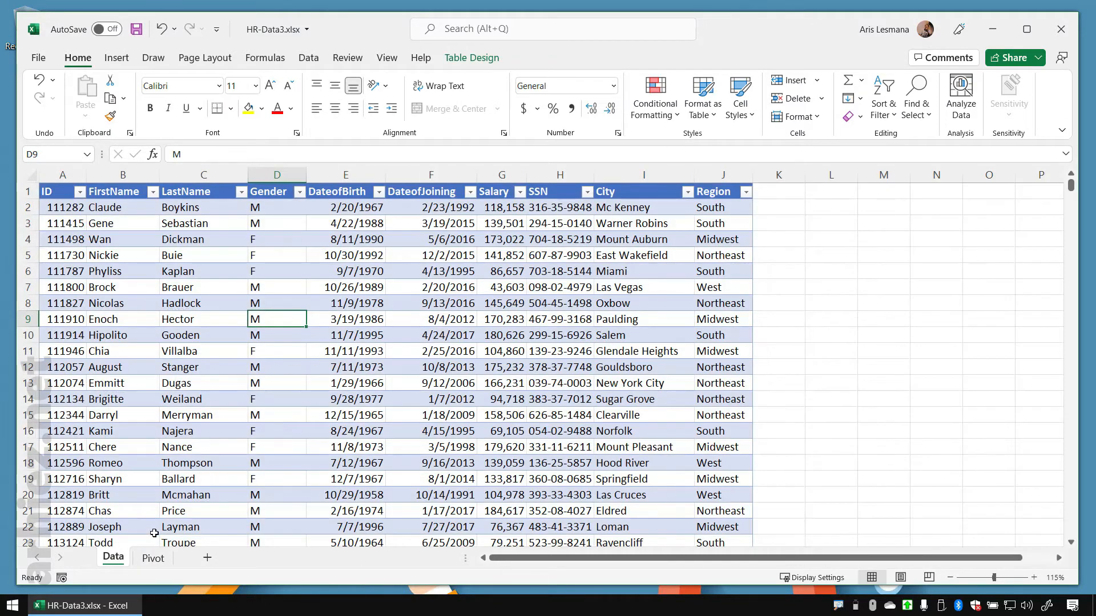
left_click(152, 558)
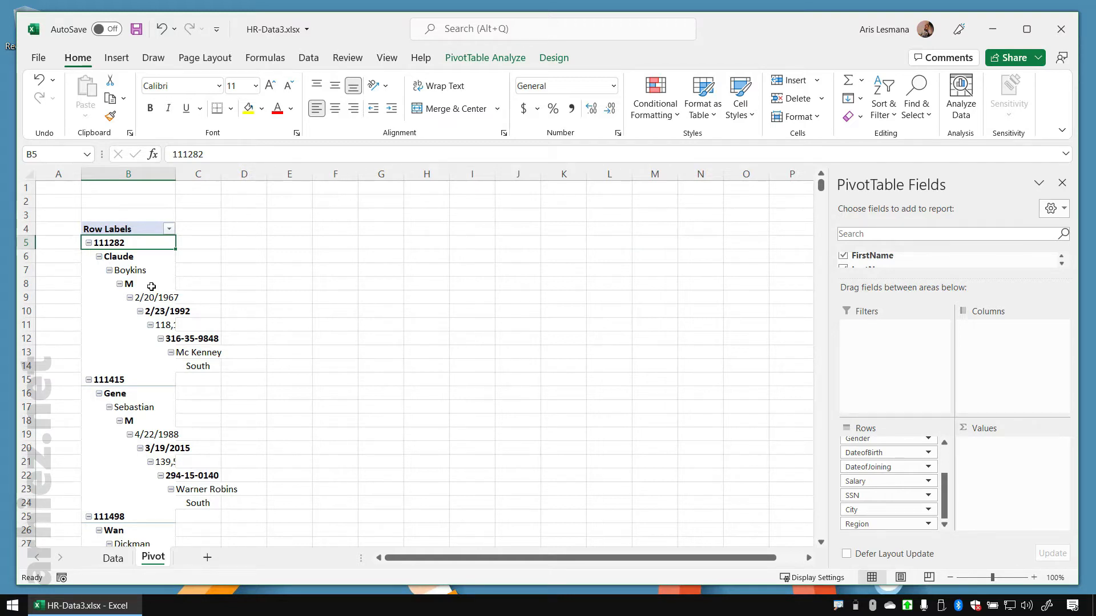
Hide the PivotTable's expand/collapse buttons
key("Down")
key("Down")
key("Down")
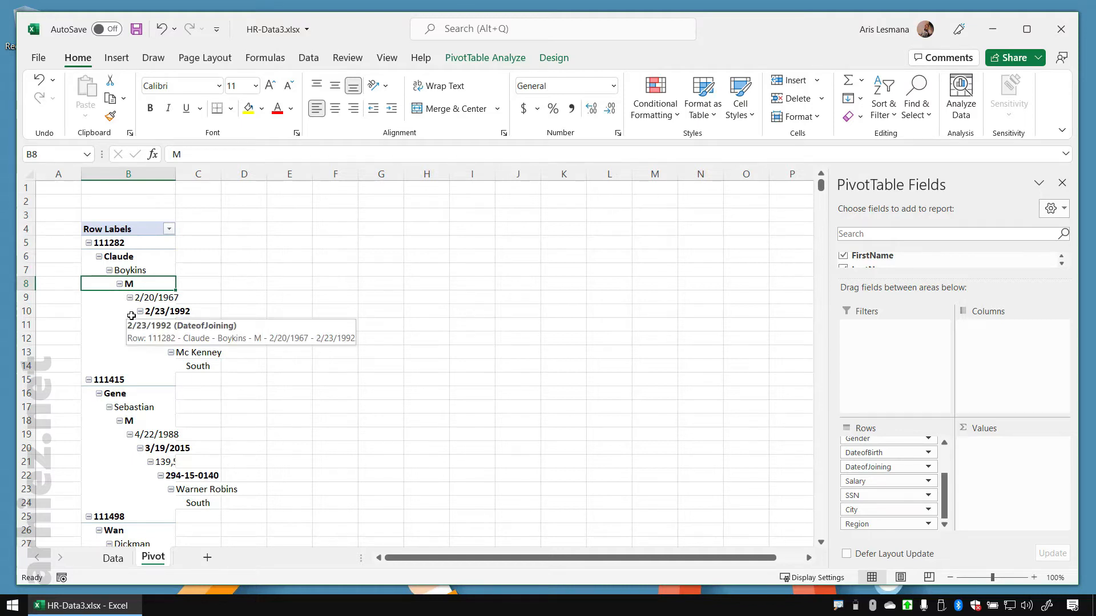
left_click(479, 64)
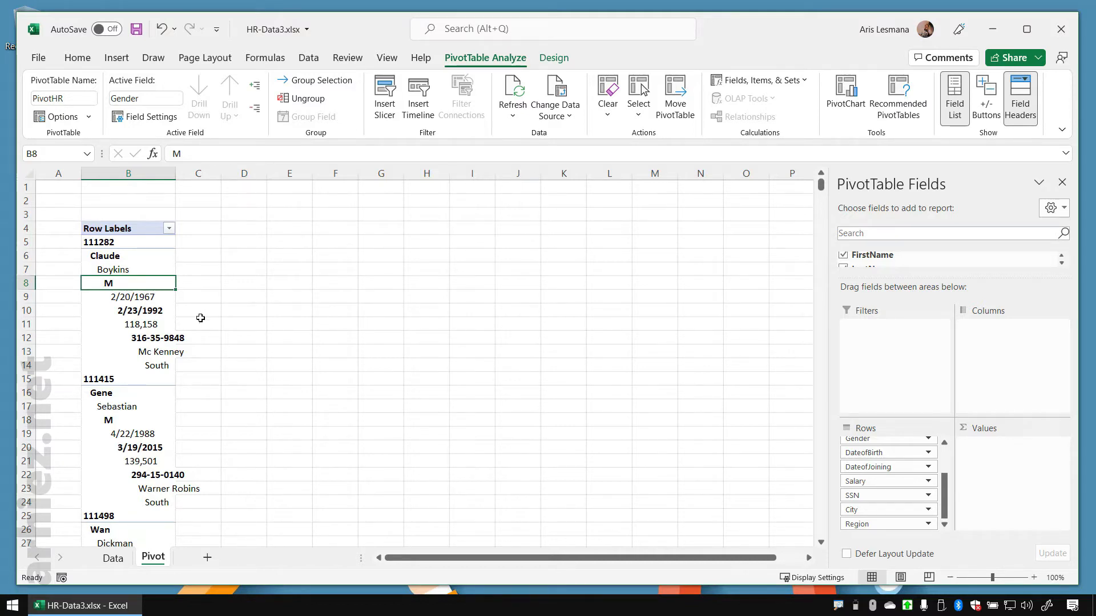
Set the PivotTable to show no subtotals and turn grand totals off for rows and columns
left_click(554, 58)
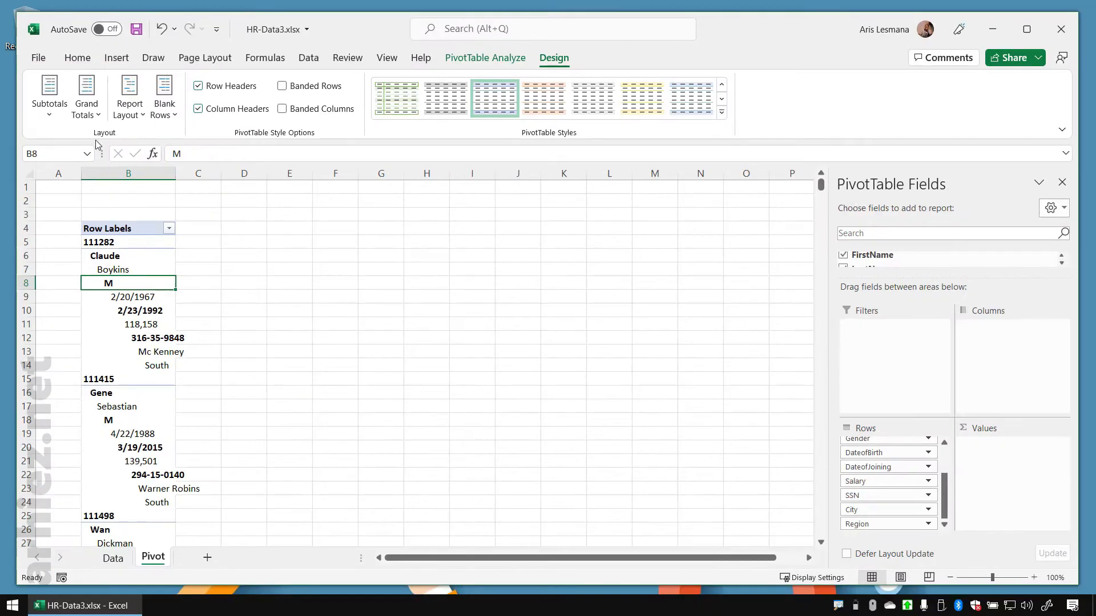
left_click(51, 117)
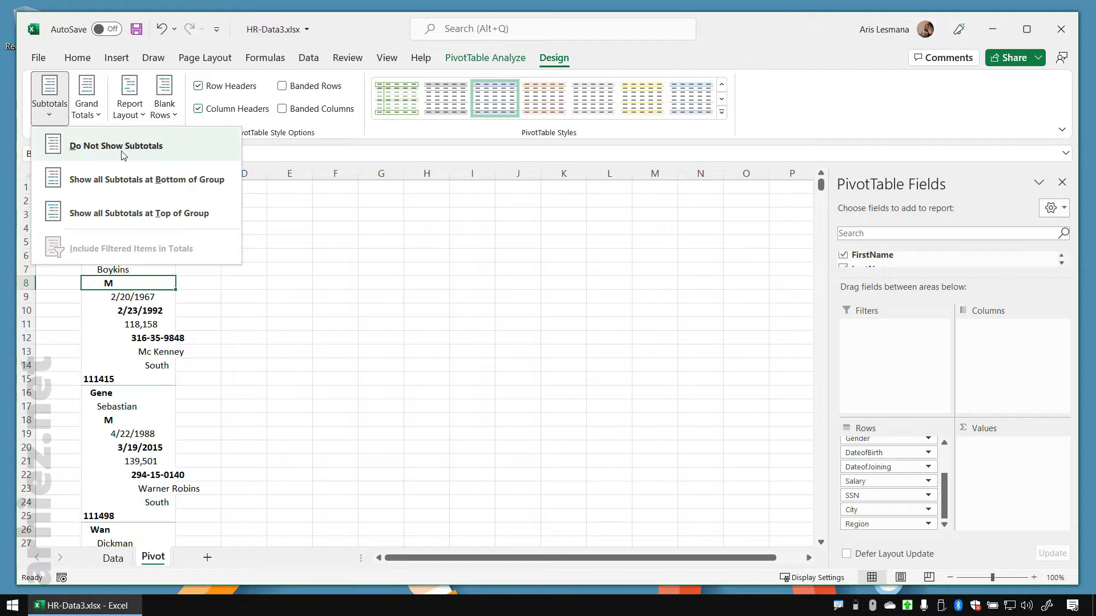
left_click(174, 147)
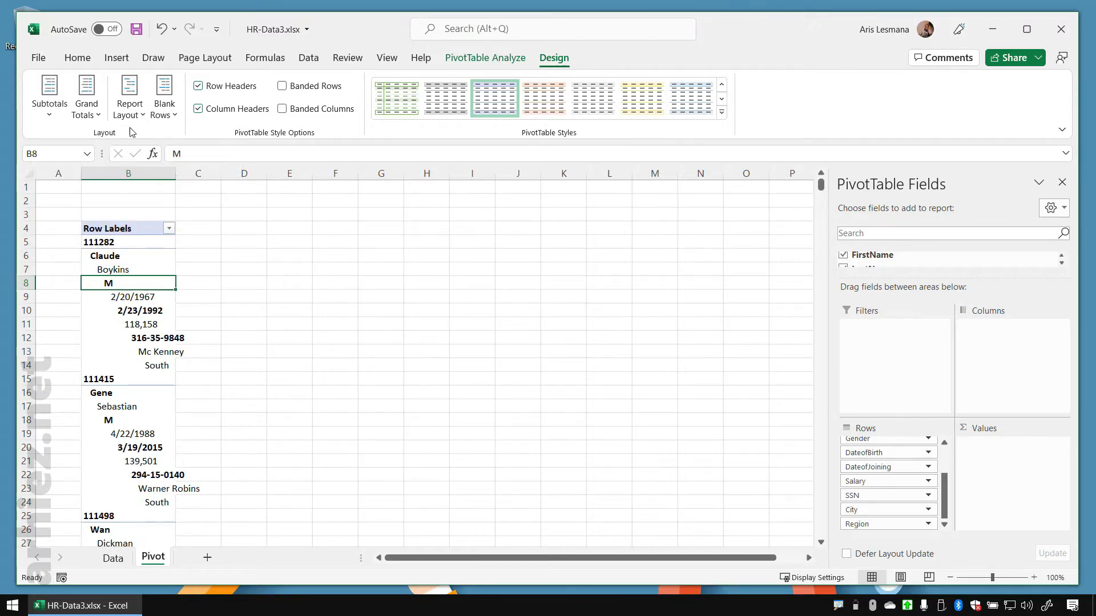
left_click(97, 116)
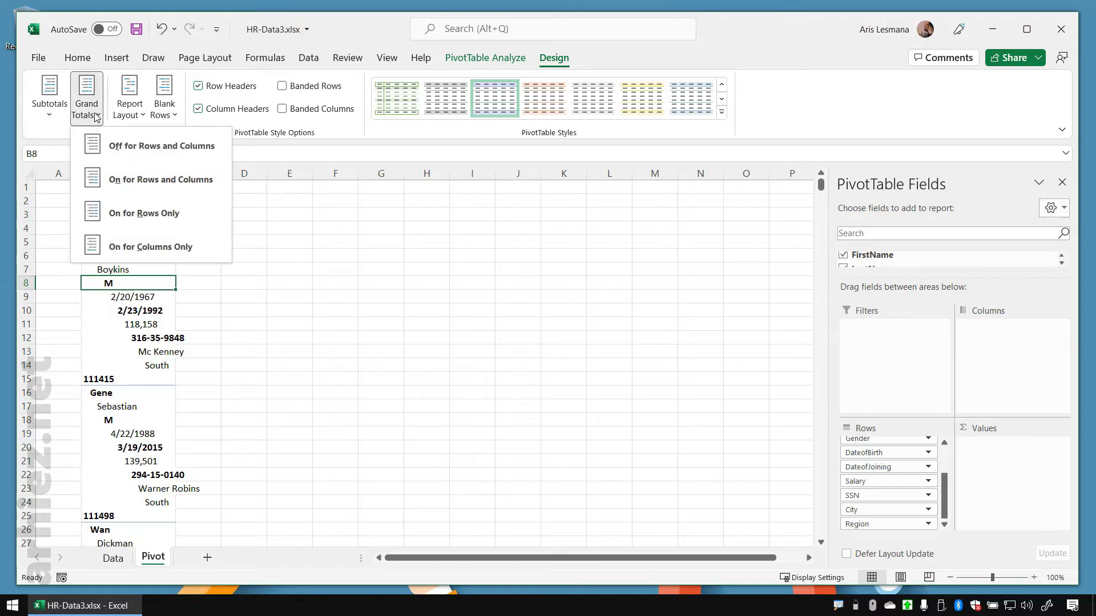
left_click(175, 158)
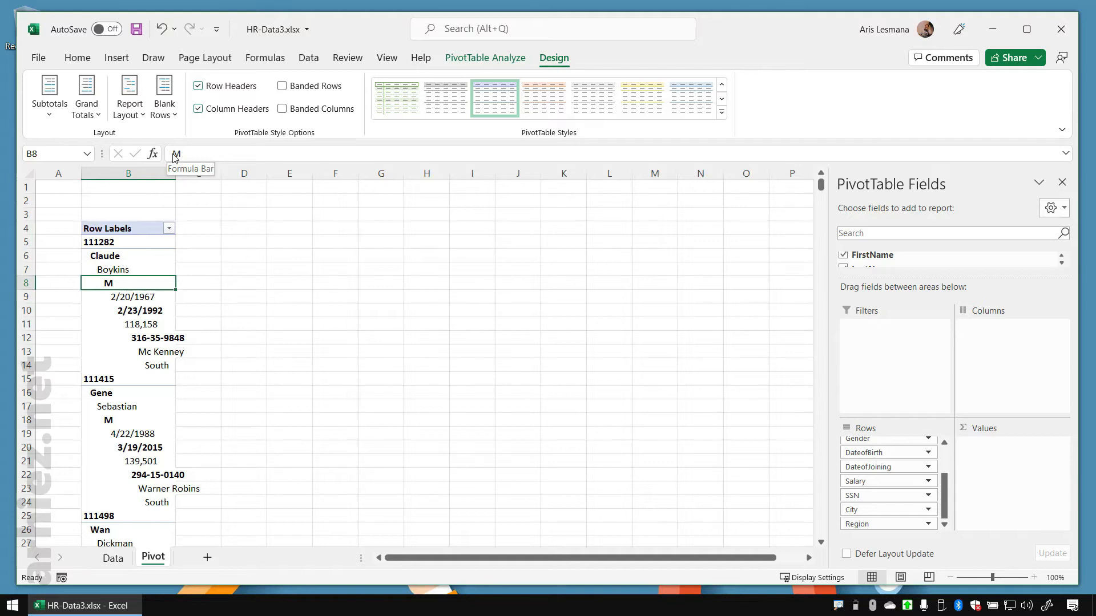
Change the PivotTable's report layout to Tabular Form
left_click(137, 117)
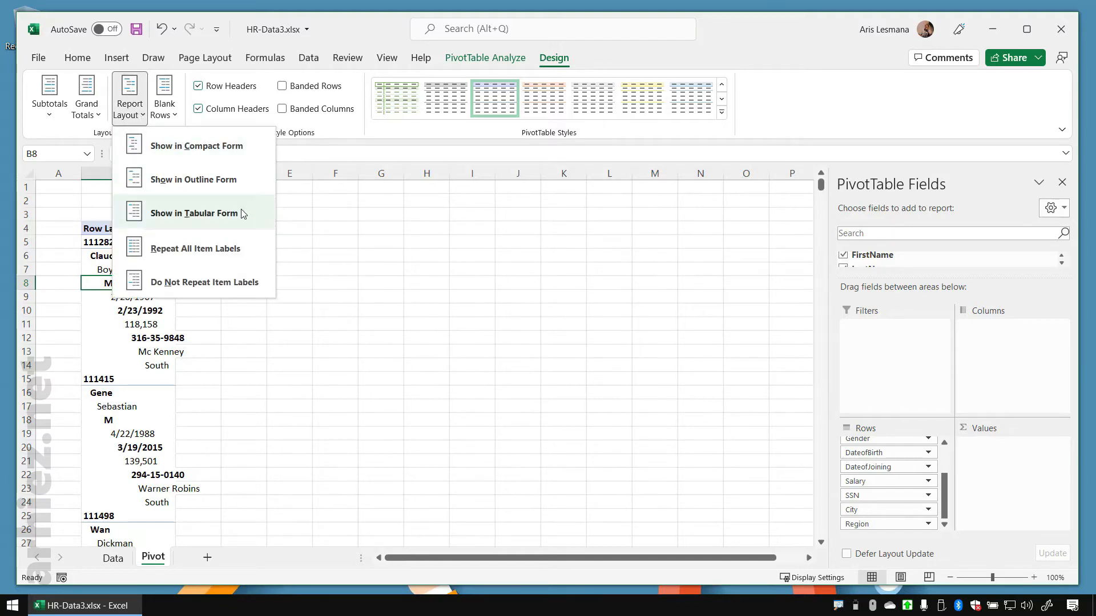
key("ctrl+1")
left_click(250, 217)
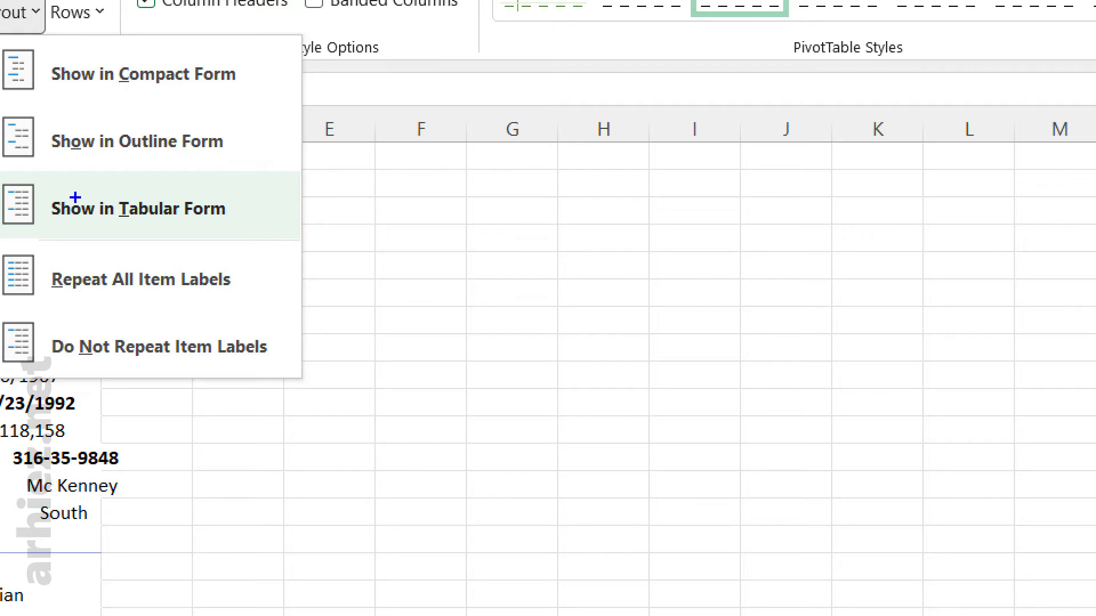
left_click_drag(5, 173, 286, 245)
right_click(268, 233)
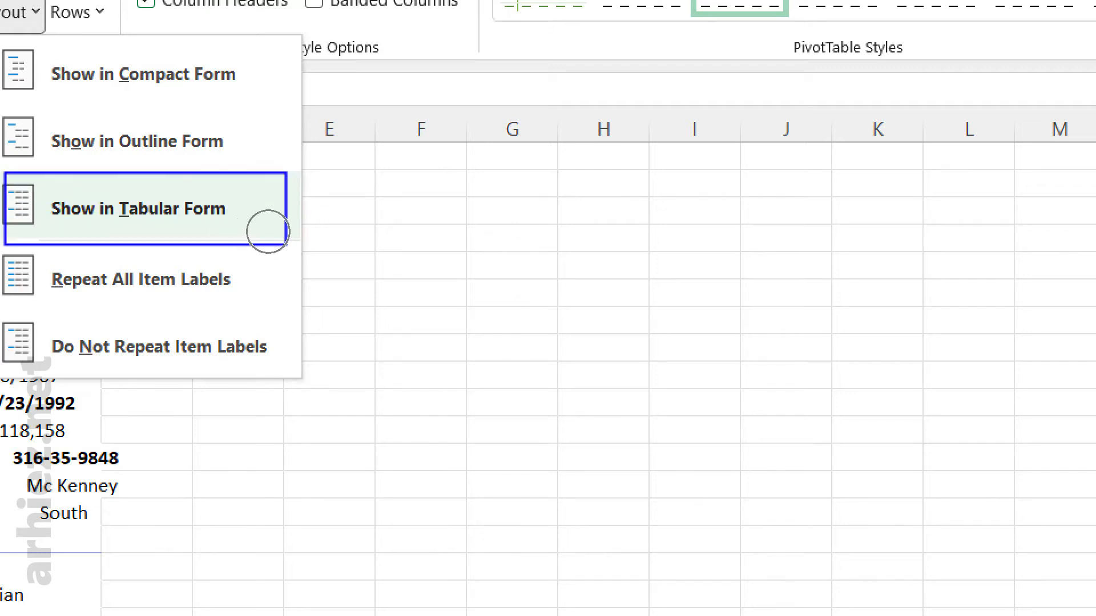
key("Escape")
left_click(129, 101)
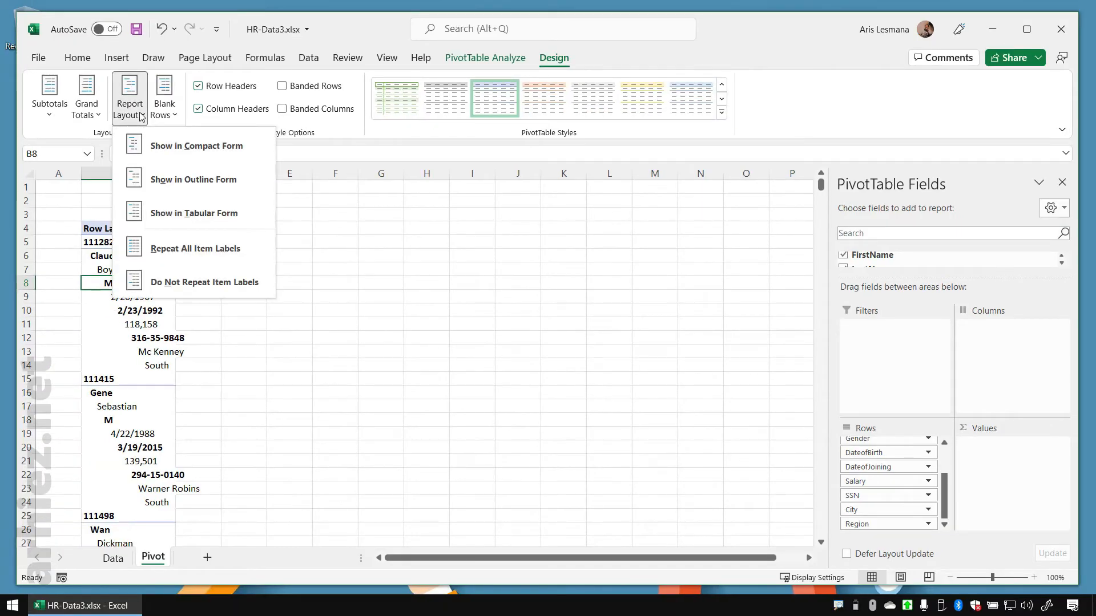
left_click(192, 216)
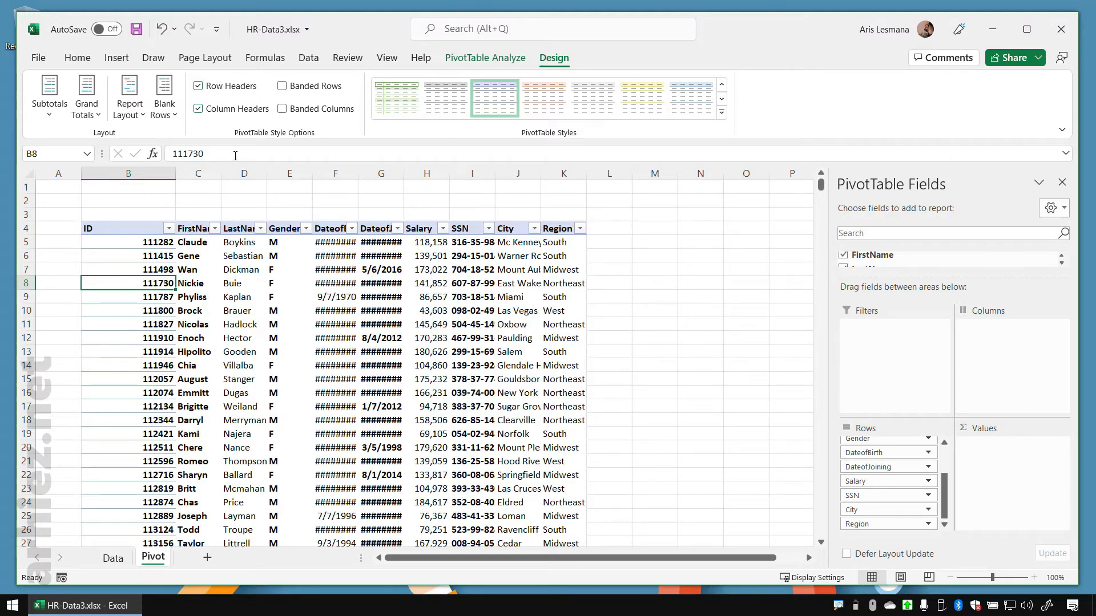
Turn off Row Headers and fit the ID, FirstName, LastName, DateofBirth, DateofJoining and Salary columns to their contents
left_click(198, 87)
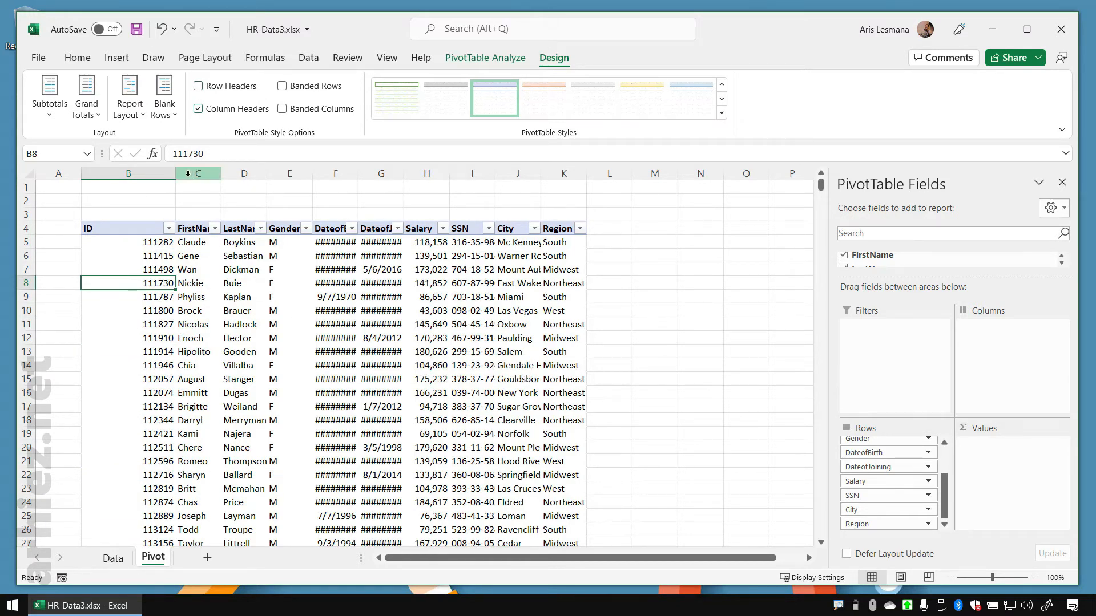
left_click_drag(175, 173, 274, 173)
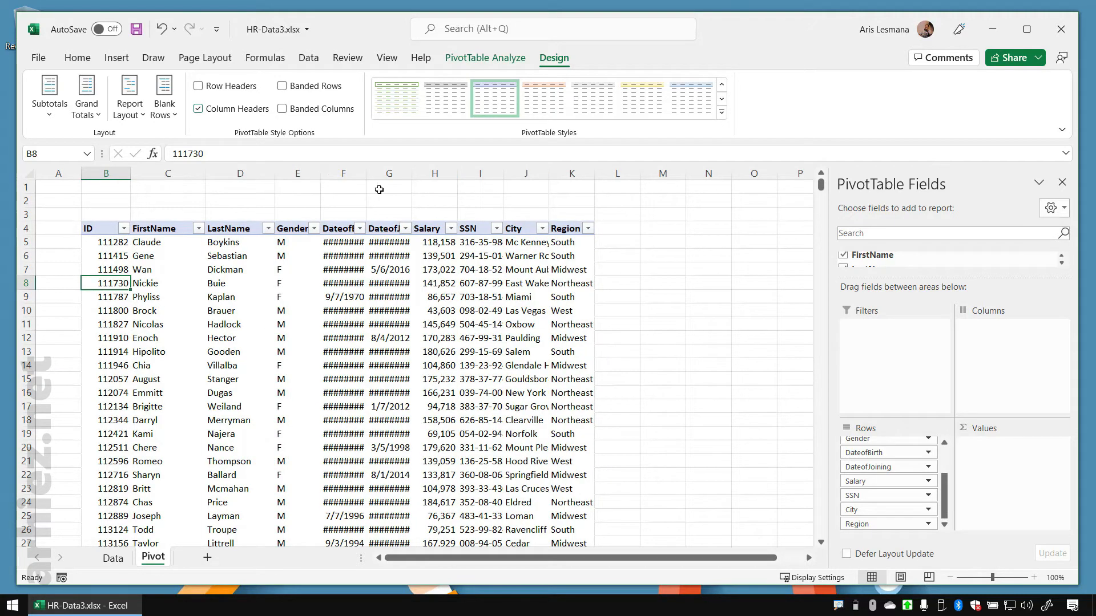
double_click(366, 173)
double_click(432, 173)
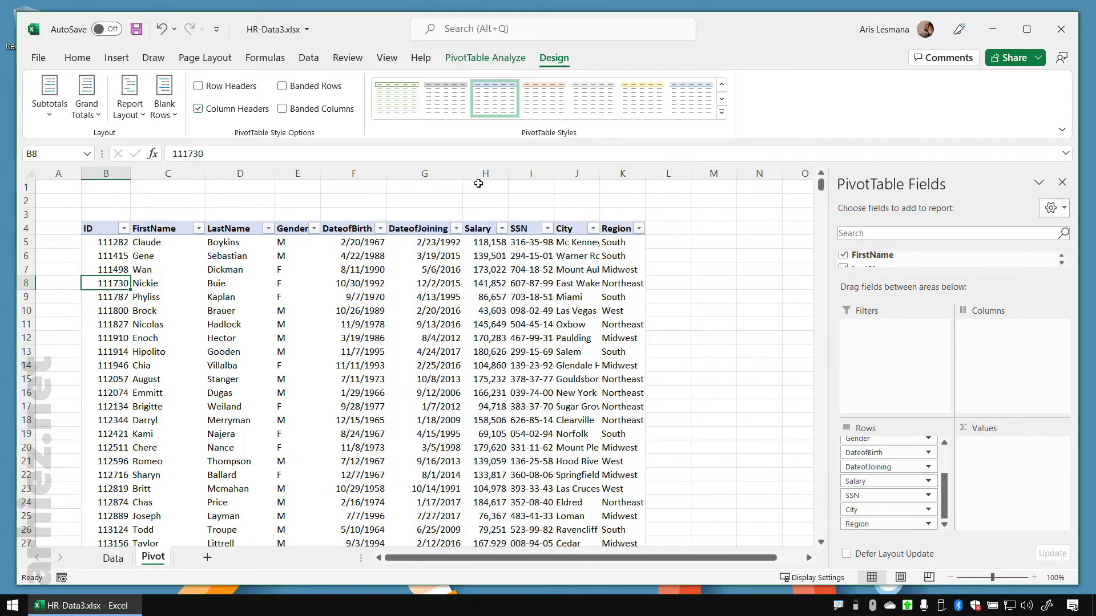
double_click(509, 173)
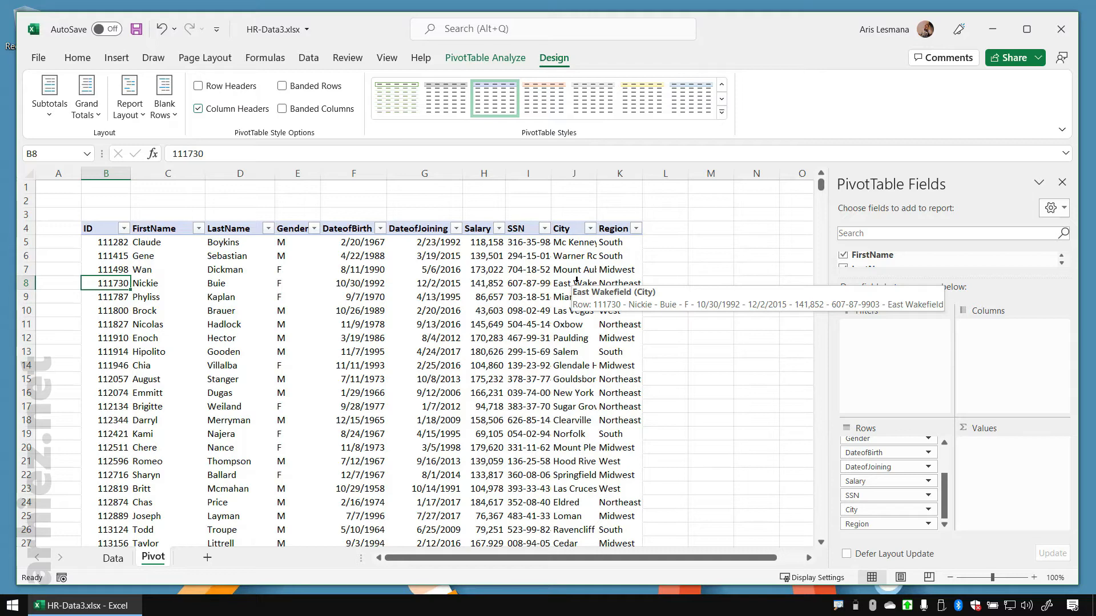
Examine the sorting and filtering options available for the DateofBirth field, leaving them unapplied
left_click(298, 298)
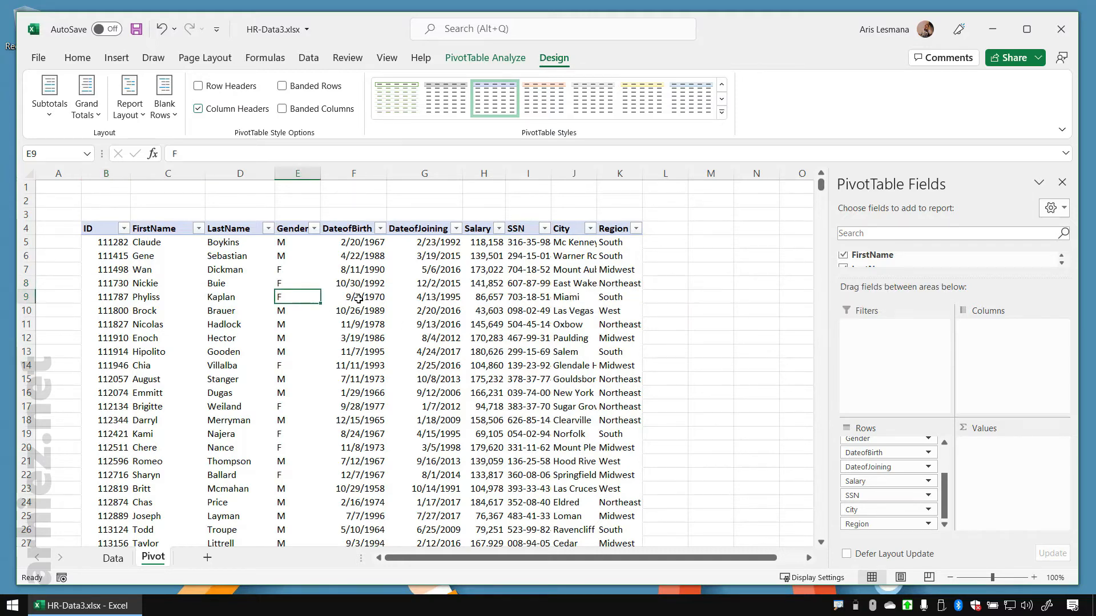
left_click(380, 228)
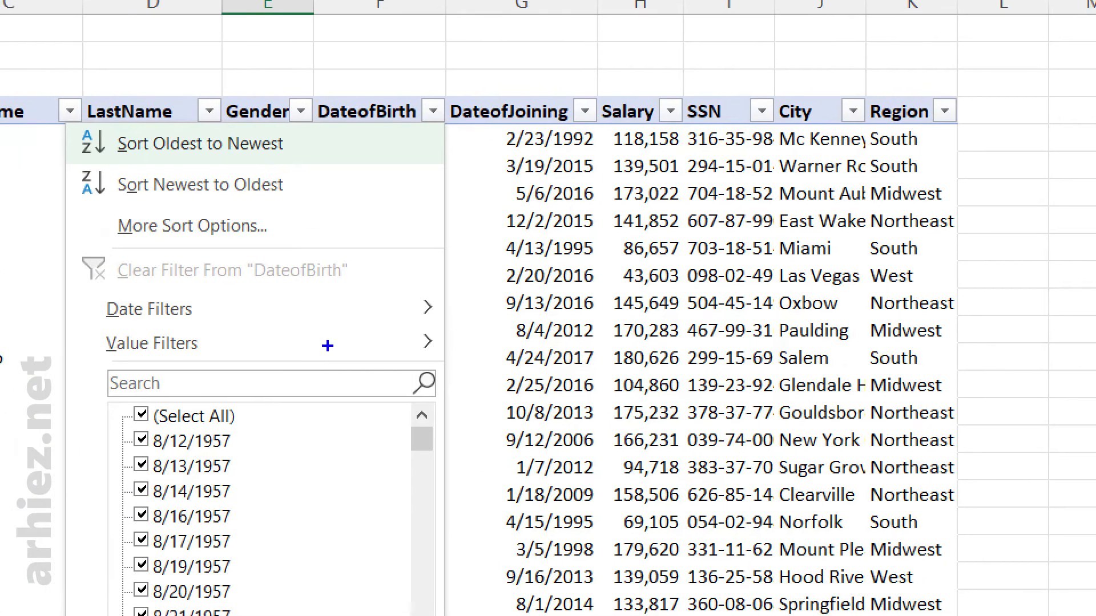
left_click_drag(557, 83, 638, 157)
key("Escape")
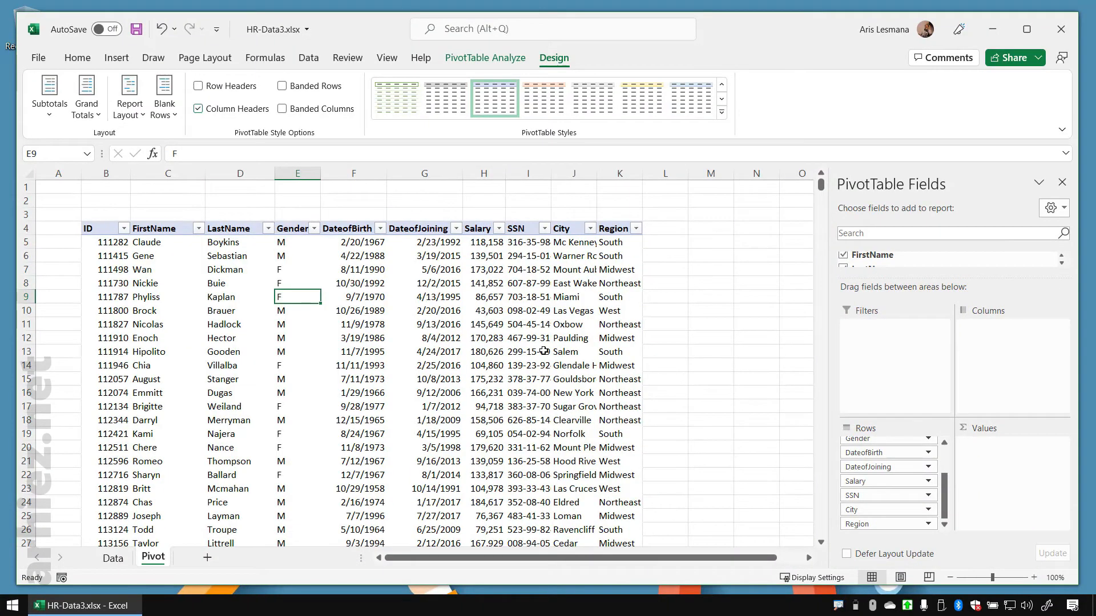
left_click(500, 324)
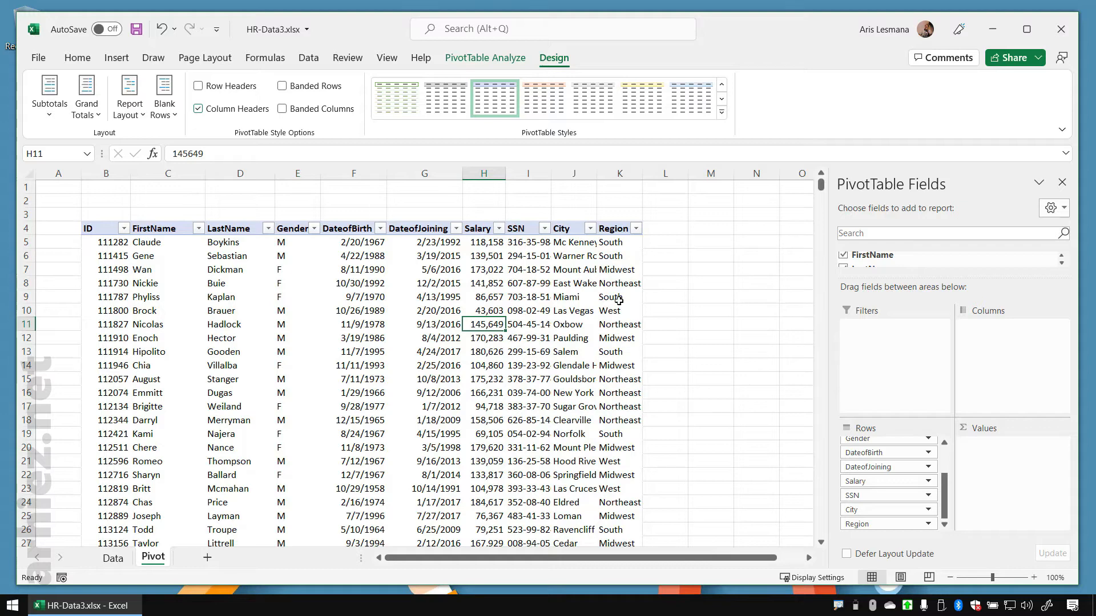
Filter the PivotTable's Region field to show only West
left_click(636, 229)
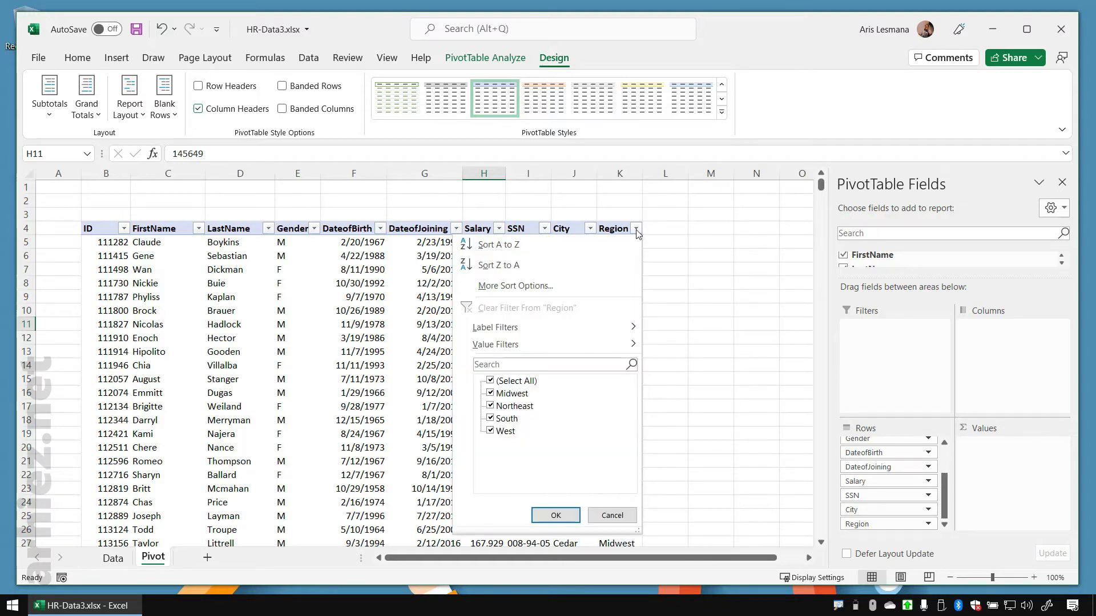
left_click(491, 381)
left_click(490, 432)
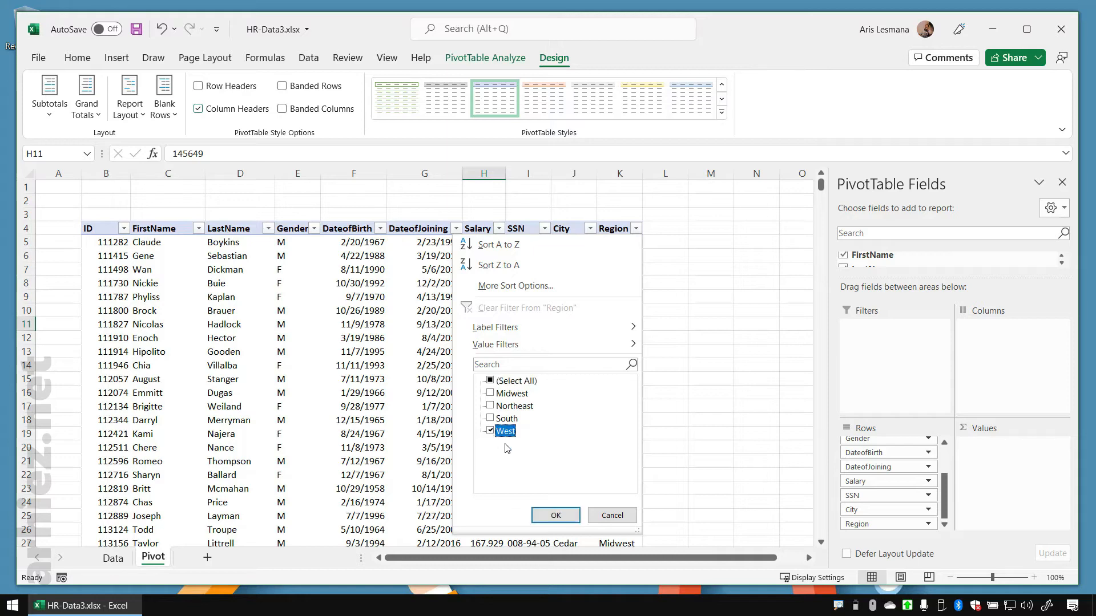
left_click(553, 516)
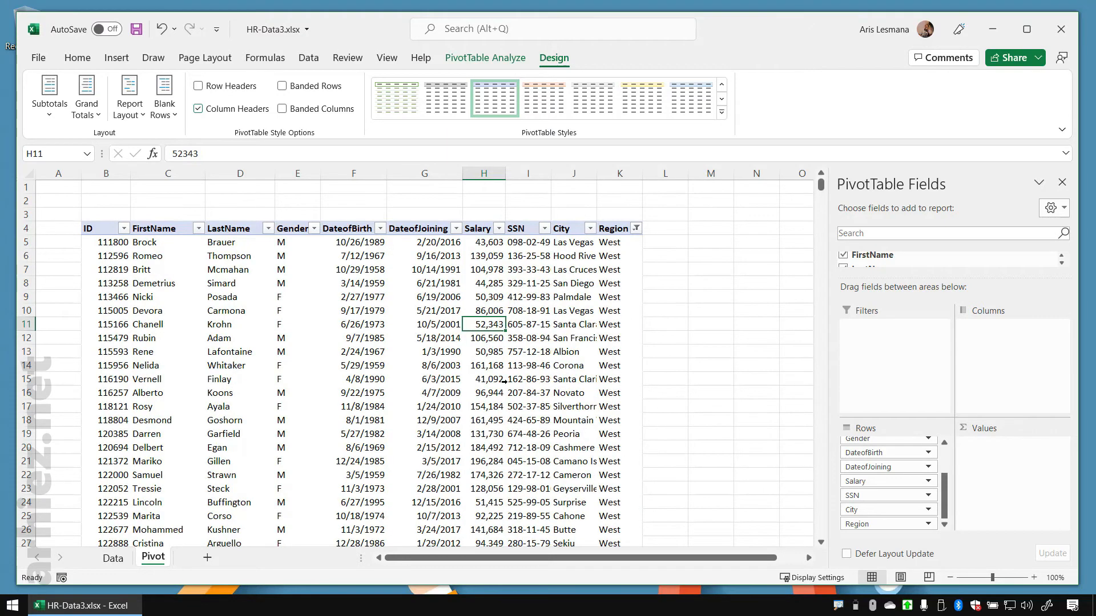
Reselect all regions in the Region filter
left_click(636, 228)
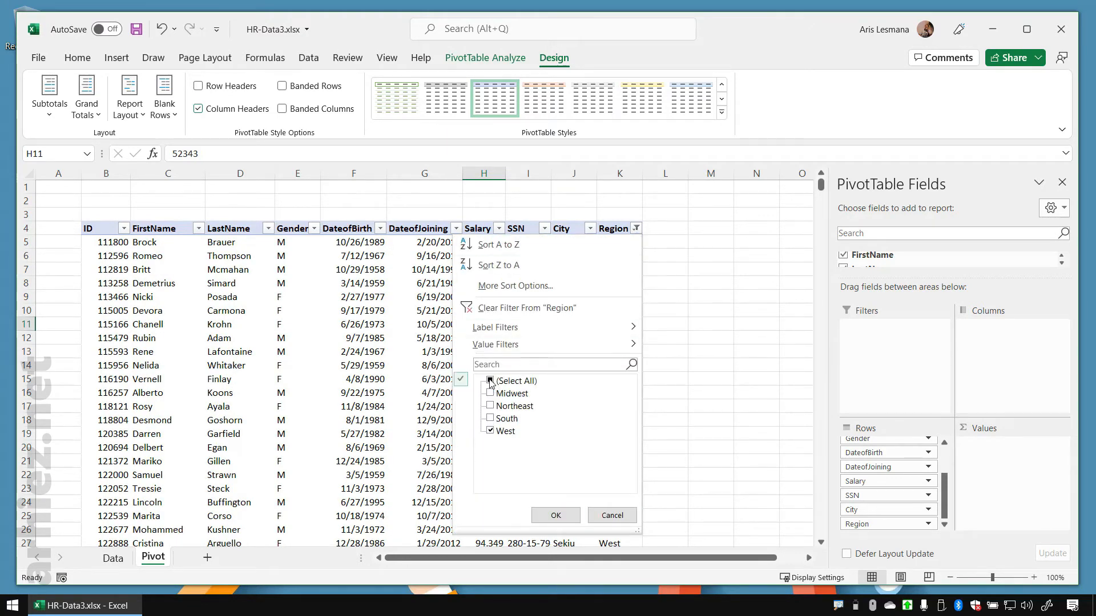
left_click(490, 382)
left_click(555, 515)
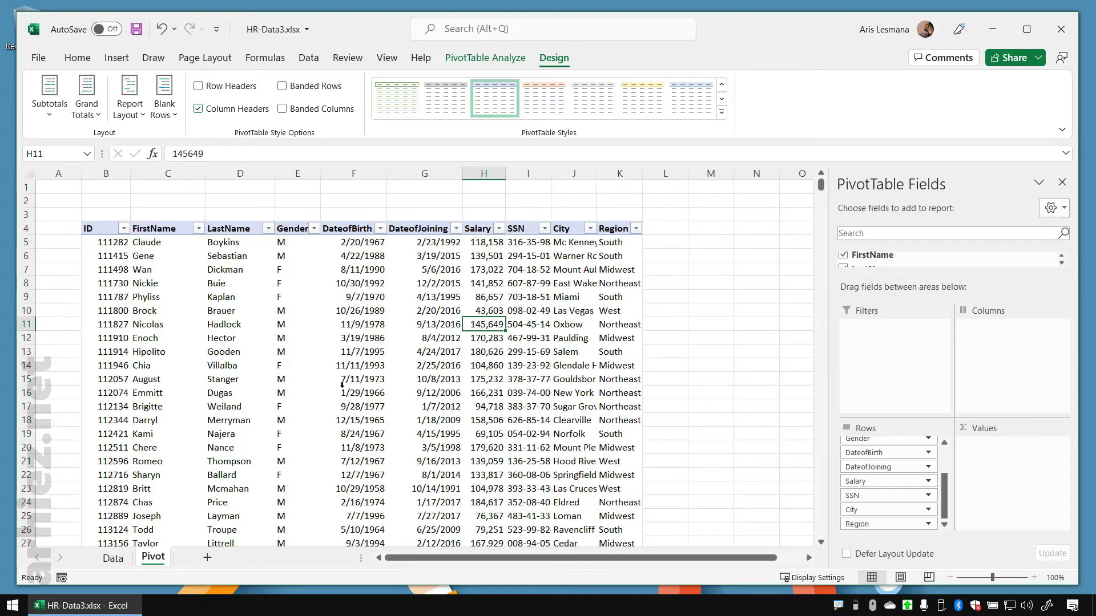
Insert Region and Gender slicers for the PivotTable and place them side by side next to the table
left_click(341, 385)
left_click(442, 344)
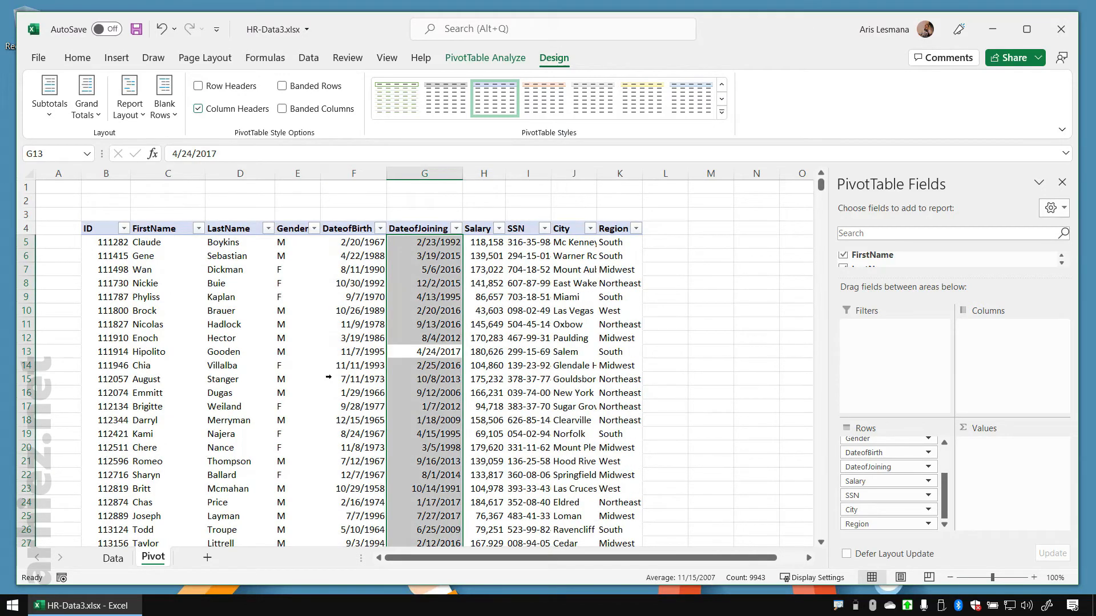
left_click(329, 379)
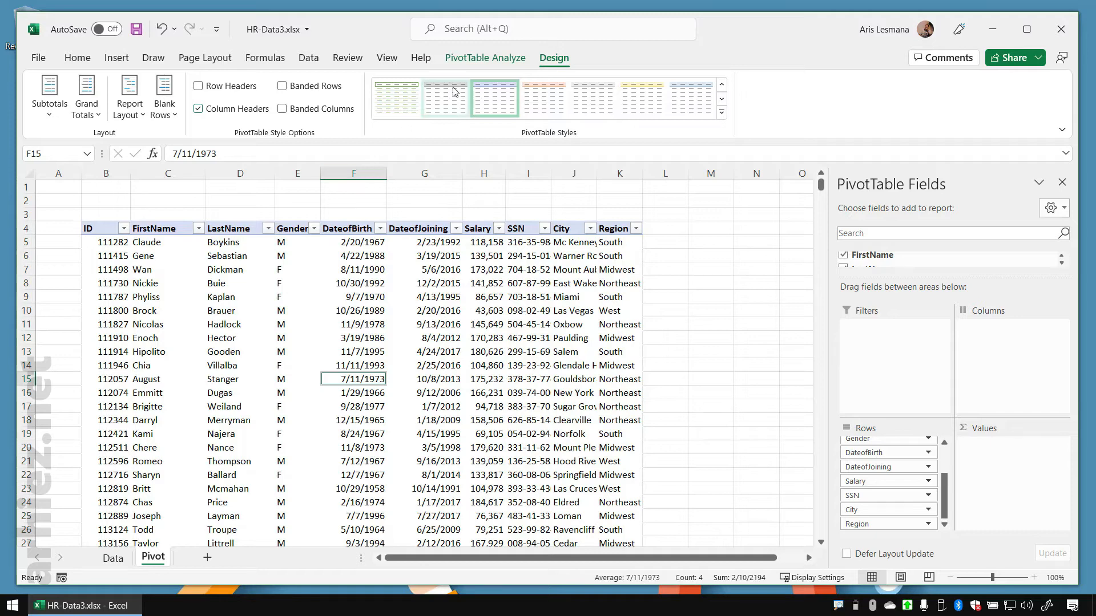
left_click(477, 59)
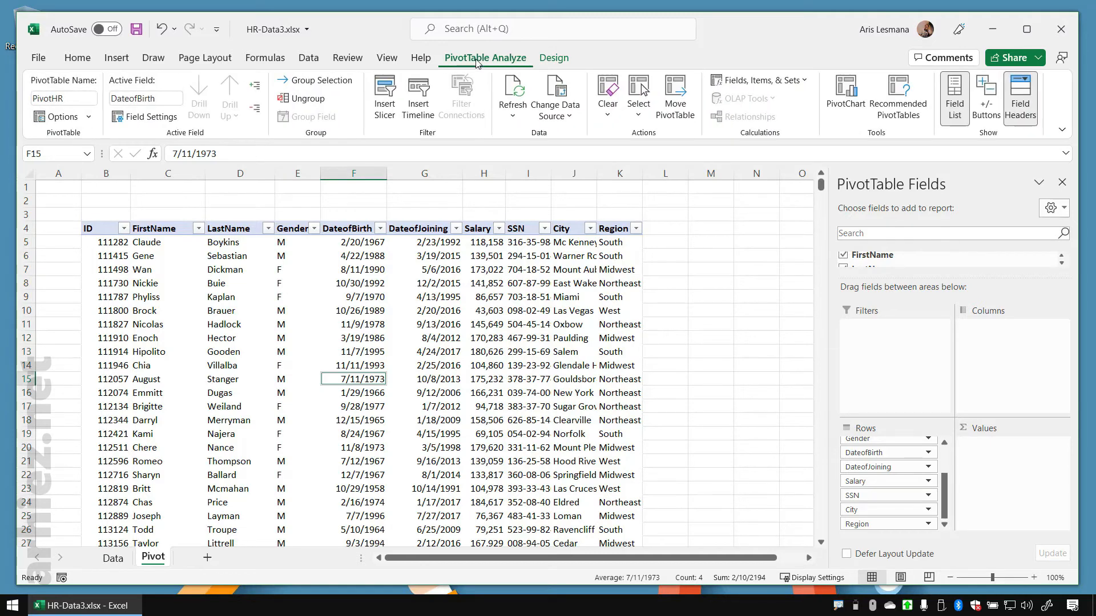
left_click(385, 96)
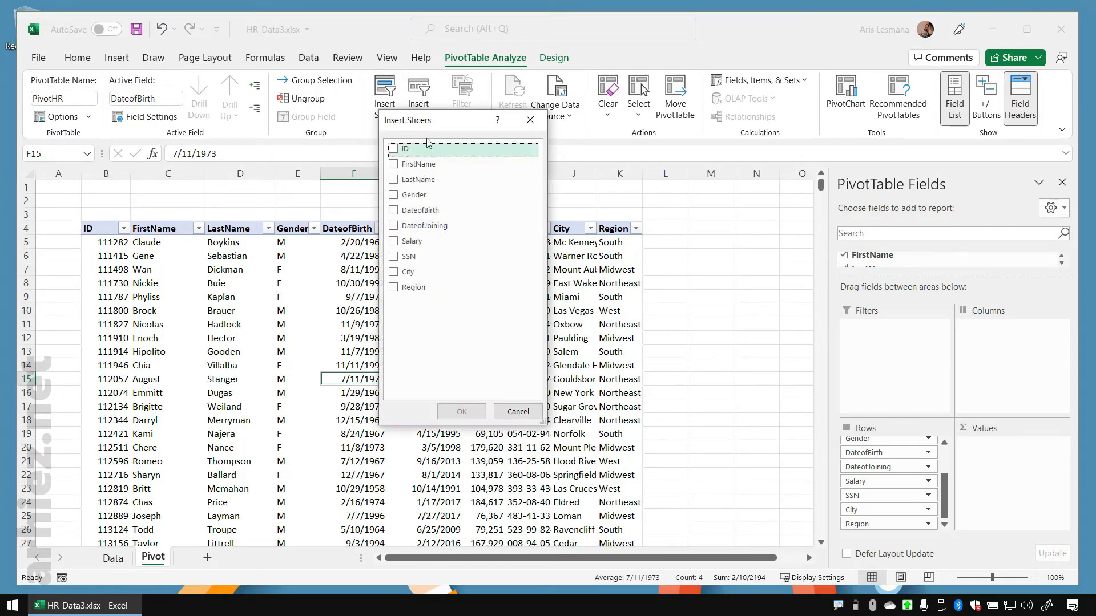
left_click_drag(447, 118, 522, 88)
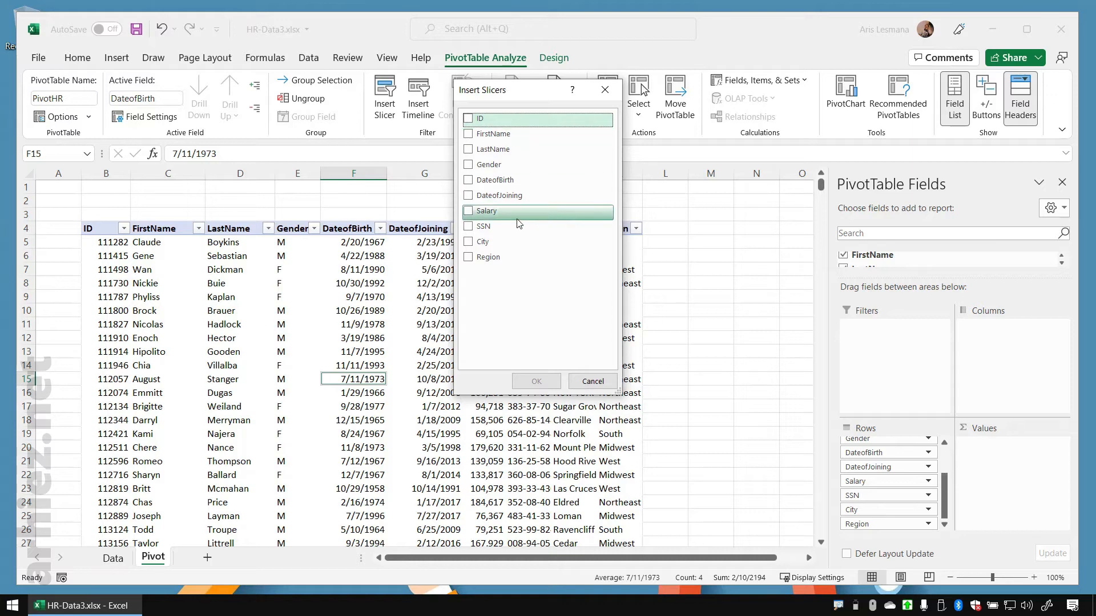
left_click(469, 258)
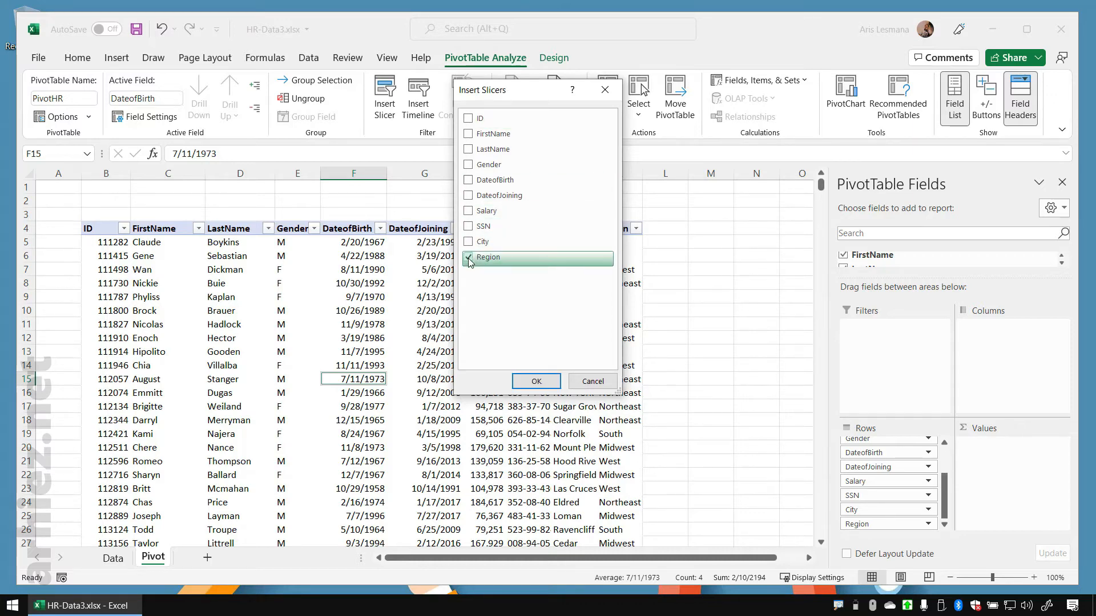
left_click(469, 166)
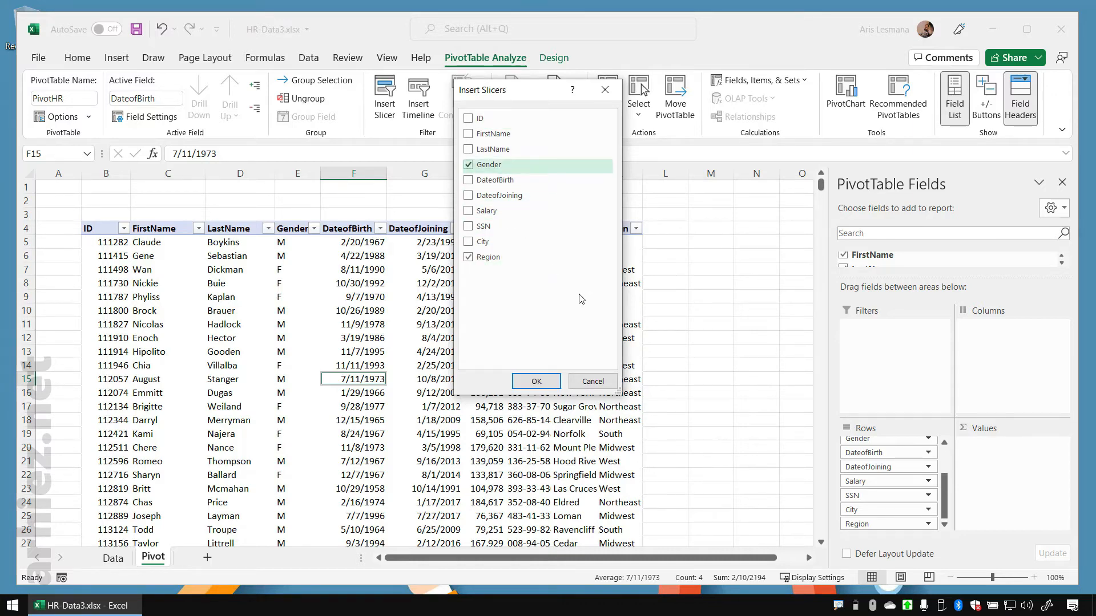
left_click(536, 381)
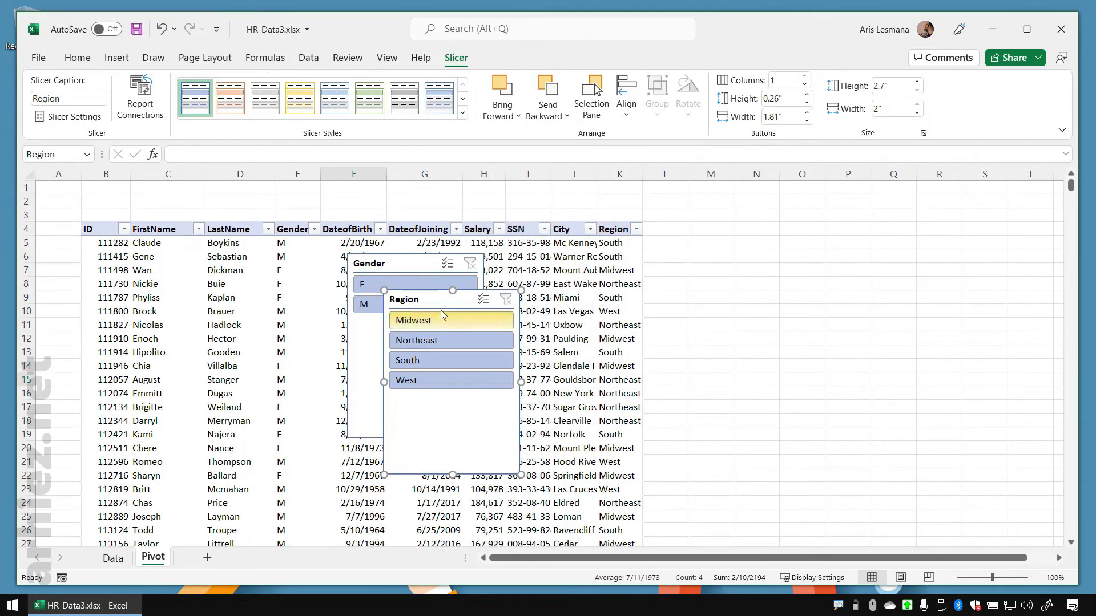
left_click_drag(448, 300, 726, 230)
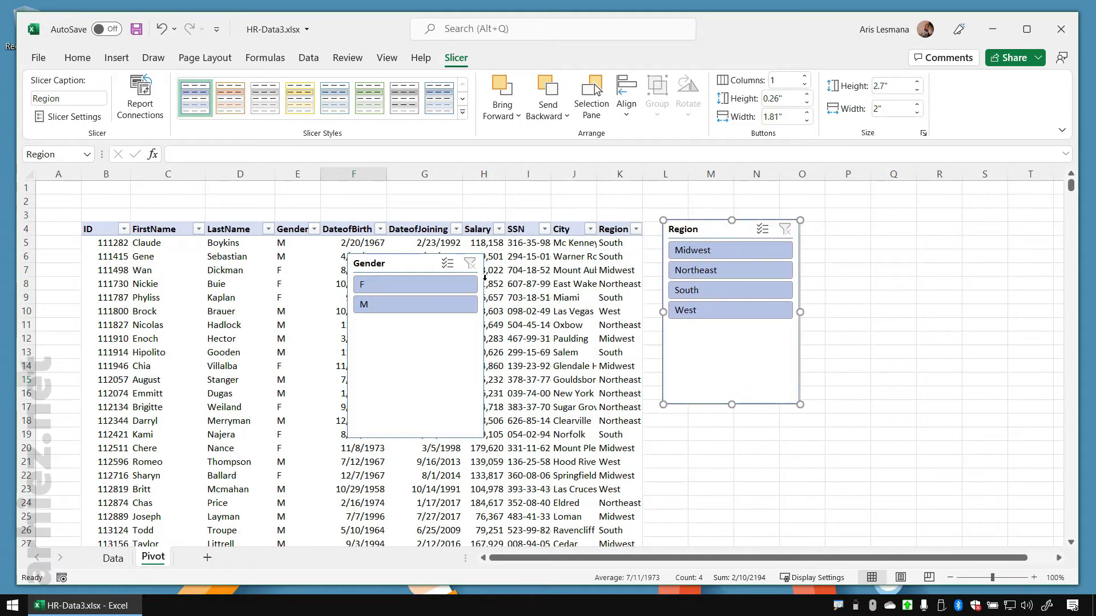
left_click_drag(404, 264, 881, 227)
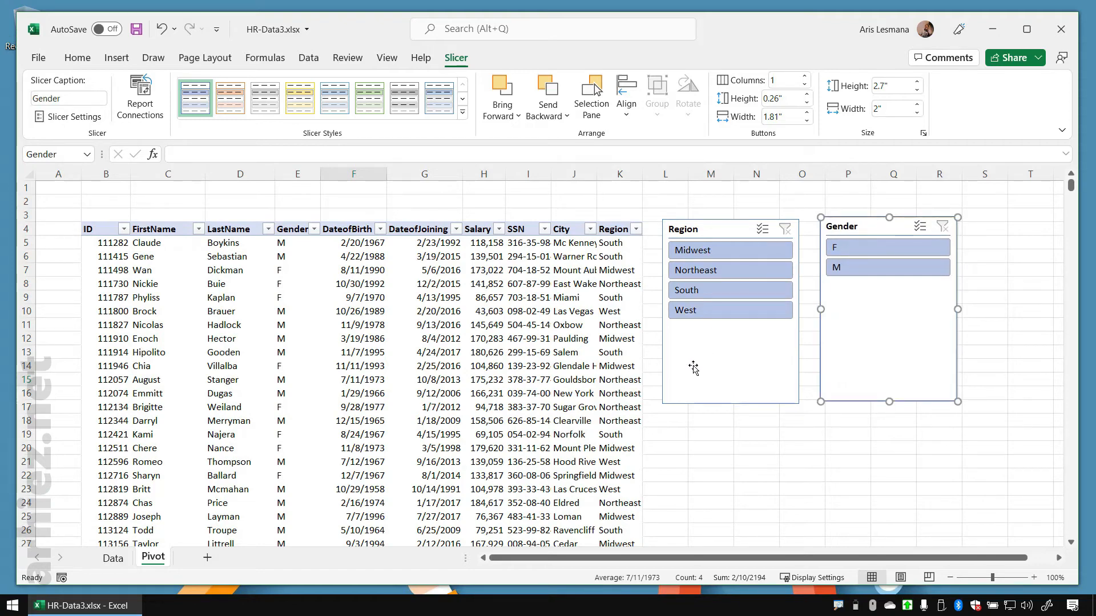
Filter the PivotTable with the slicers to Midwest and gender F, closing the field list, and switch the region to South
left_click(721, 250)
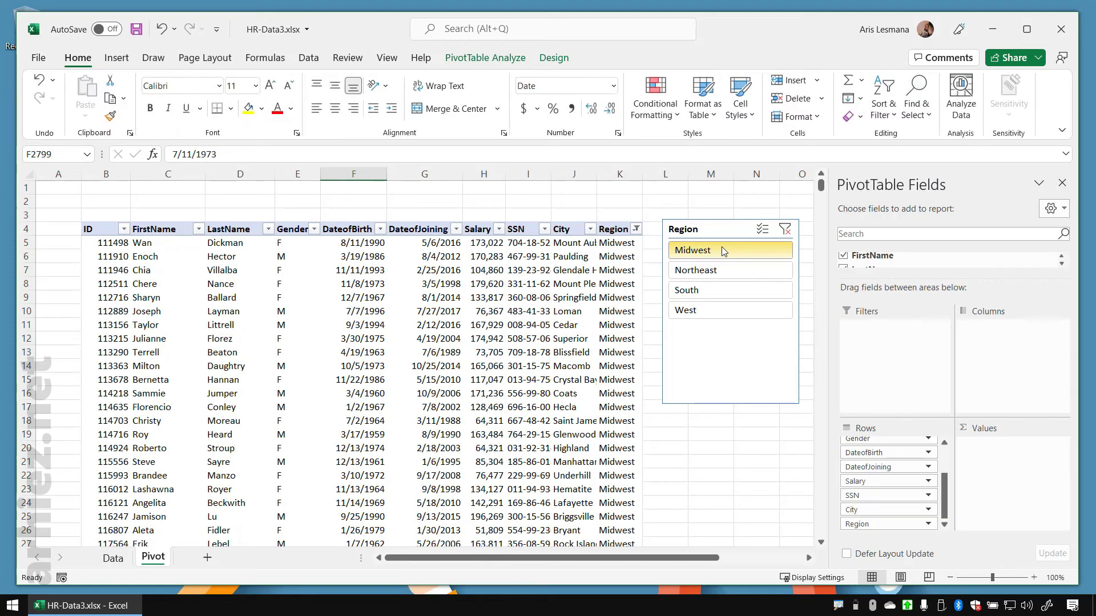
left_click(1061, 183)
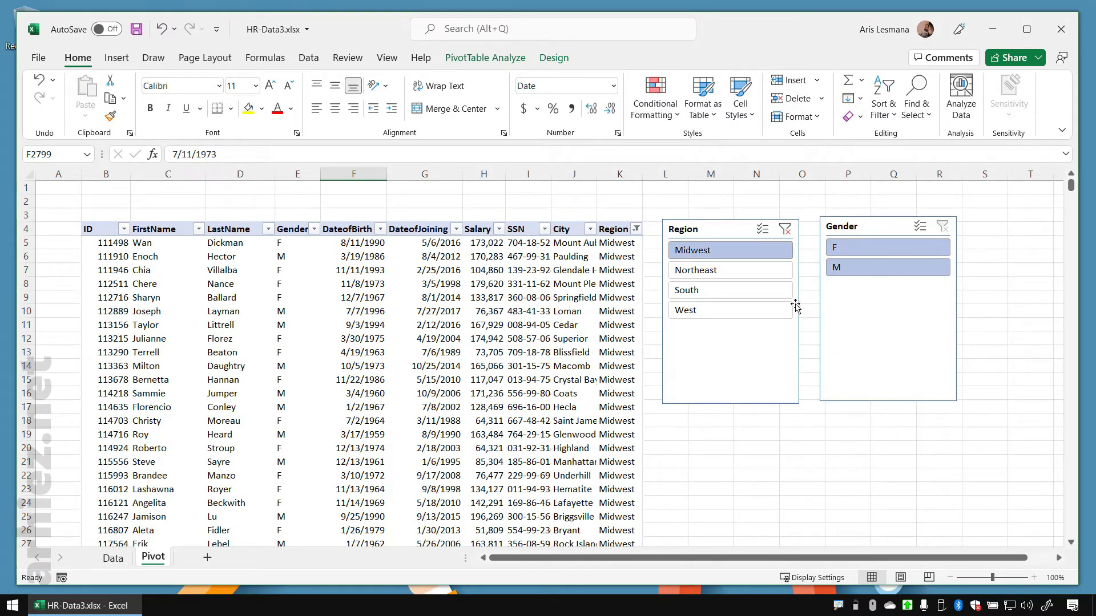
left_click(864, 250)
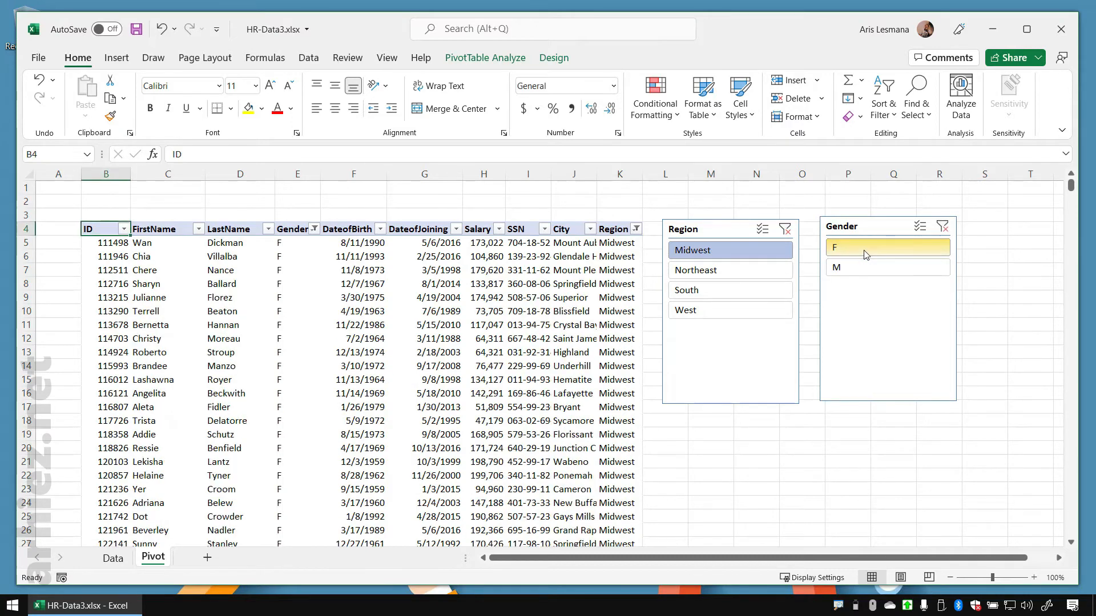
left_click(723, 292)
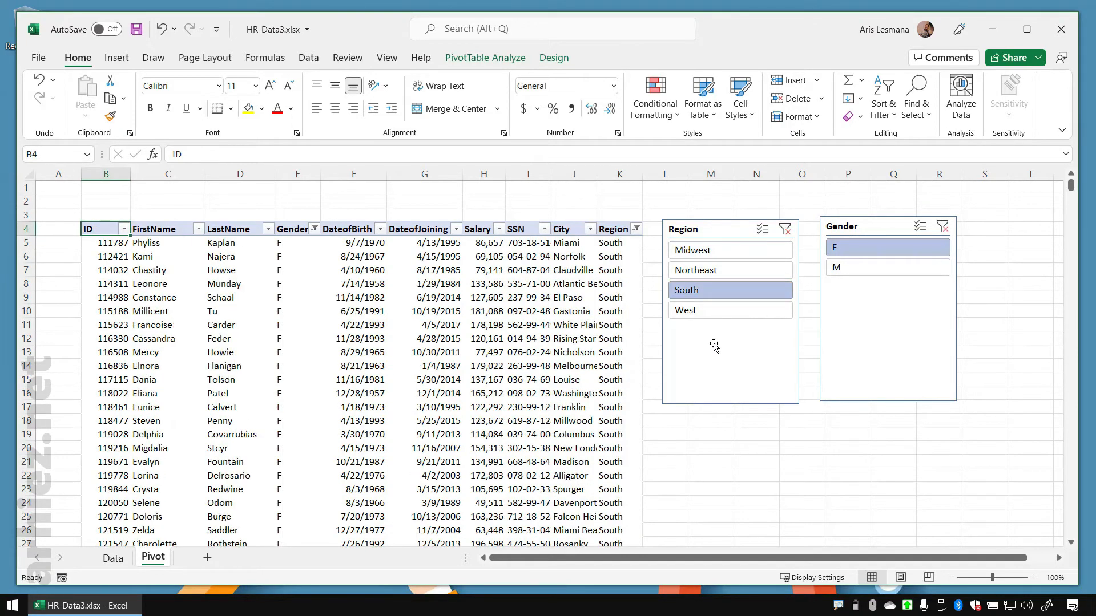
Clear the Region and Gender slicer filters and delete both slicers
left_click(785, 229)
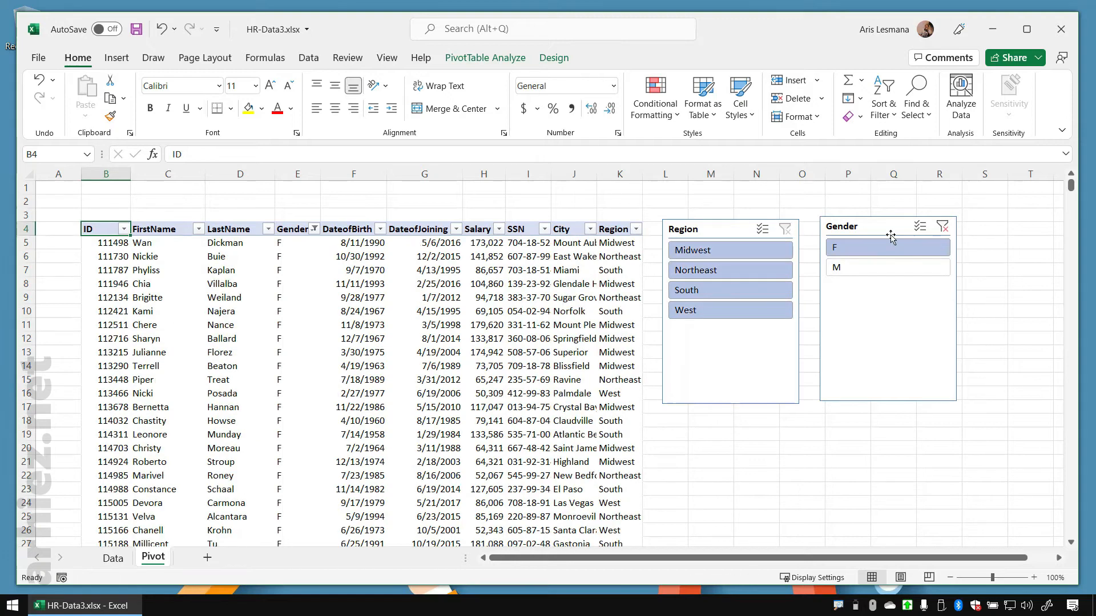
left_click(942, 227)
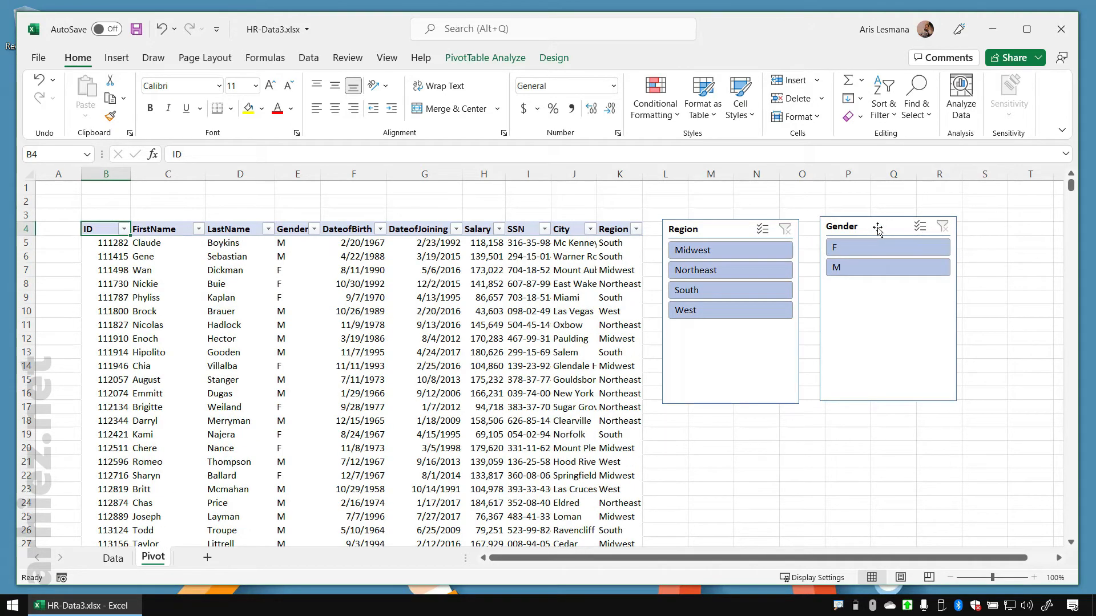
left_click(877, 228)
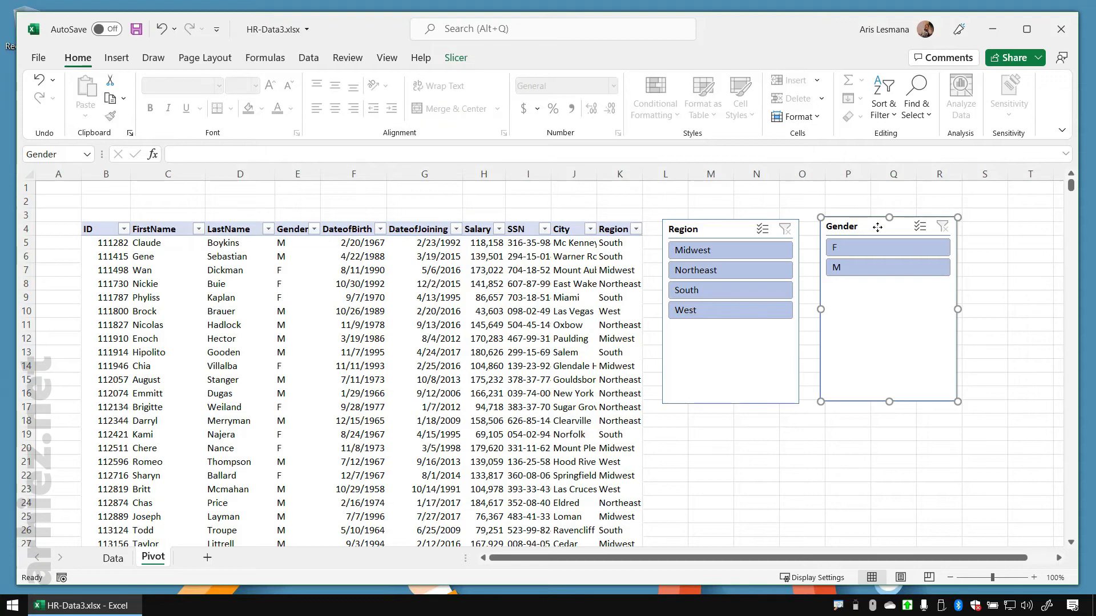
key("Delete")
left_click(722, 237)
key("Delete")
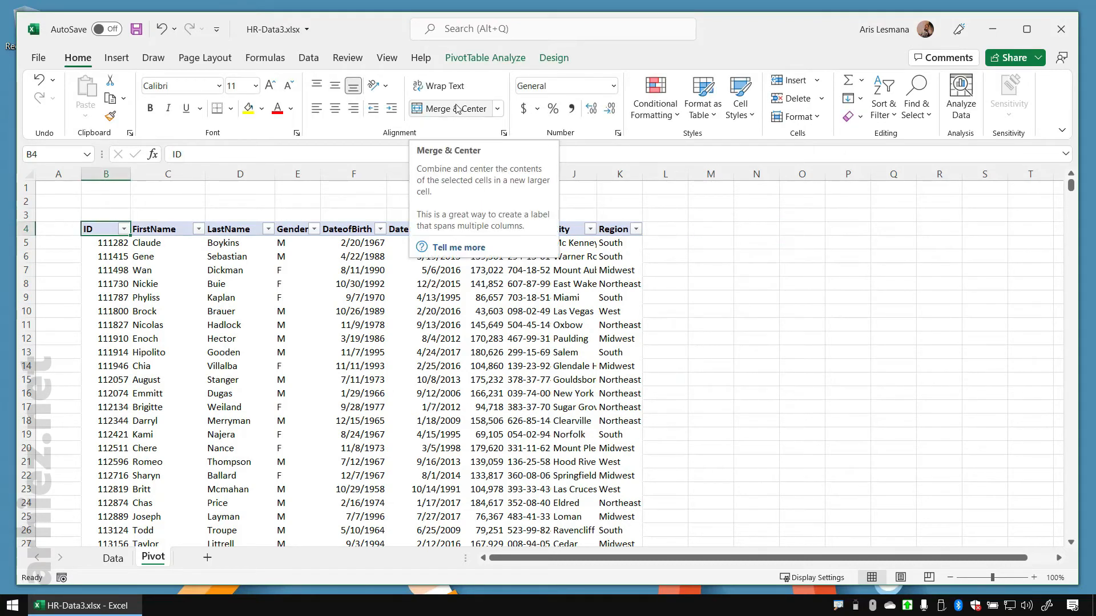
Insert a DateofJoining timeline for the PivotTable and place it beside the table, level with the header row
left_click(411, 324)
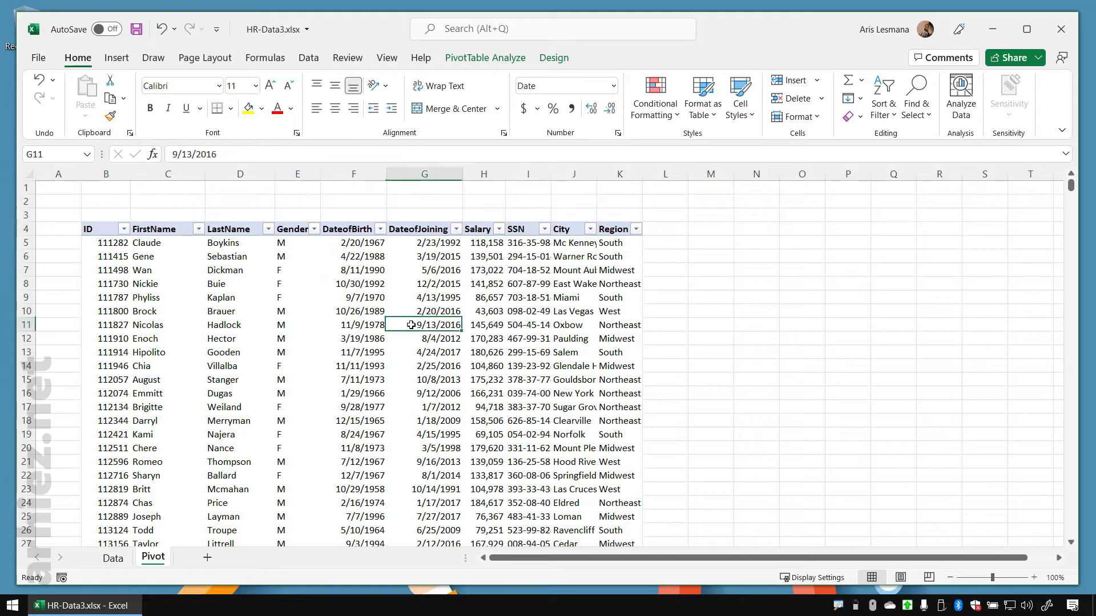
left_click(480, 60)
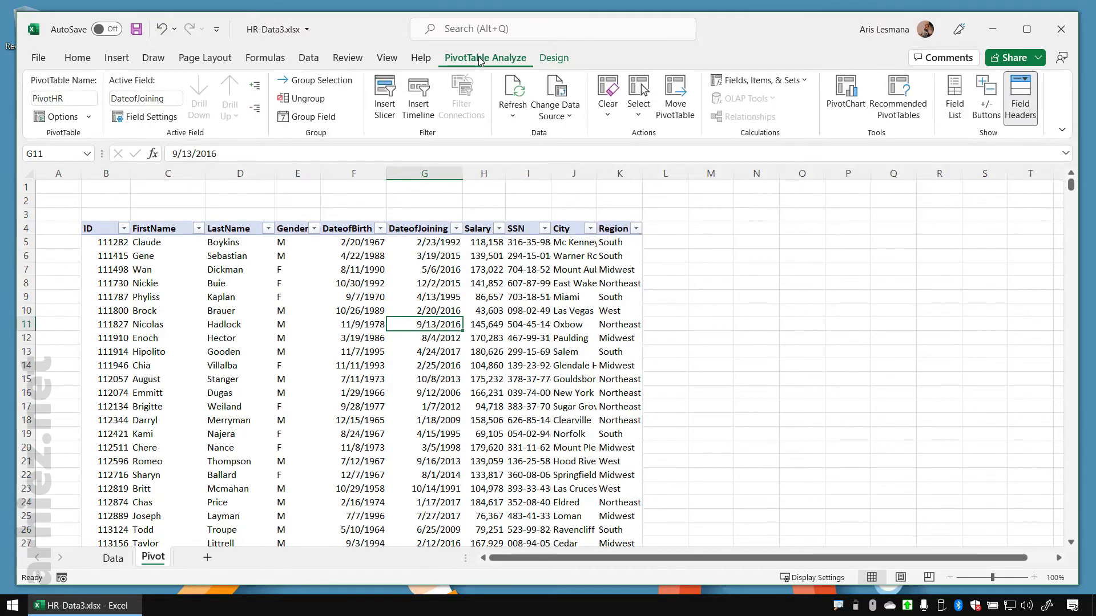
left_click(425, 108)
left_click_drag(504, 154, 749, 137)
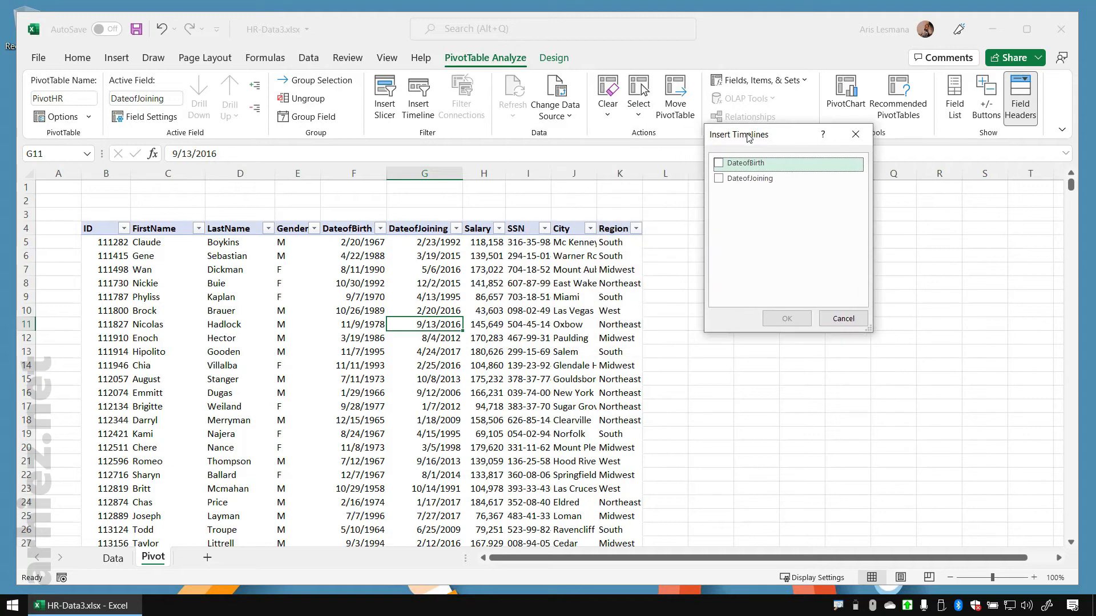
left_click(719, 181)
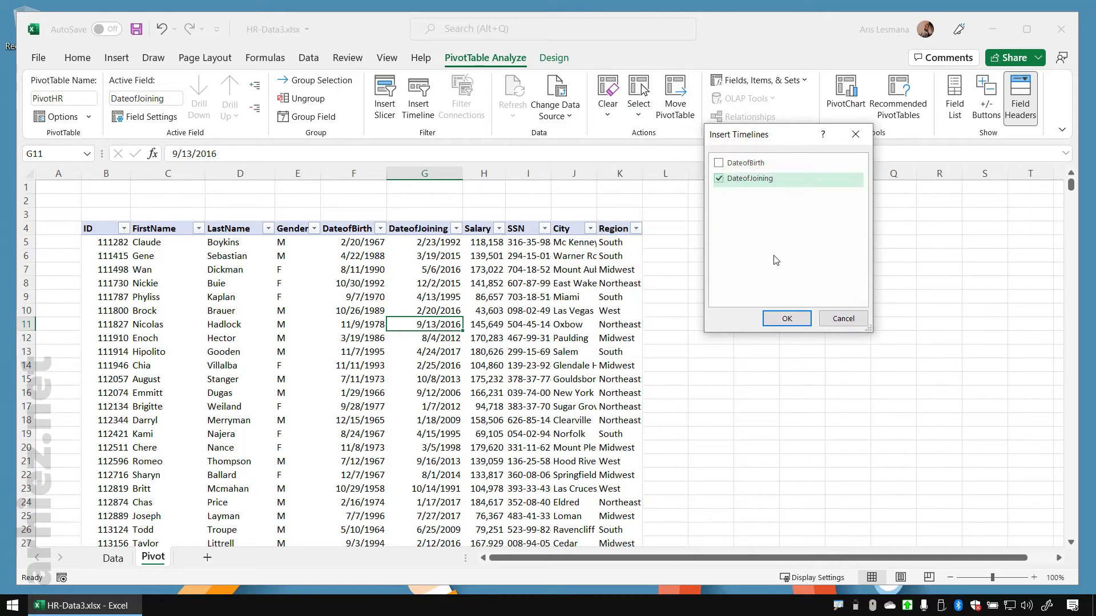
left_click(799, 320)
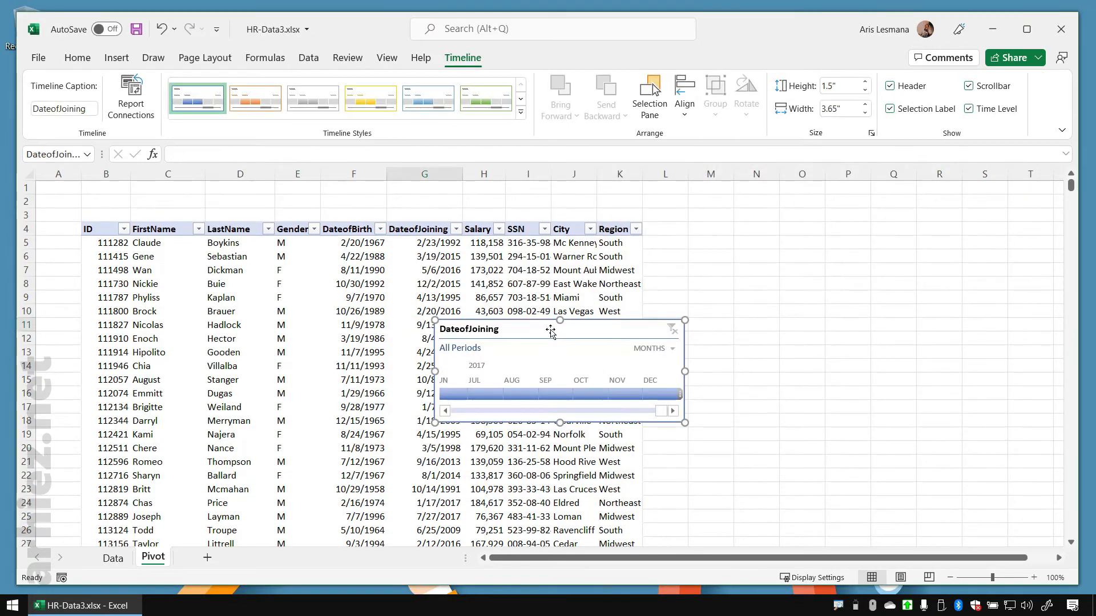
left_click_drag(541, 332, 768, 232)
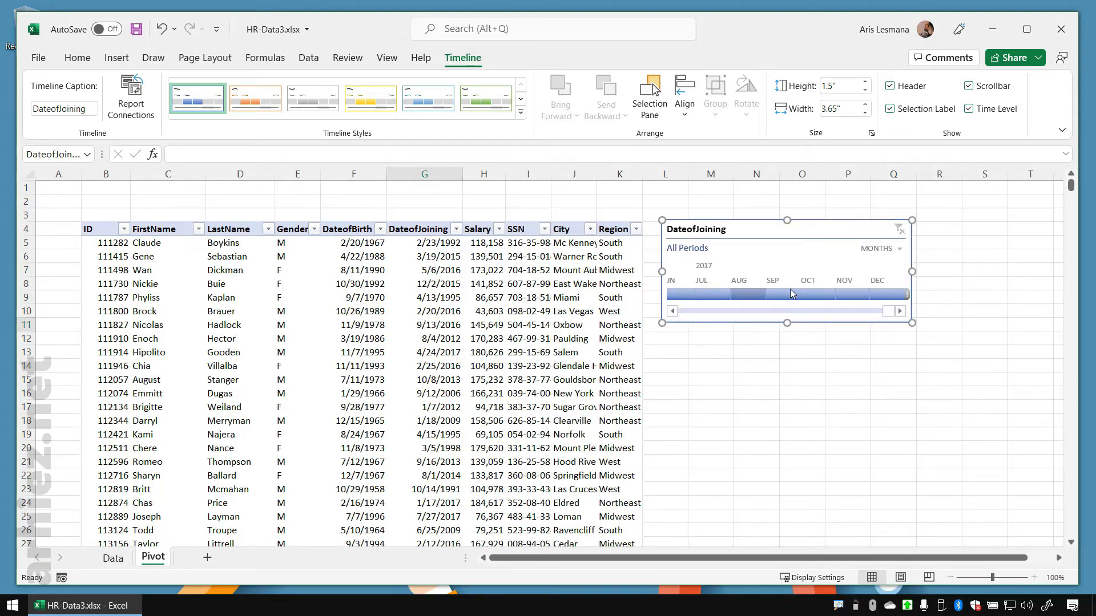
Set the DateofJoining timeline's time level to years and filter the employees to those who joined in 2014
left_click(894, 251)
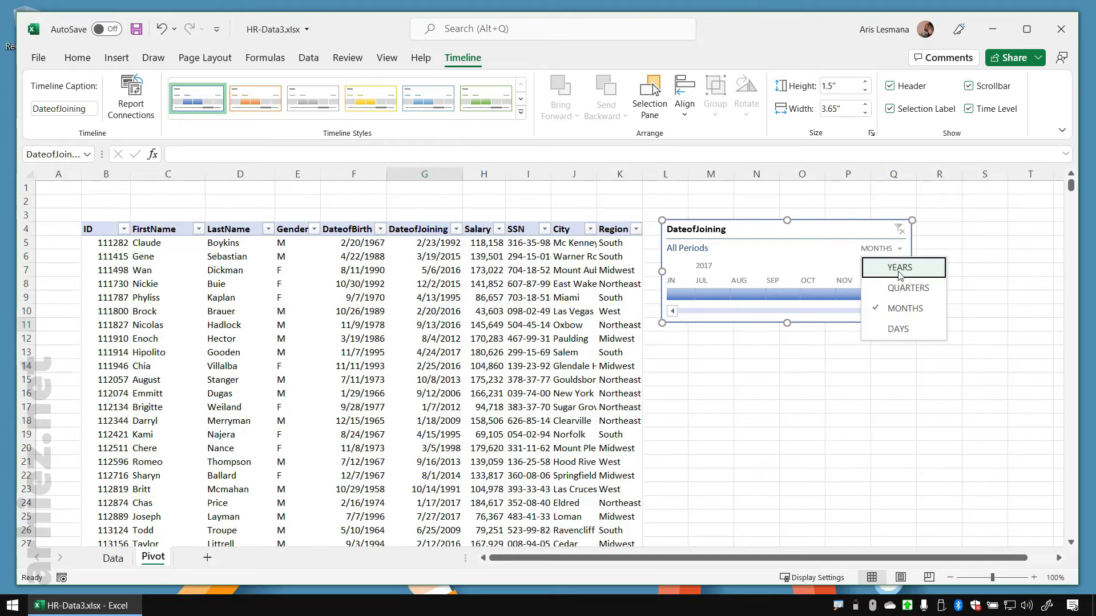
left_click(900, 268)
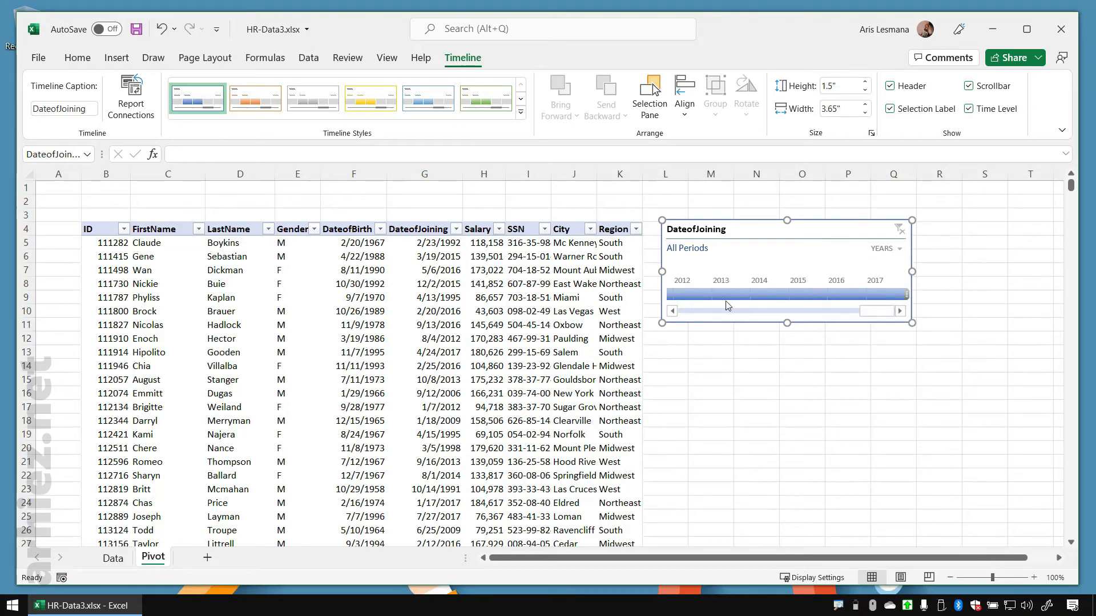
left_click(771, 295)
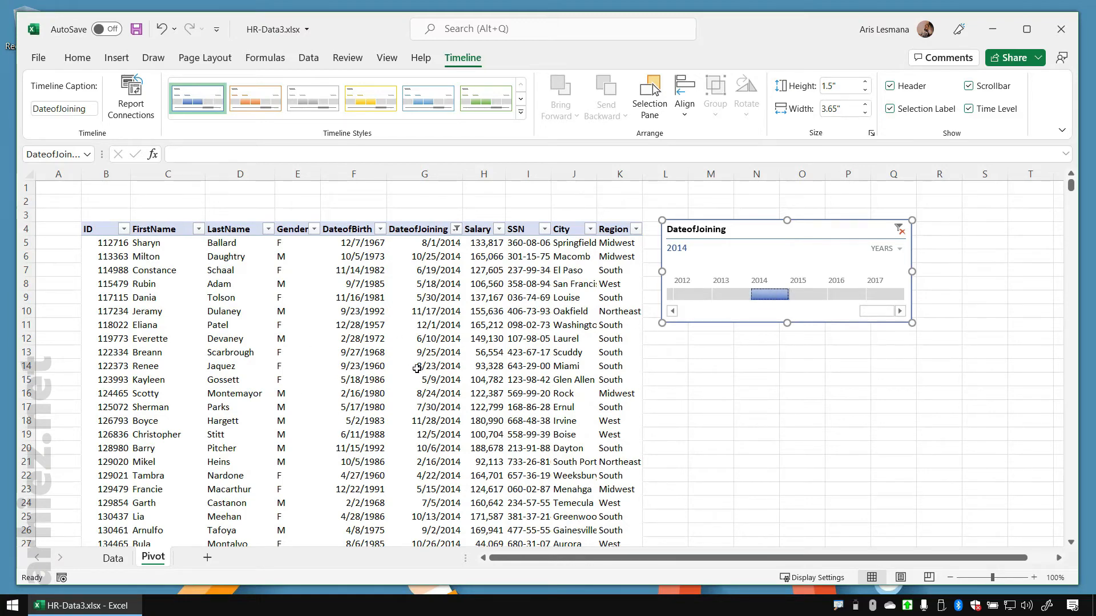
Insert a Gender slicer for the PivotTable and place it directly below the DateofJoining timeline
left_click(443, 366)
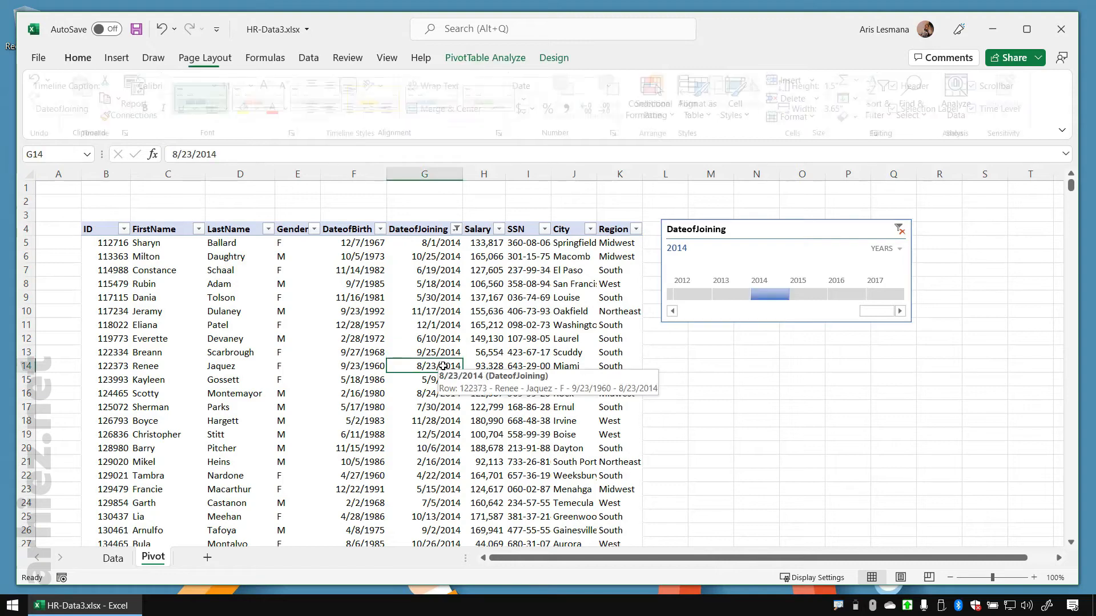
left_click(487, 59)
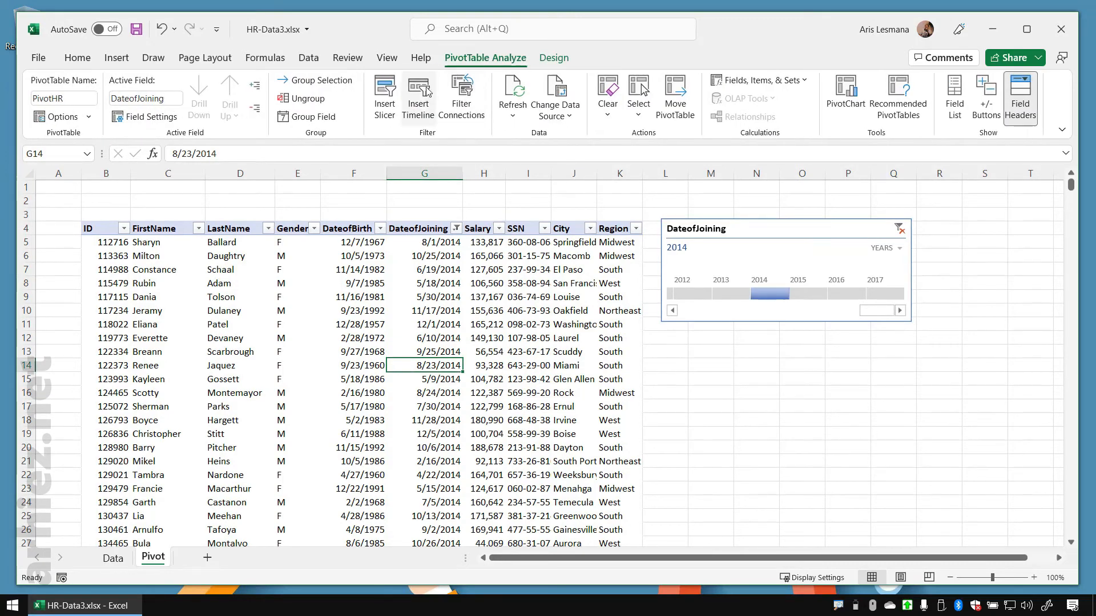
left_click(385, 96)
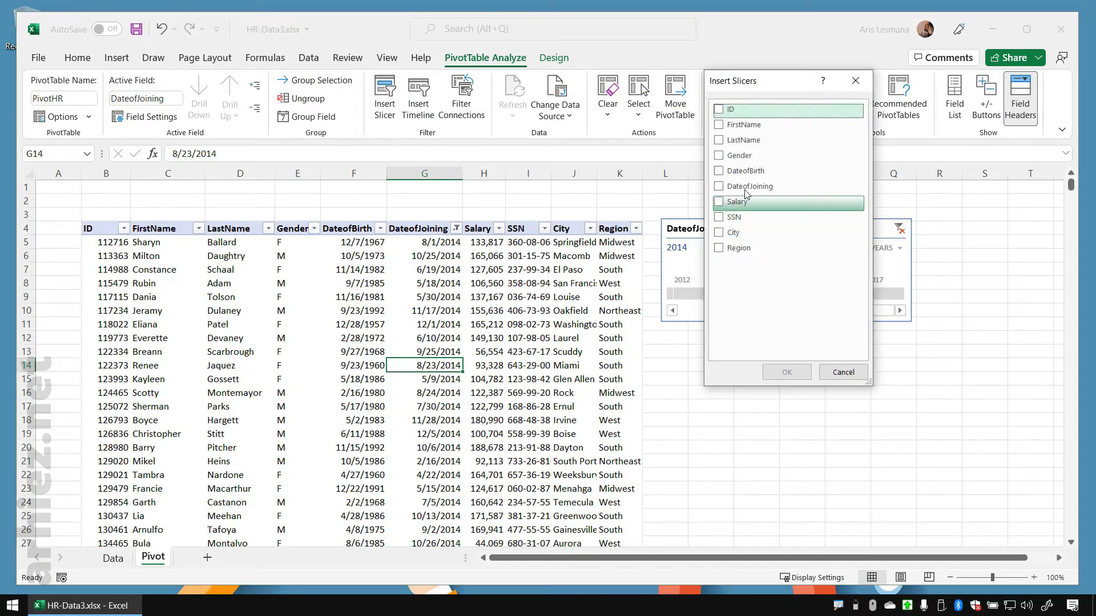
left_click(730, 156)
left_click(785, 372)
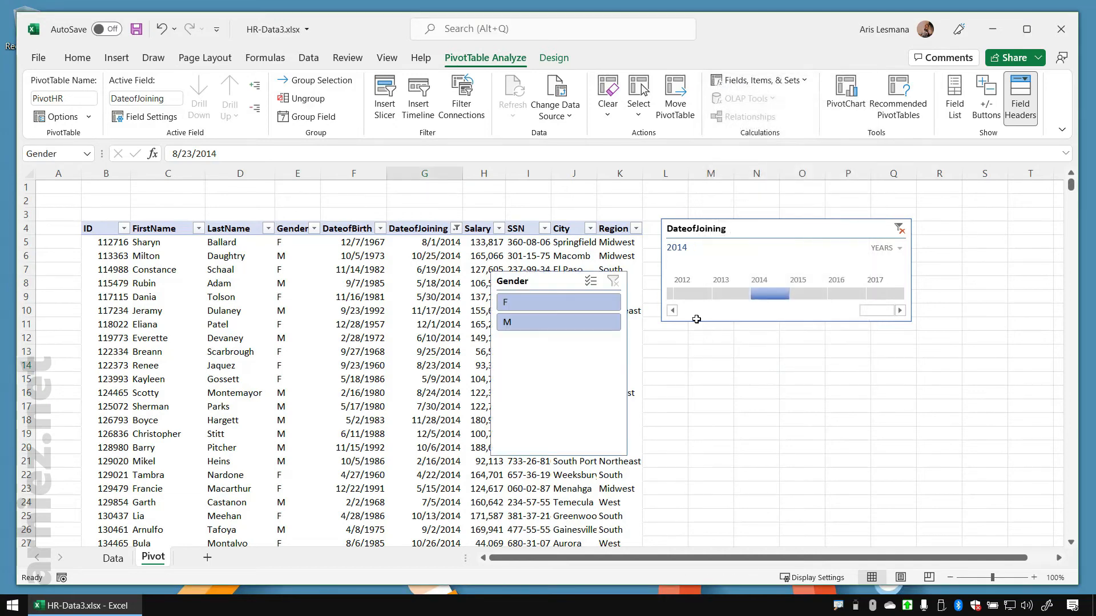
left_click_drag(541, 285, 714, 349)
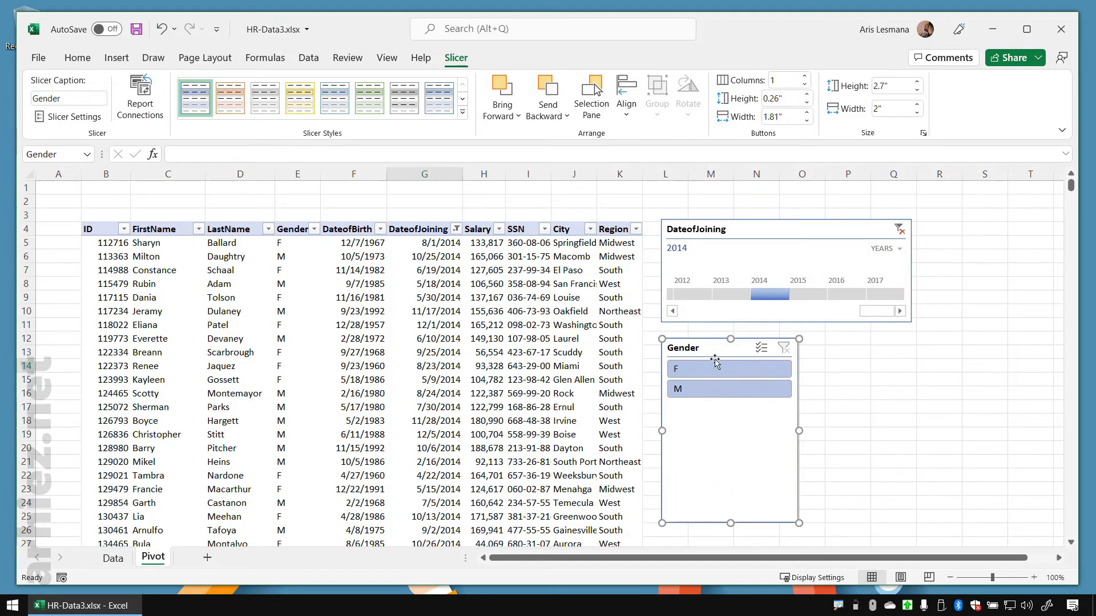
Filter the PivotTable to gender M and joining year 2016 with the slicer and timeline, and look through the listed rows
left_click(699, 394)
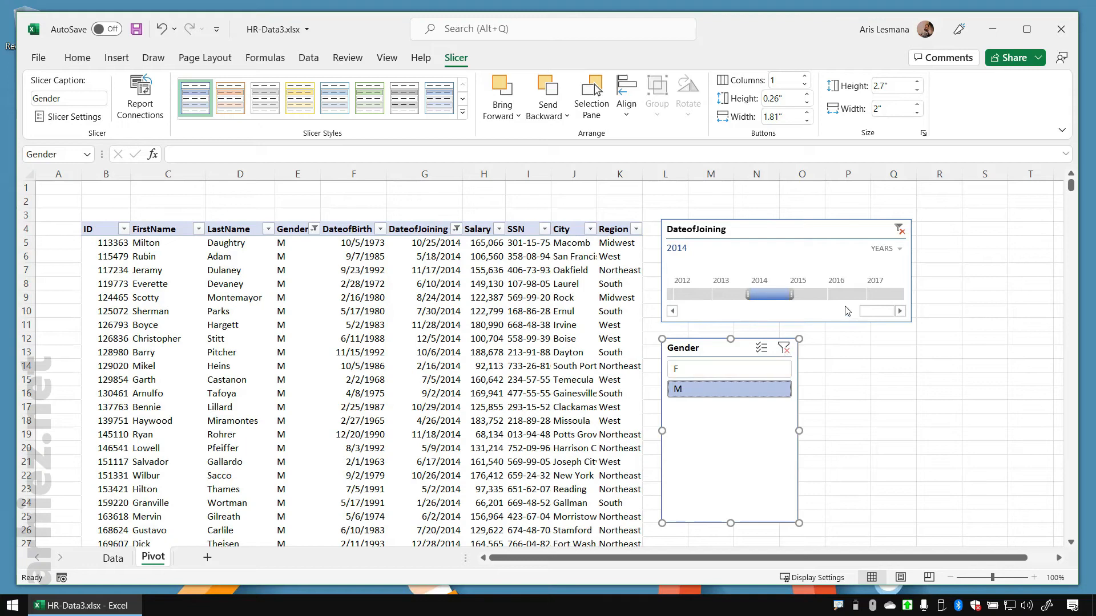
left_click(845, 294)
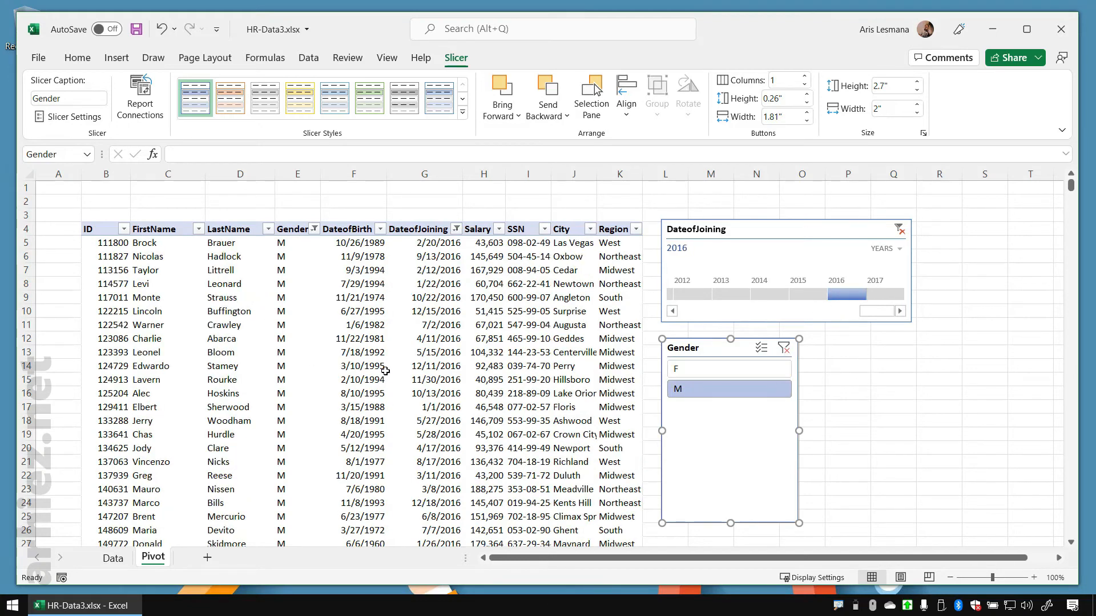
scroll(385, 370, "down", 13)
scroll(385, 371, "up", 13)
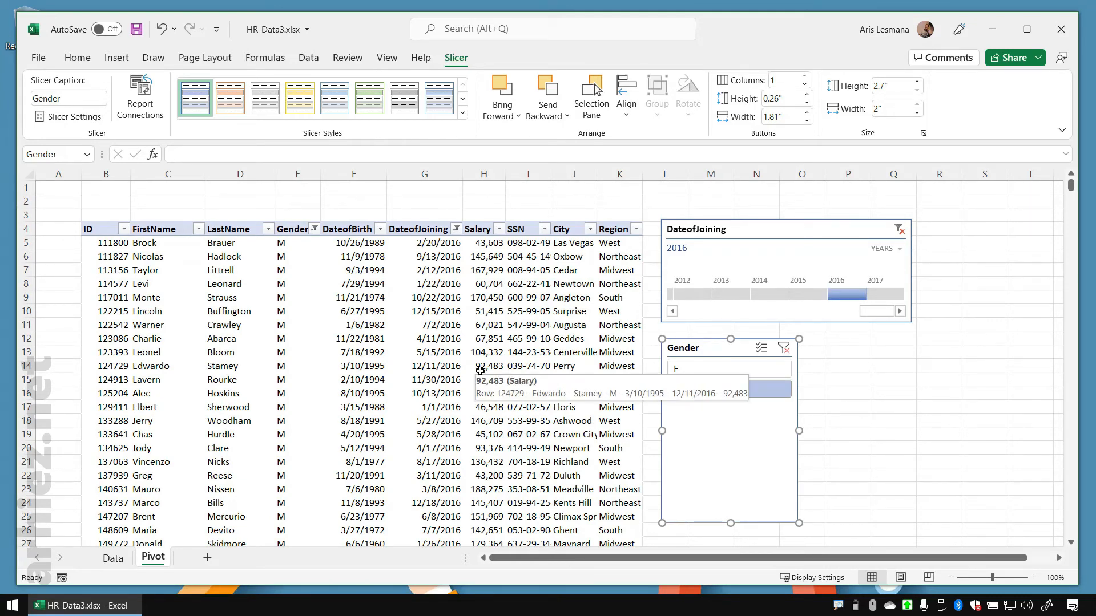
Delete the DateofJoining timeline and the Gender slicer from the Pivot sheet
left_click(528, 340)
left_click(764, 228)
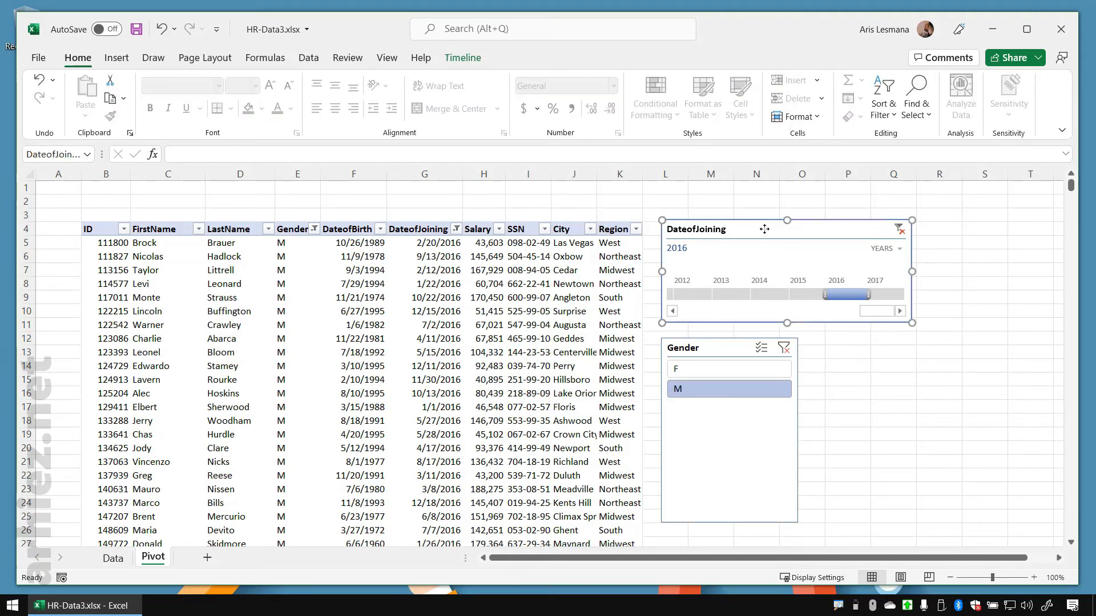
key("Delete")
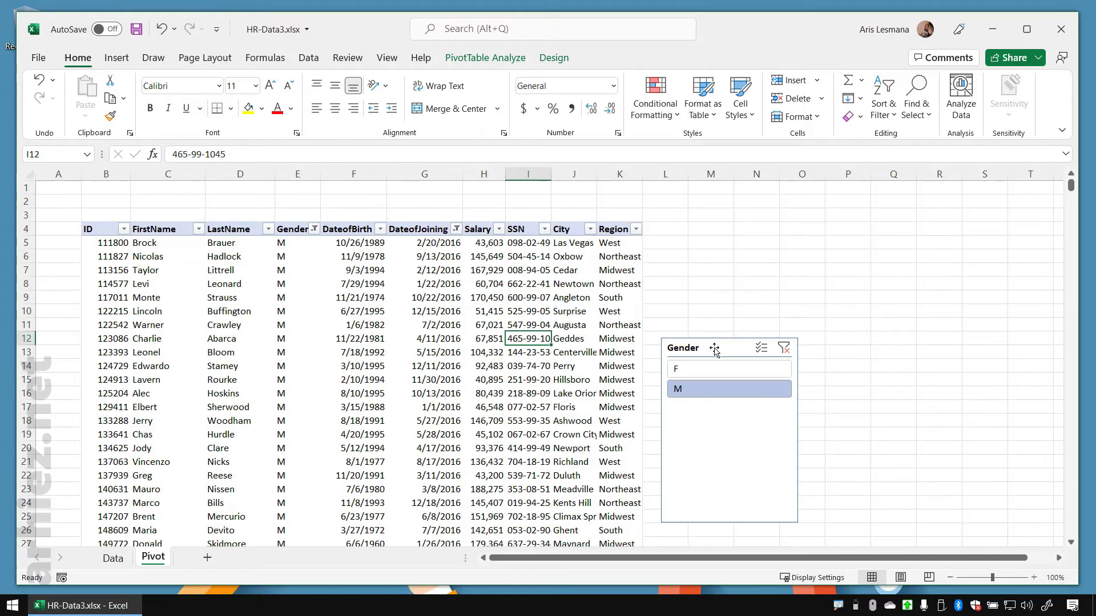
left_click(714, 349)
key("Delete")
key("ctrl+1")
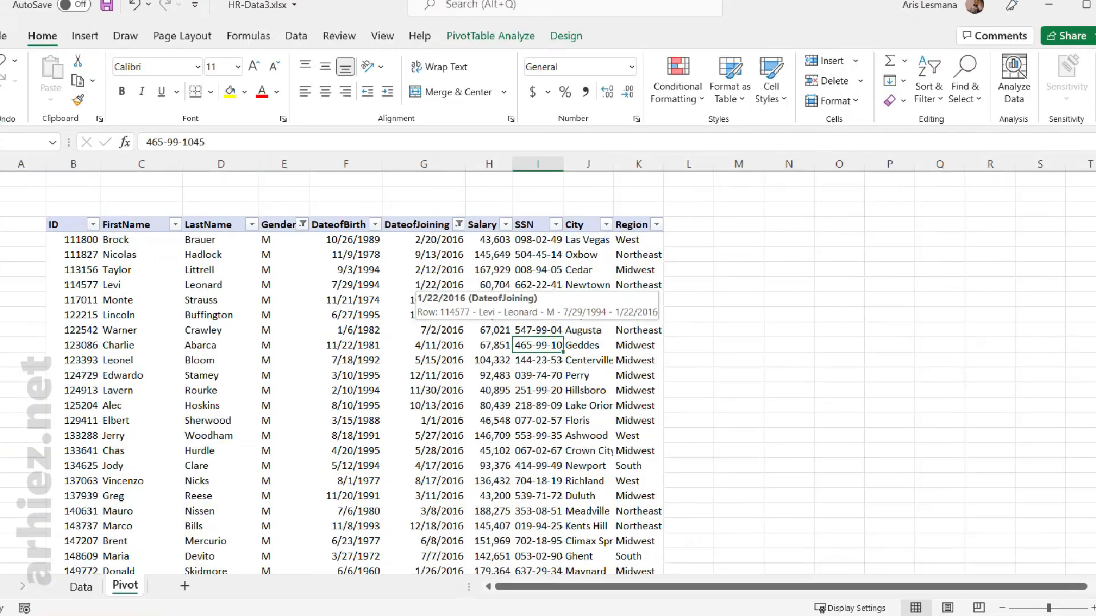
left_click(429, 246)
left_click_drag(283, 172, 635, 255)
key("Escape")
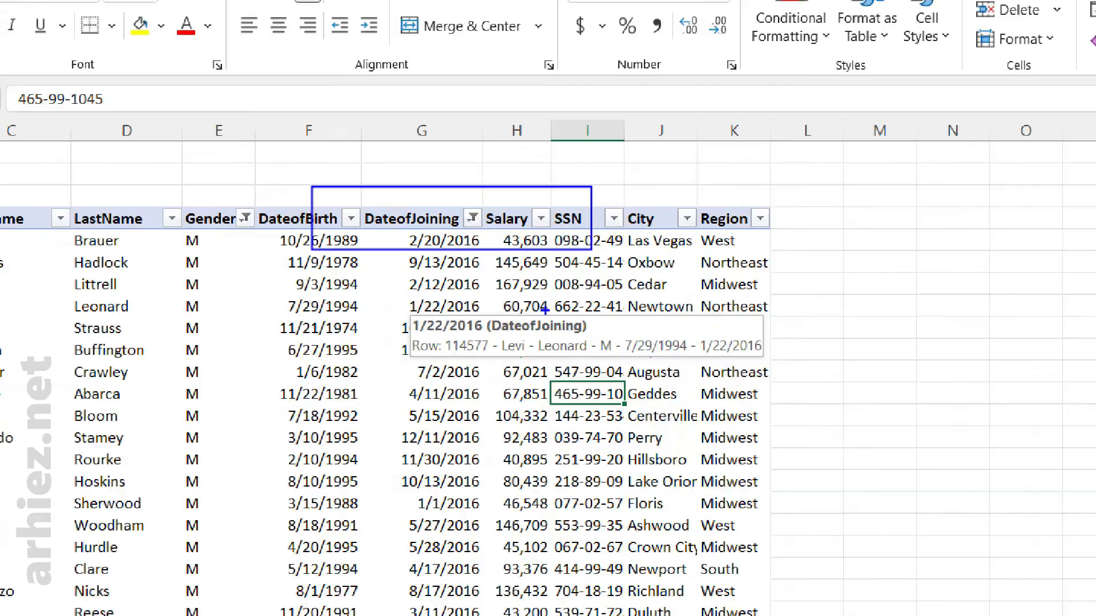
Clear the Gender and DateofJoining filters from the PivotTable and show its field list
left_click(443, 284)
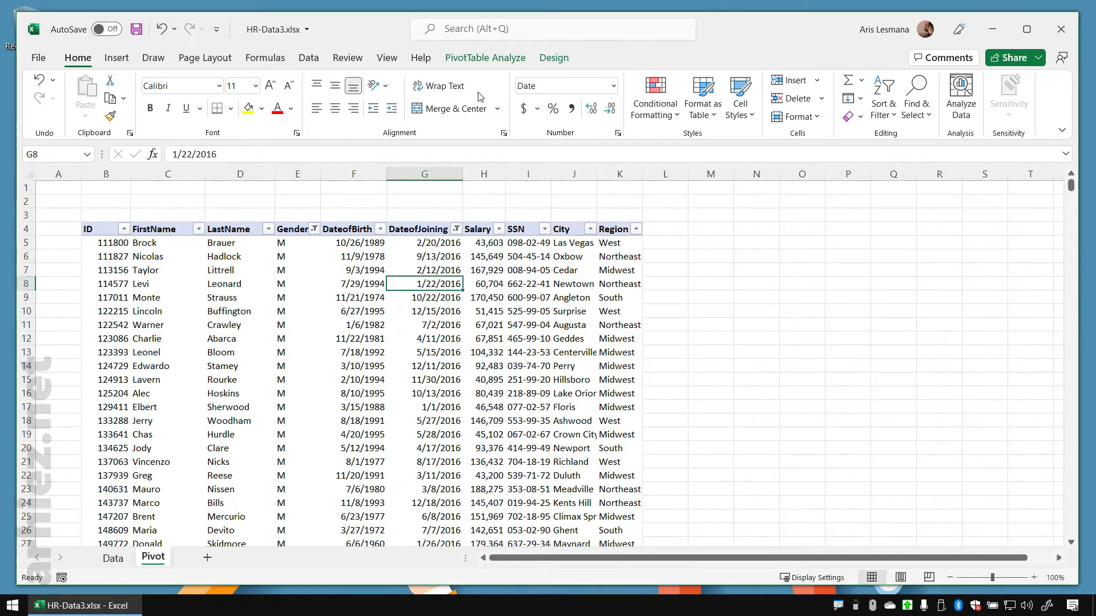
left_click(486, 58)
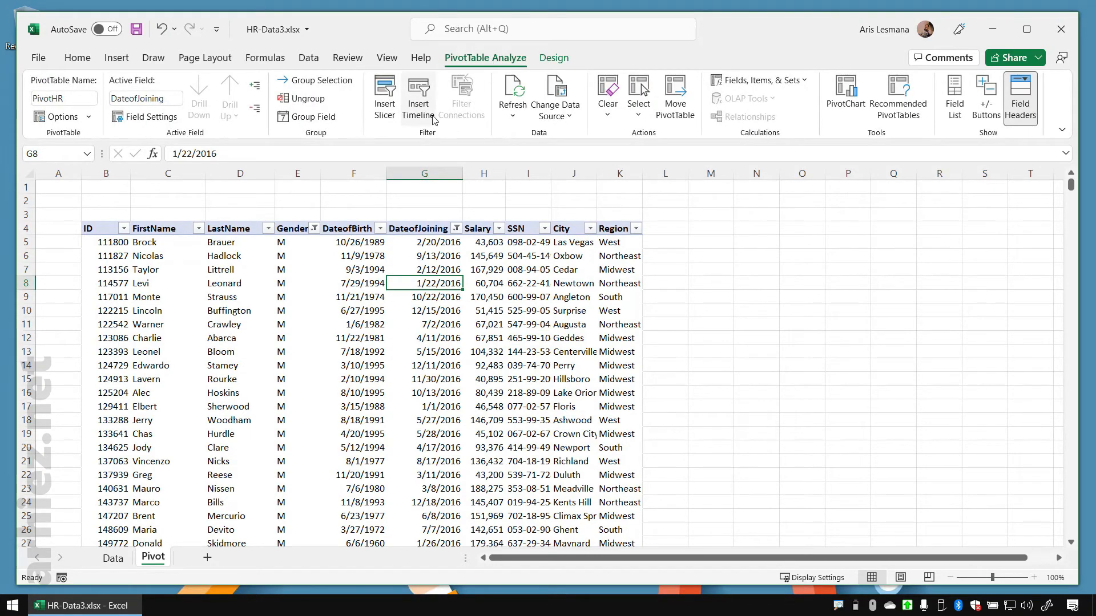
left_click(361, 352)
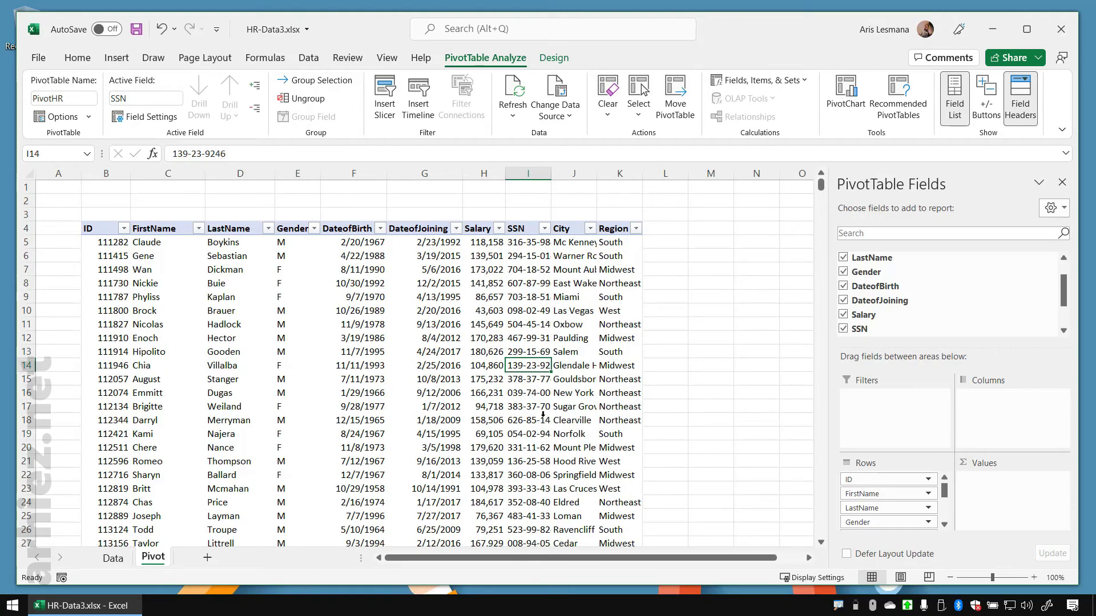
Look at the column filter options in the Data sheet's table, starting with DateofBirth
left_click(113, 558)
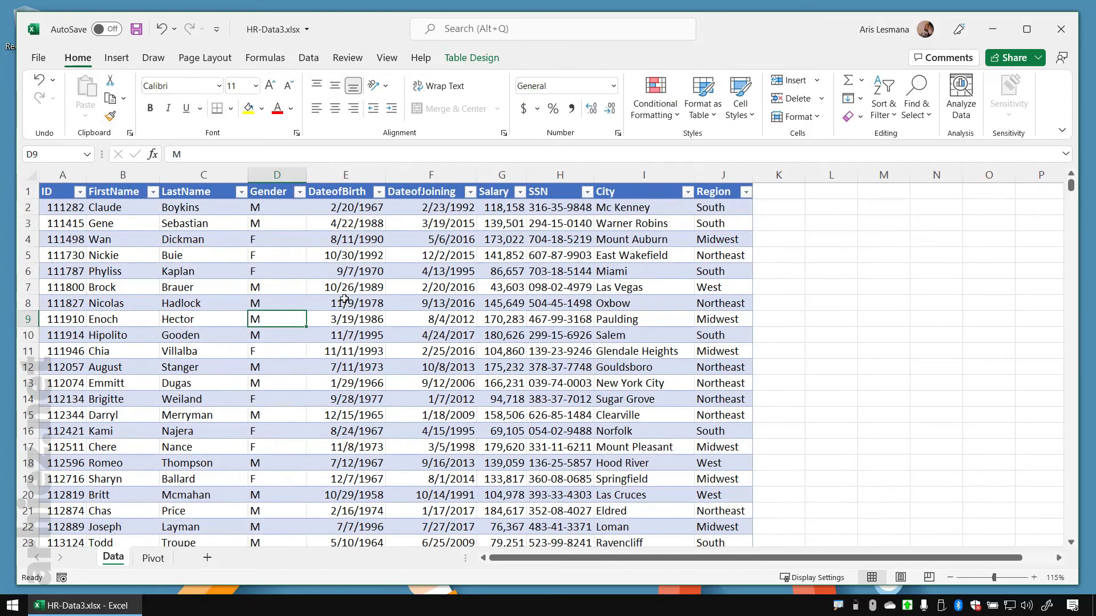
left_click(366, 273)
left_click(378, 192)
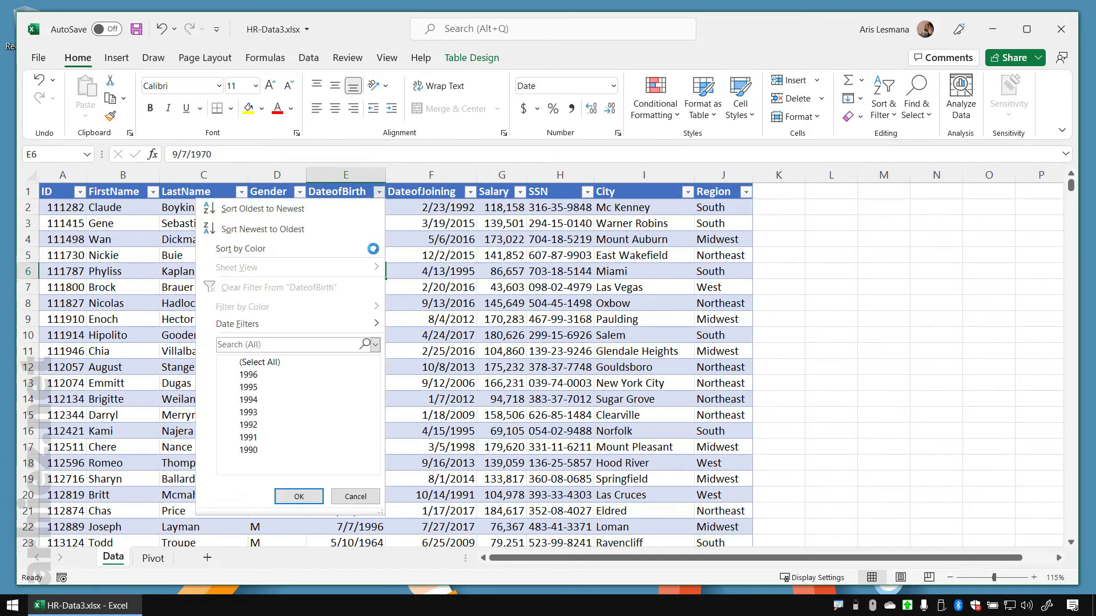
left_click(506, 326)
left_click(687, 192)
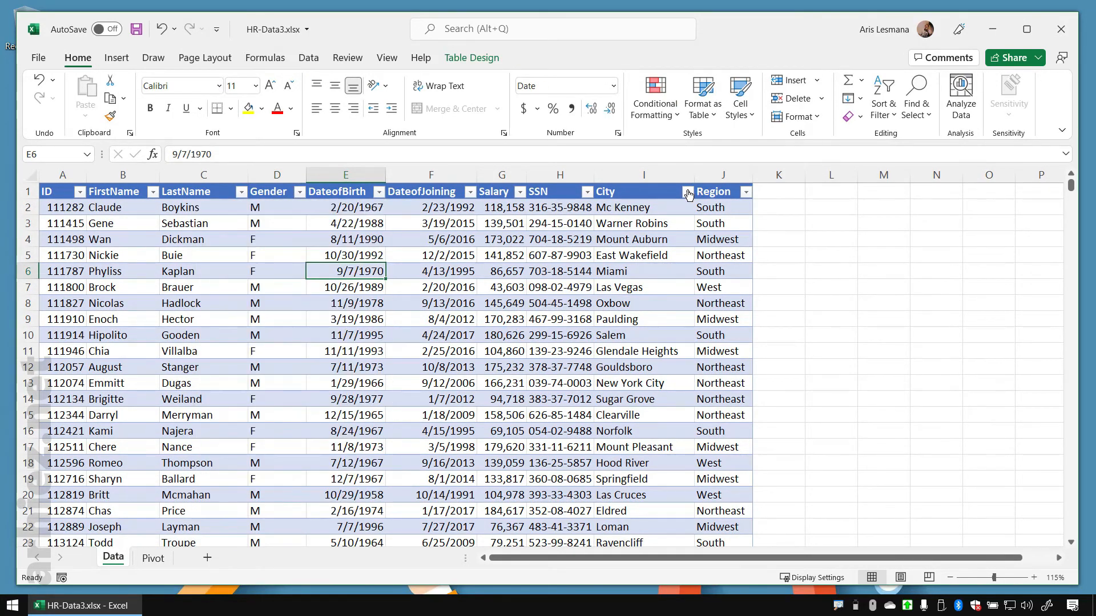
left_click(475, 342)
Check which fields the Data sheet's table offers for slicers, without inserting any
left_click(117, 58)
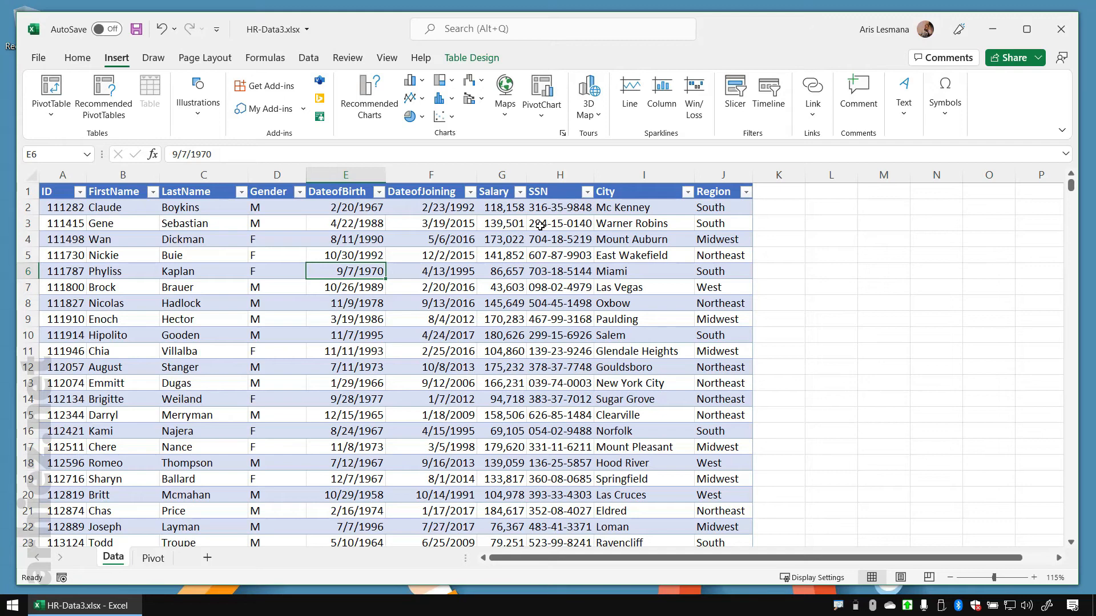
left_click(745, 103)
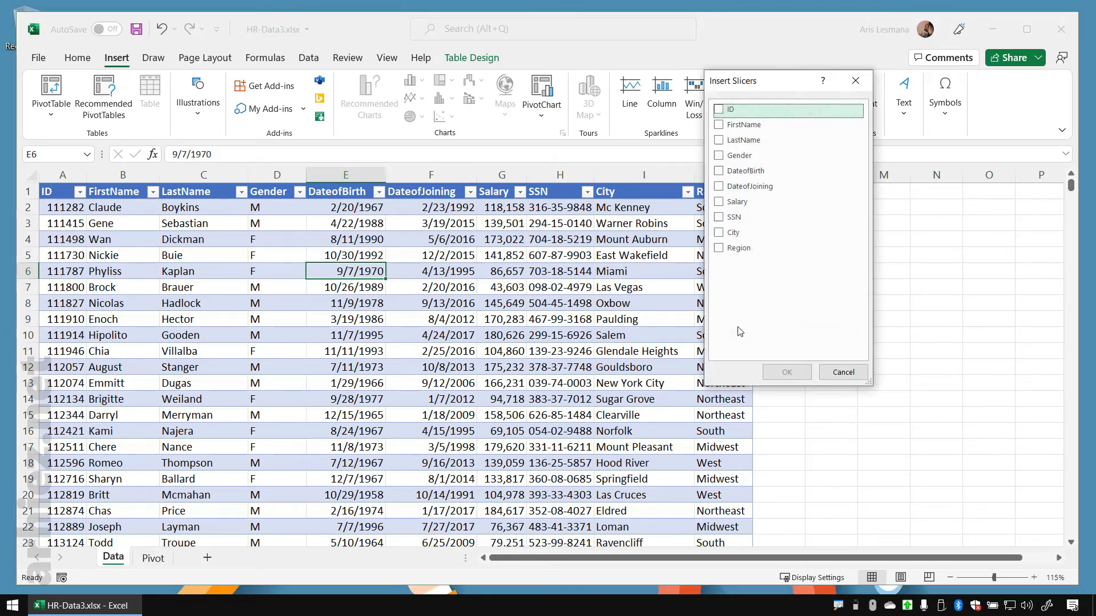
left_click(843, 372)
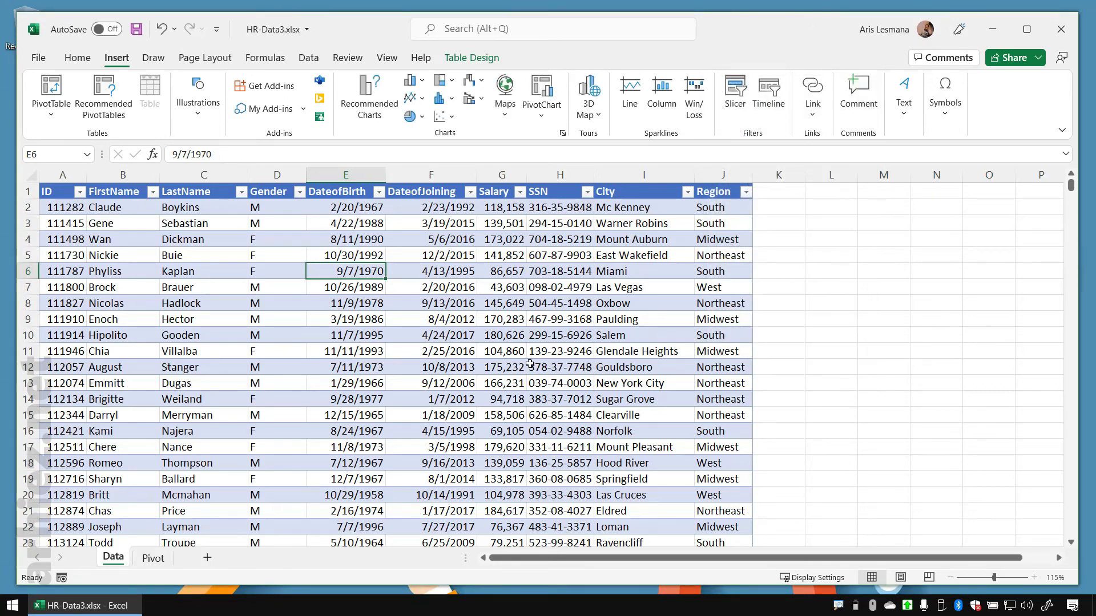
Compare the employee rows on the Pivot and Data sheets, and look down the DateofBirth column of the Data table
left_click(153, 559)
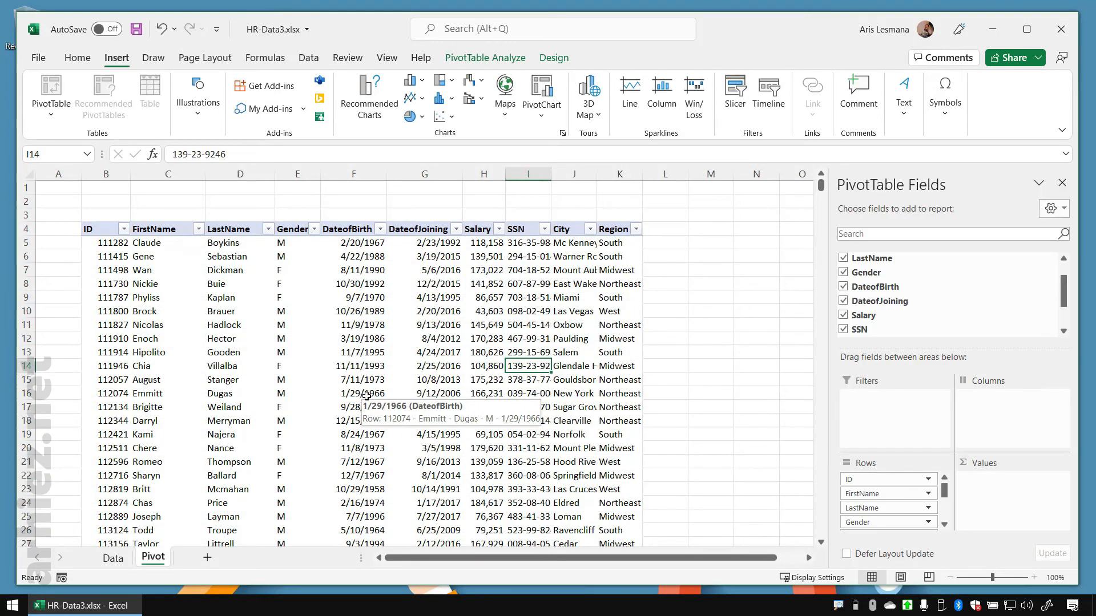
left_click(114, 558)
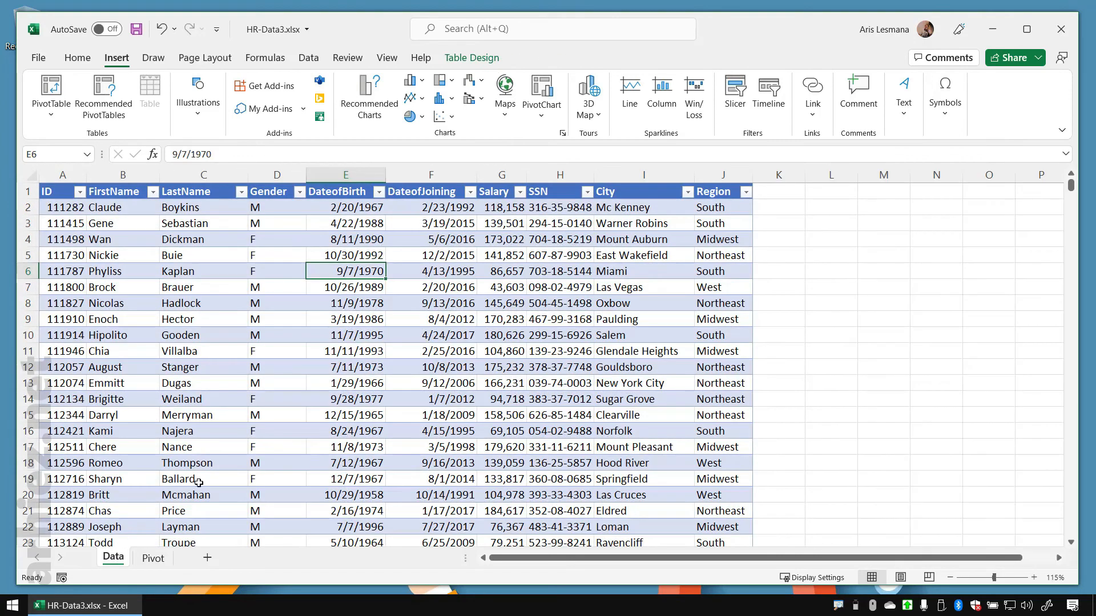
left_click(153, 559)
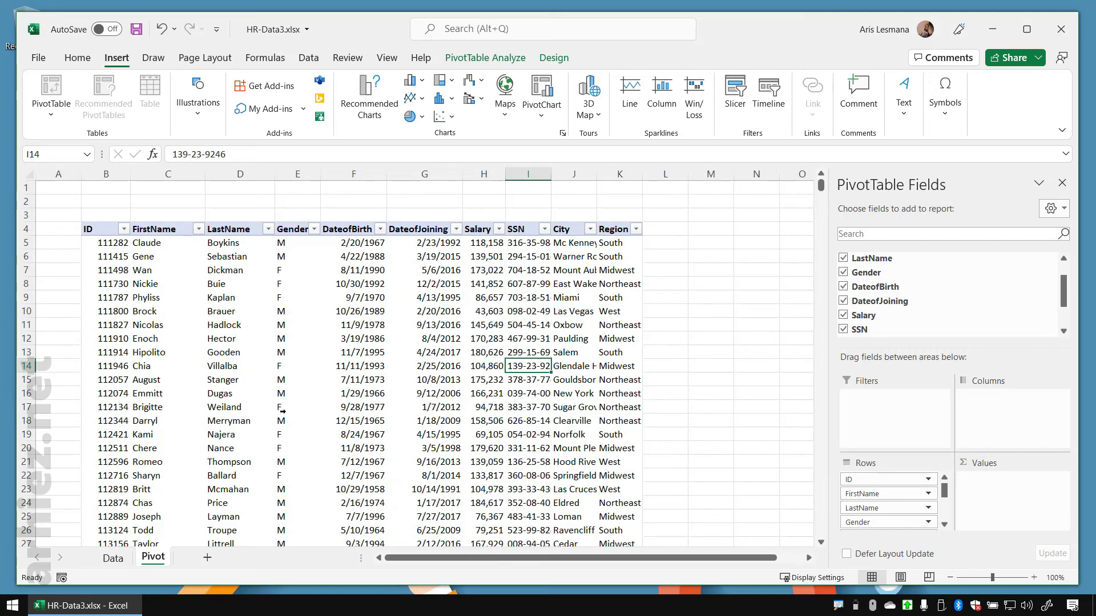
left_click(113, 559)
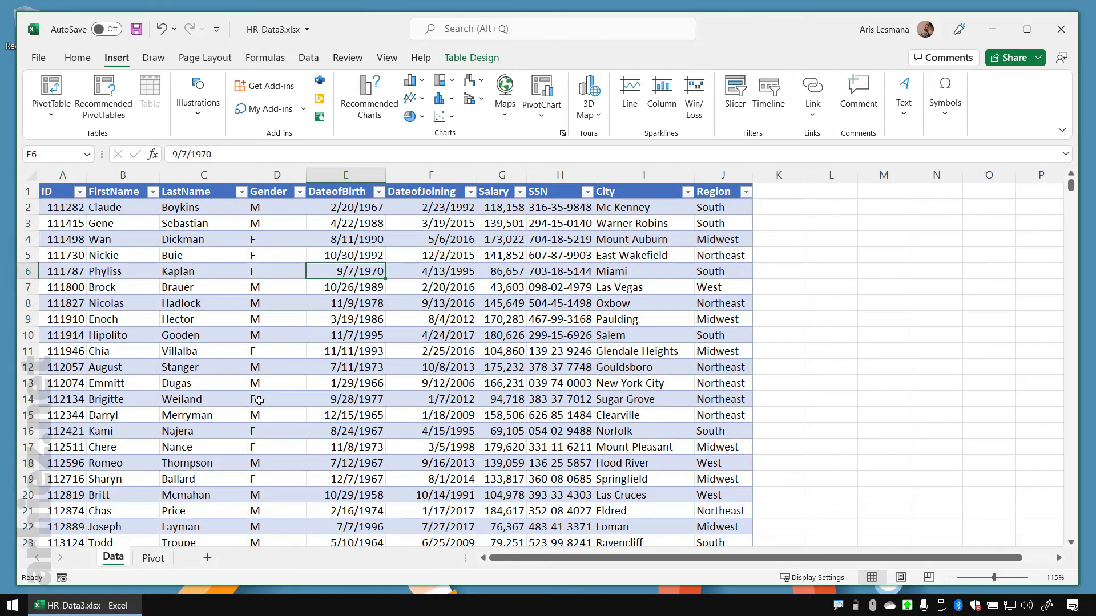
key("Down")
key("Down")
key("Down")
key("Down")
key("Down")
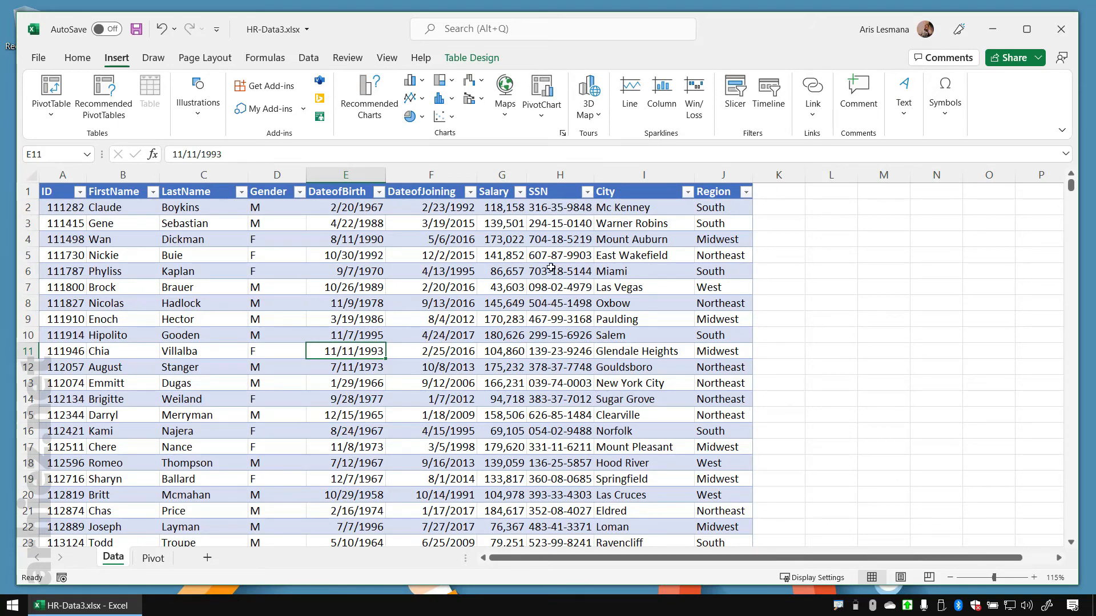
Filter the Gender column of the Data sheet's table to F
left_click(299, 194)
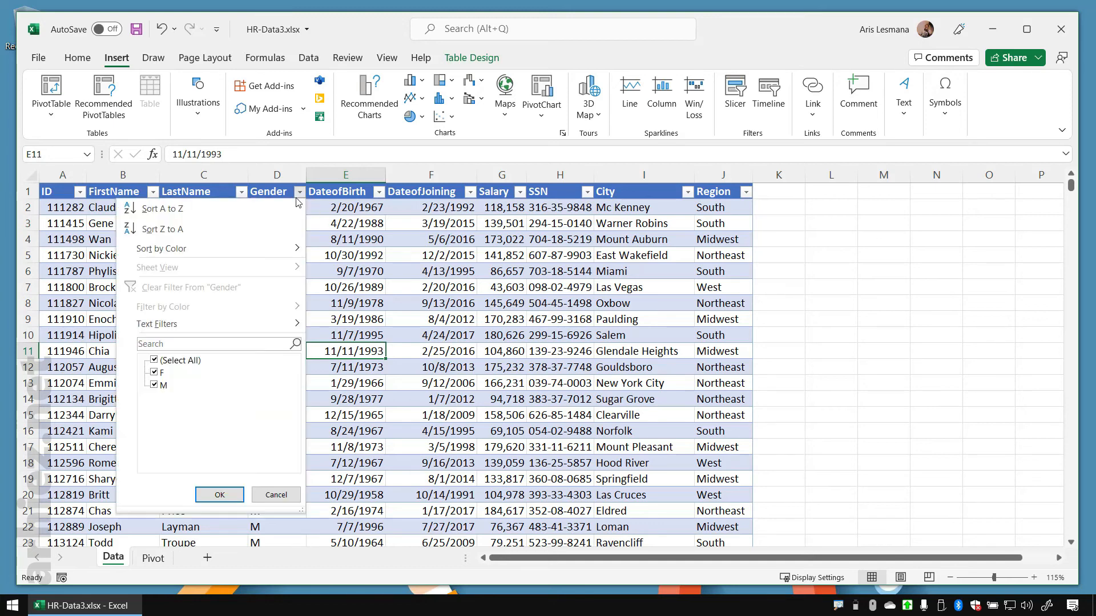
left_click(153, 360)
left_click(154, 373)
left_click(220, 495)
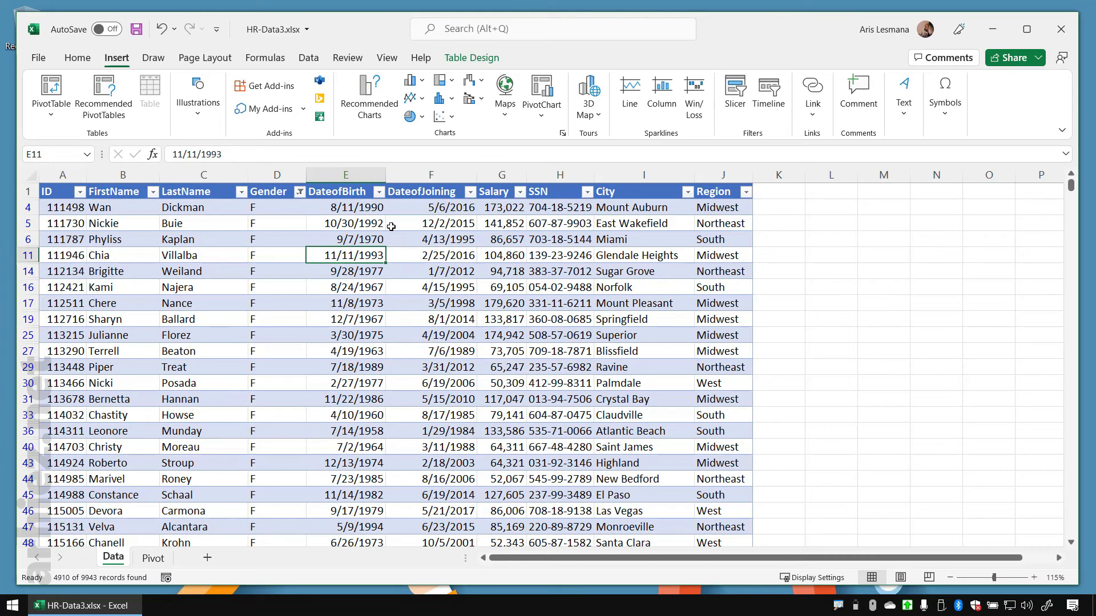
Reselect all values in the Gender filter of the Data sheet's table
left_click(299, 192)
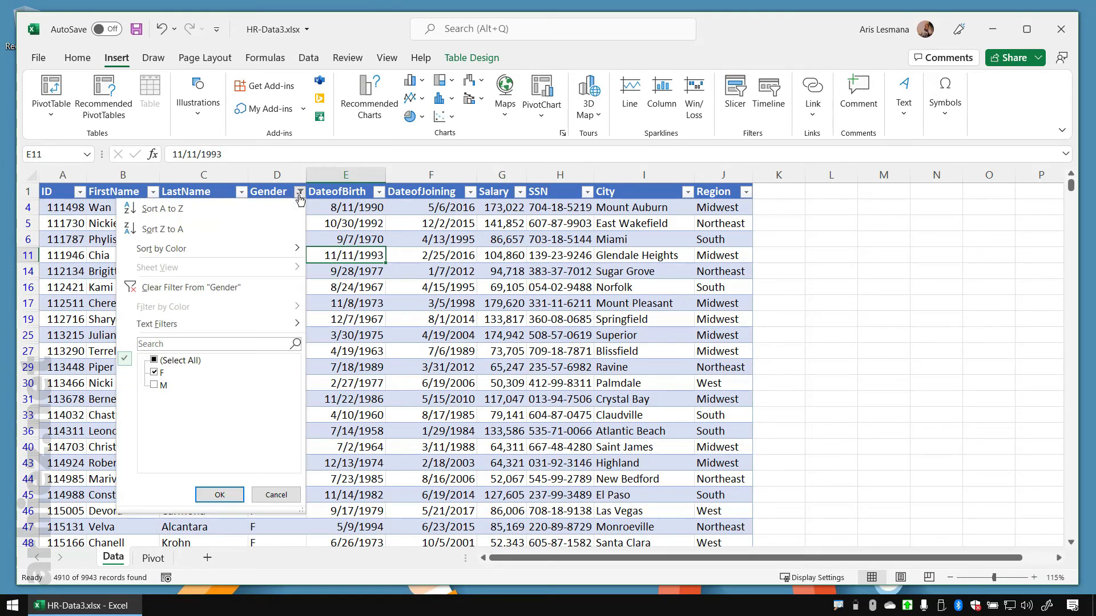
left_click(153, 360)
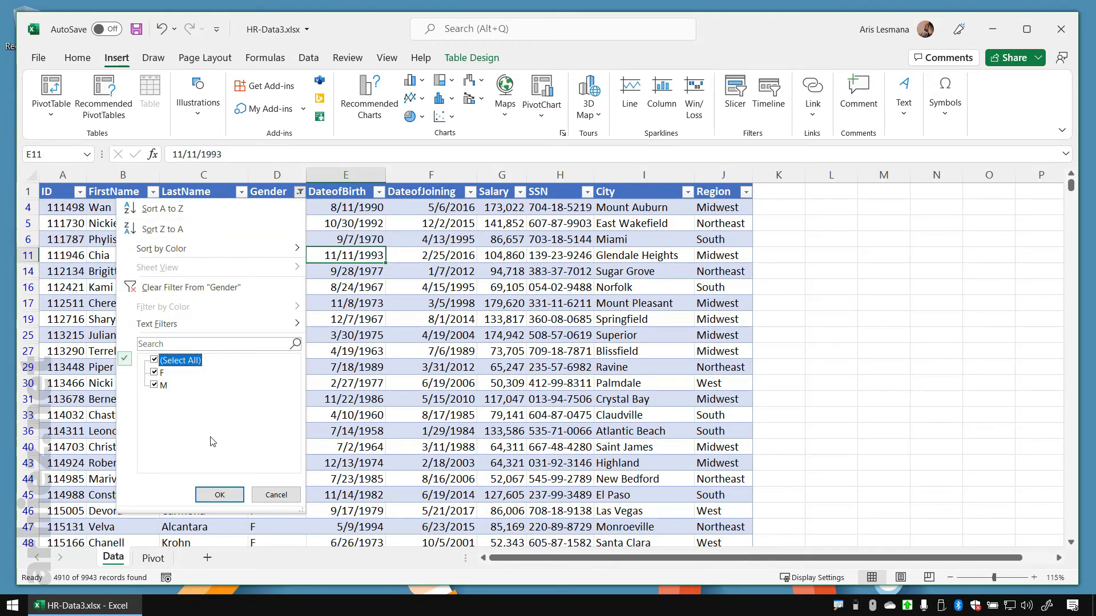
left_click(218, 497)
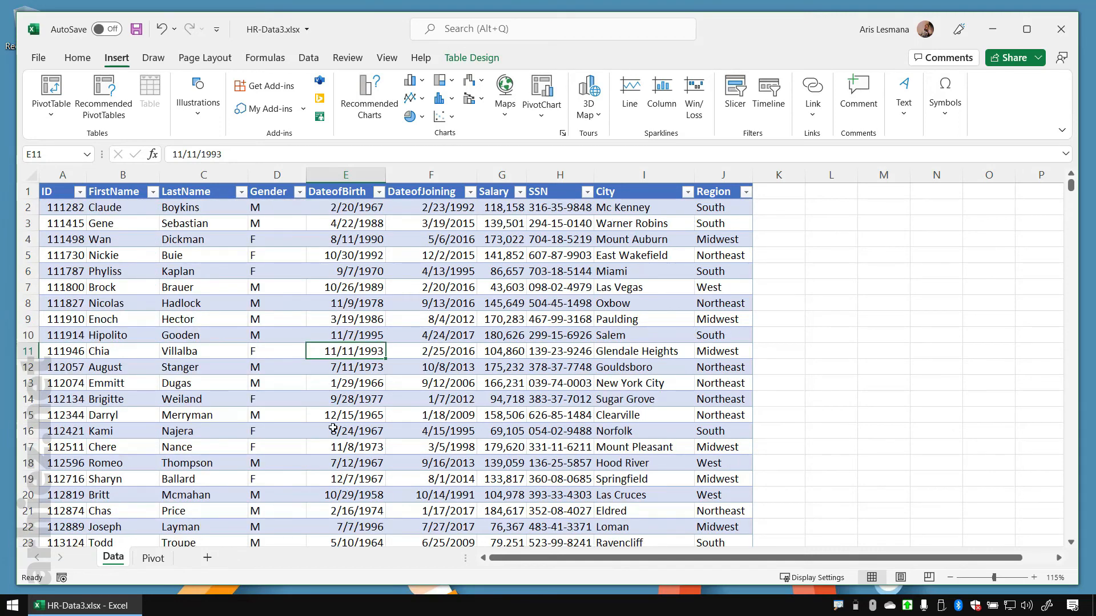
left_click(267, 416)
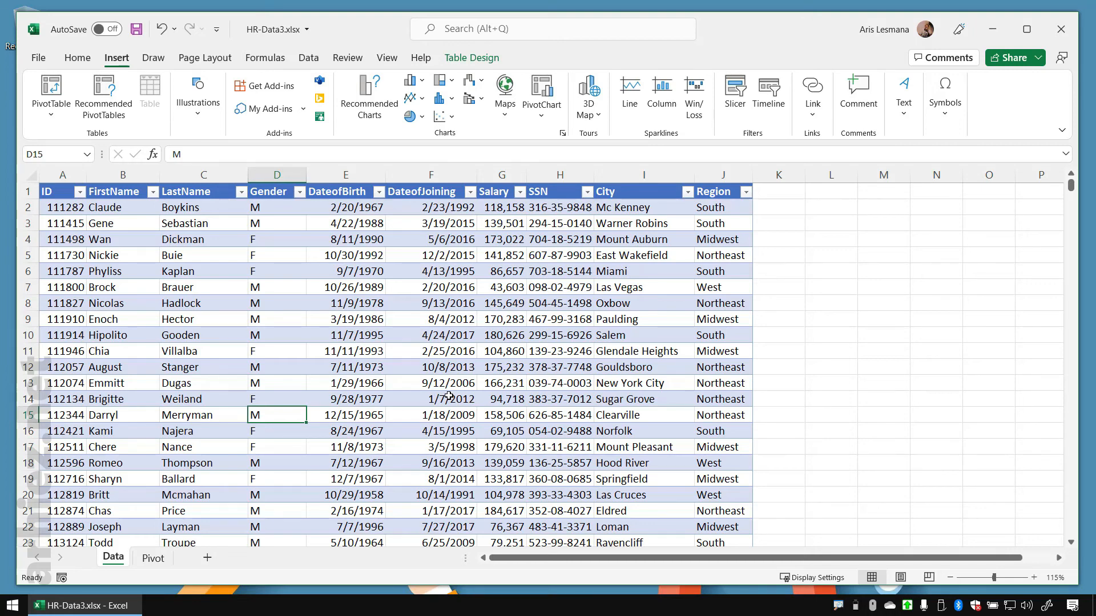
Compare the unfiltered PivotTable with its source table on the Data sheet, and return to the PivotTable and its analysis tools
left_click(155, 559)
left_click(322, 336)
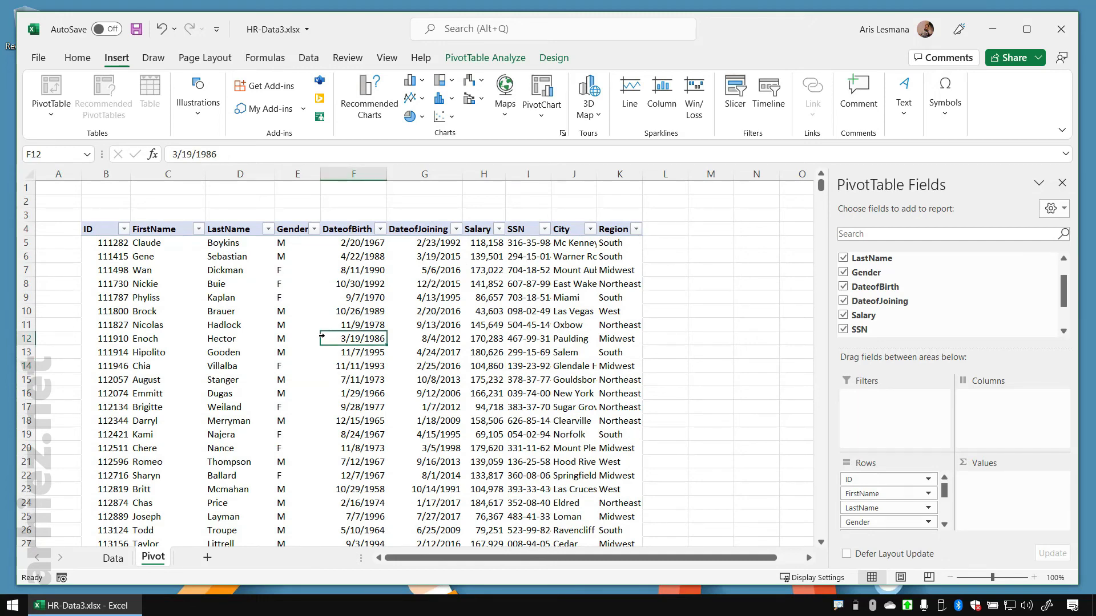
left_click(370, 381)
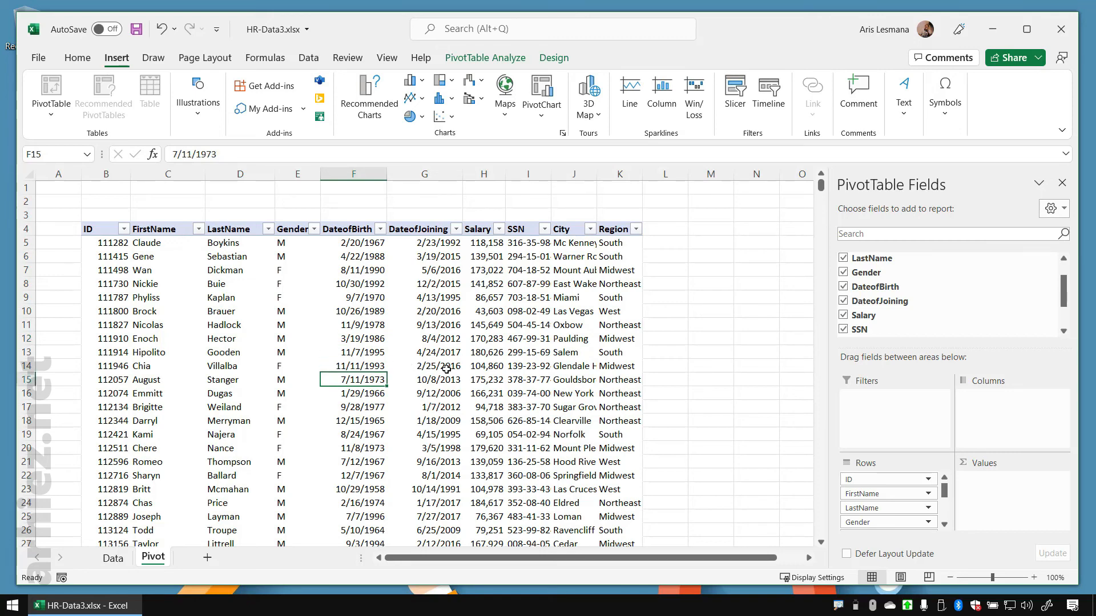
left_click(113, 558)
left_click(352, 403)
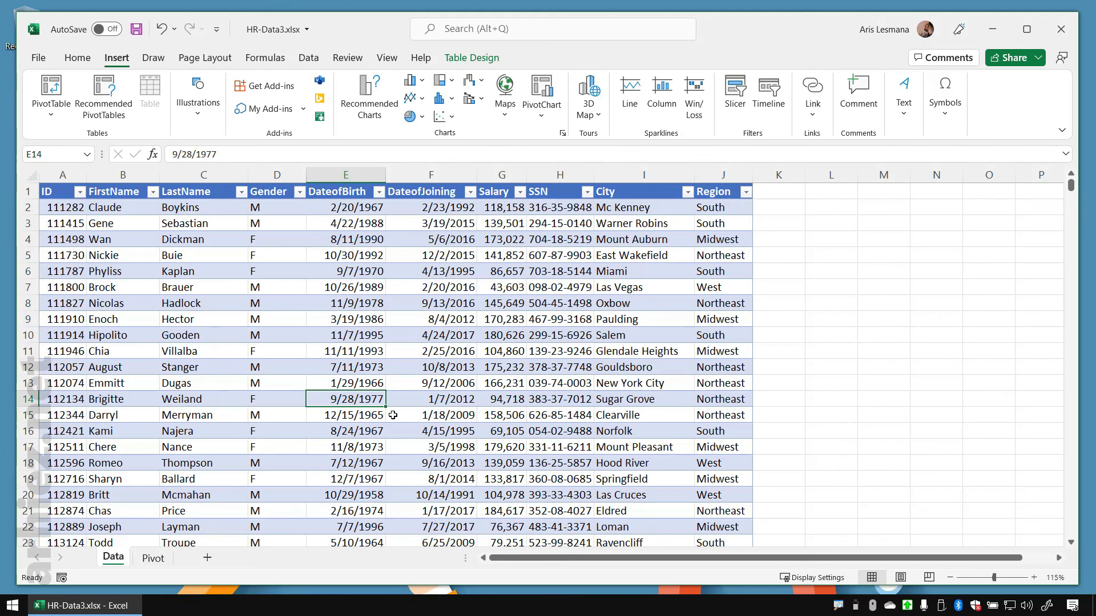
left_click(518, 368)
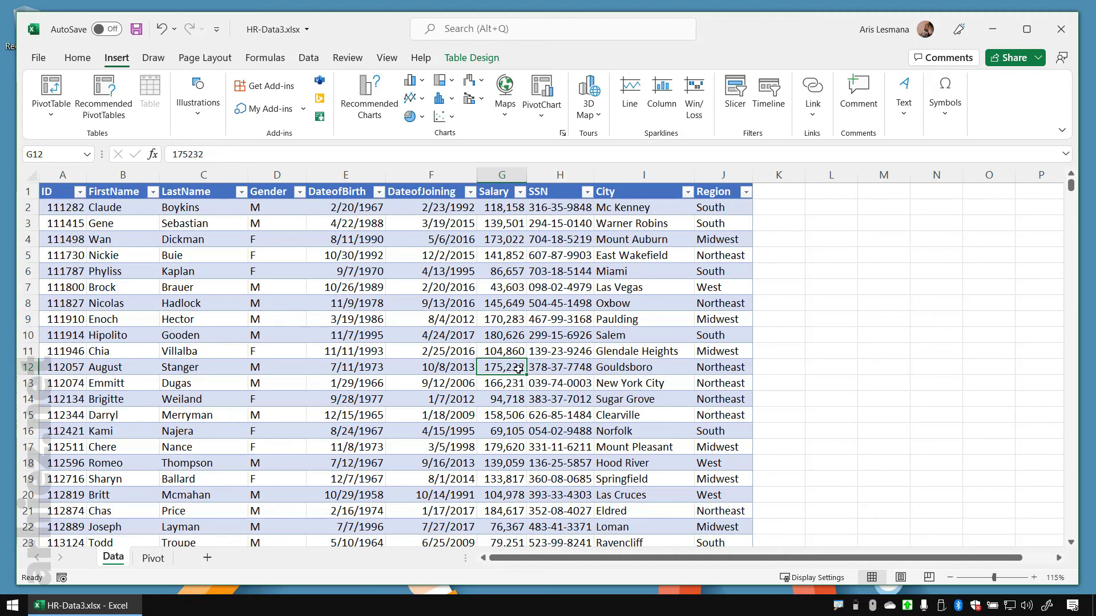
left_click(154, 559)
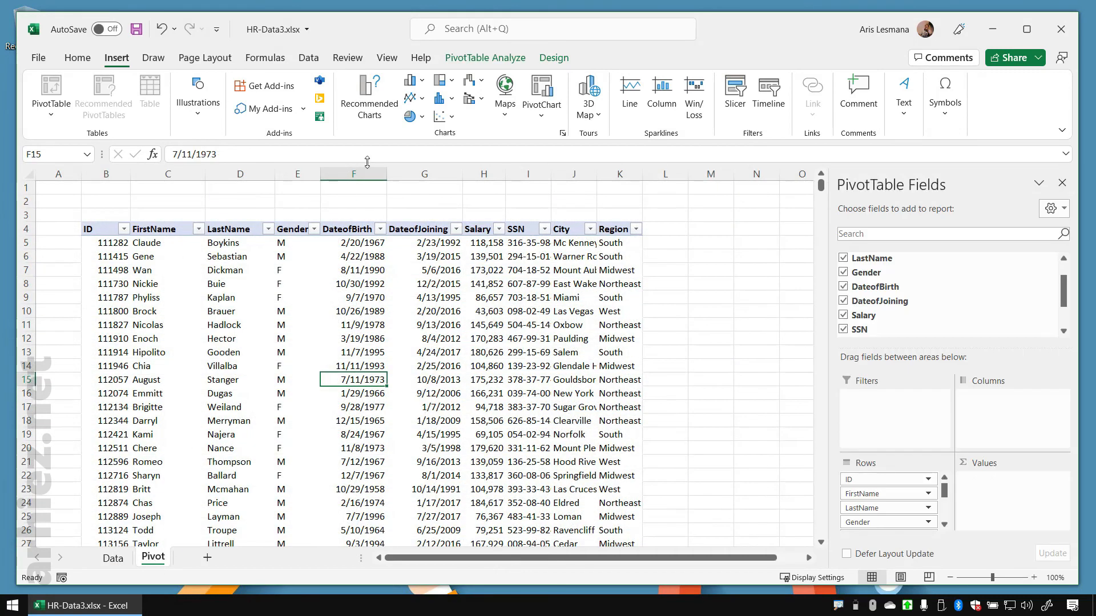
left_click(485, 58)
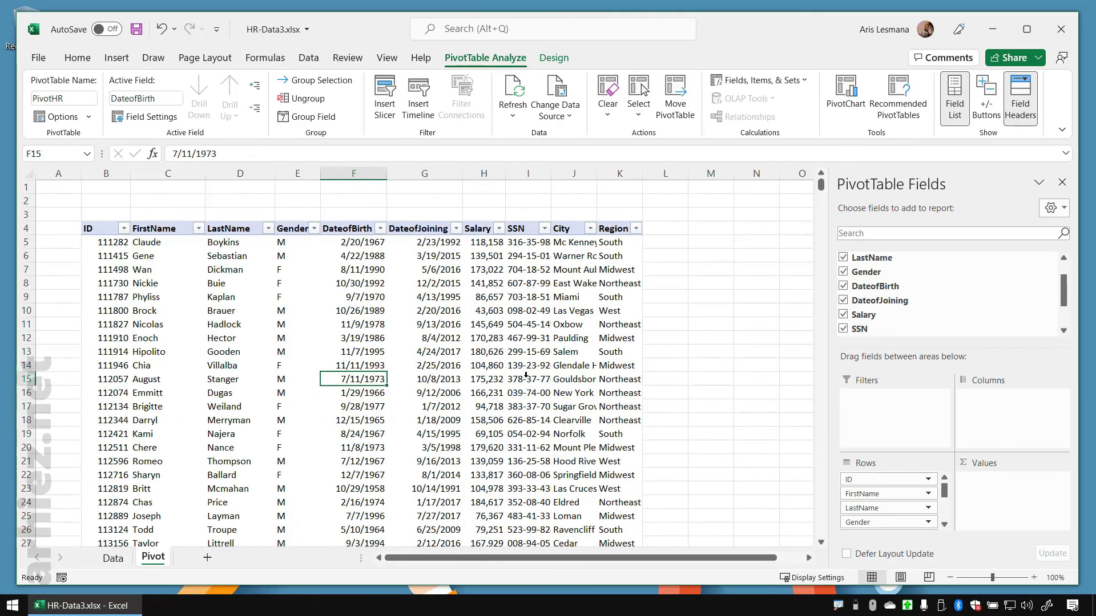
left_click(506, 366)
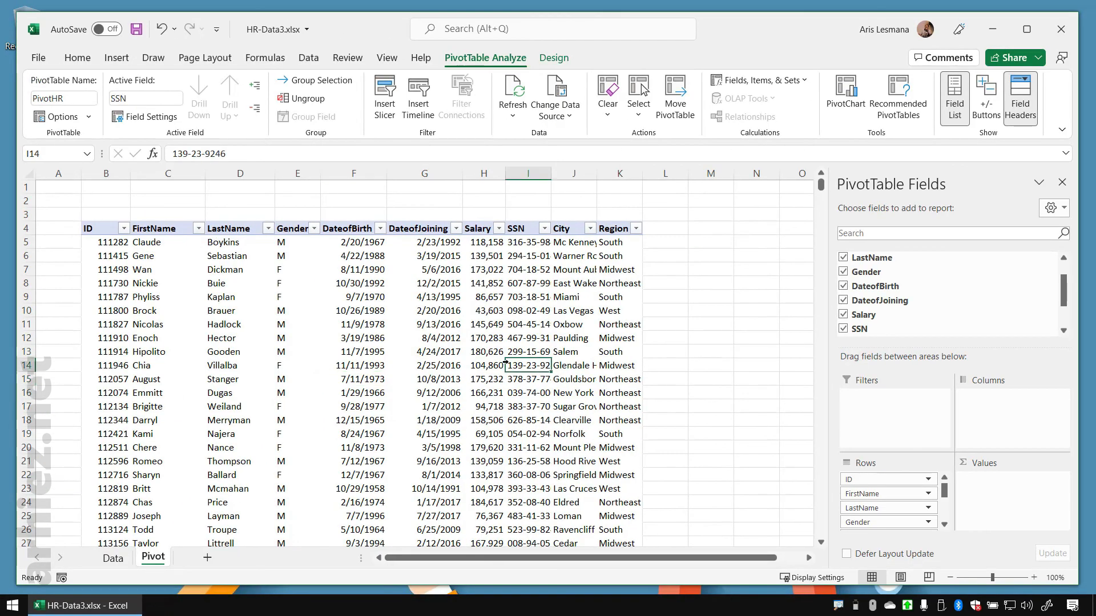